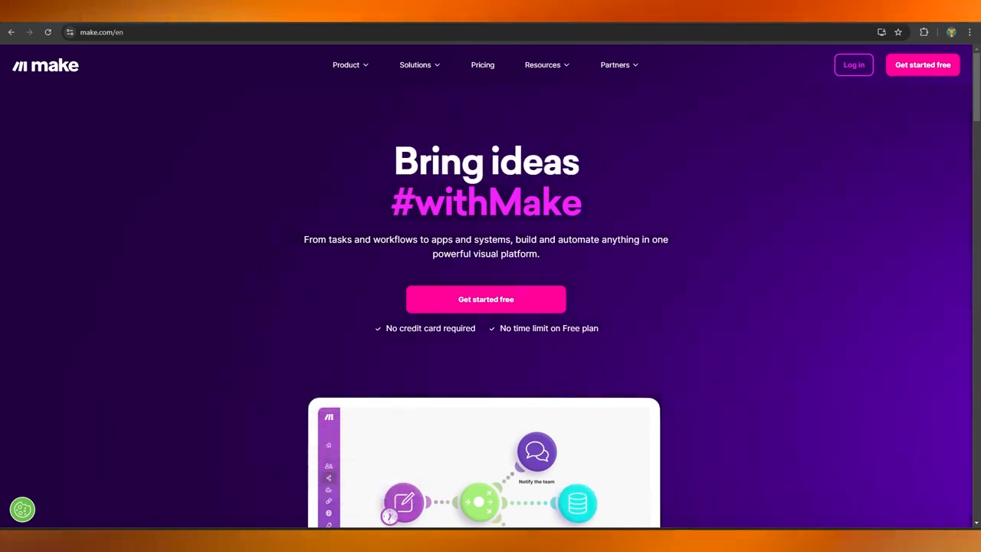
- Look through the Make homepage, from the workflow preview to the customer testimonials and back
scroll(755, 338, "down", 1)
scroll(753, 337, "down", 2)
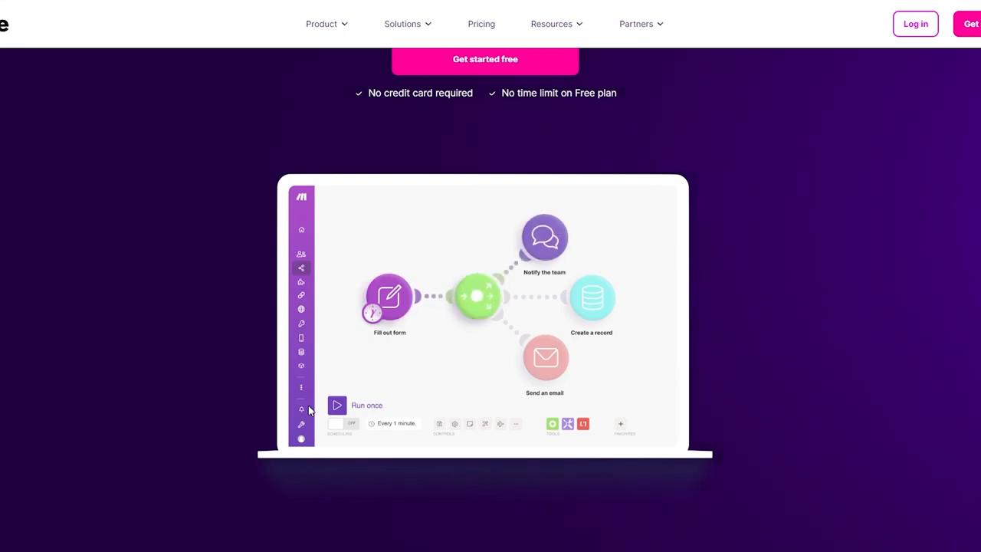
scroll(747, 249, "down", 10)
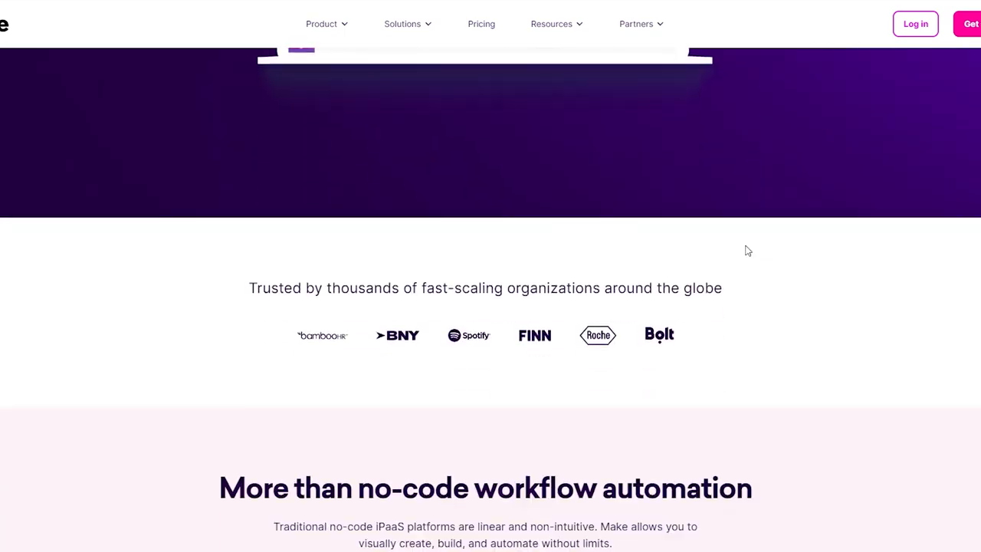
scroll(748, 251, "down", 5)
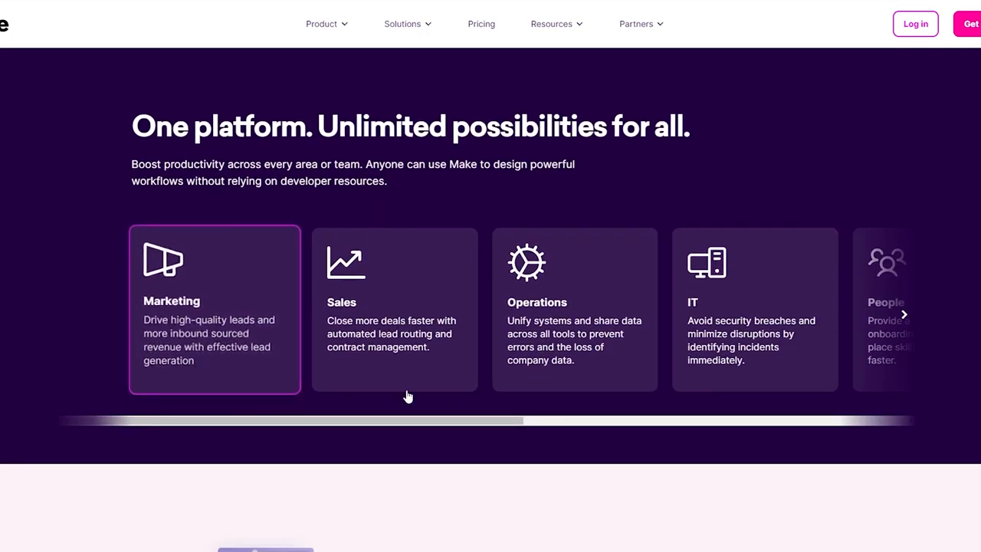
scroll(905, 314, "down", 10)
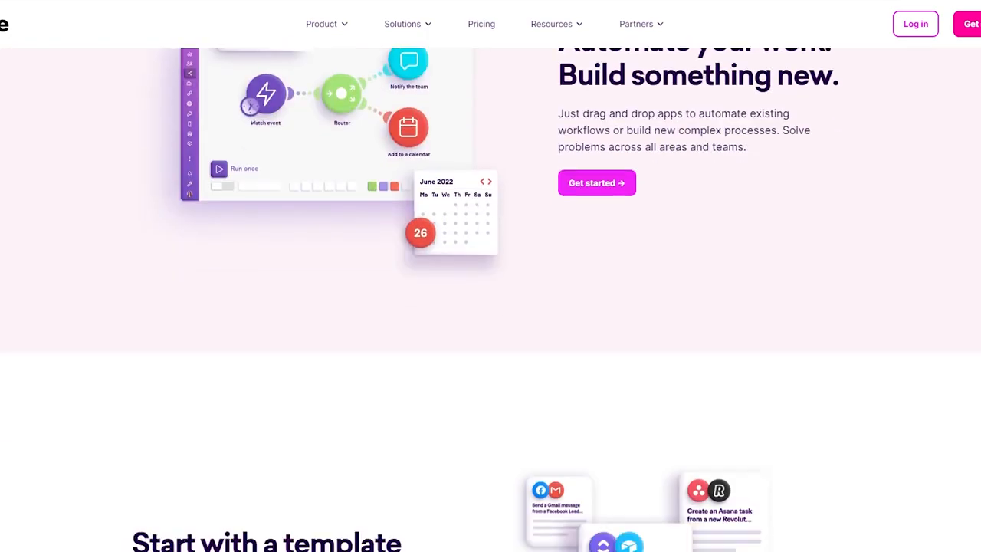
scroll(491, 299, "down", 10)
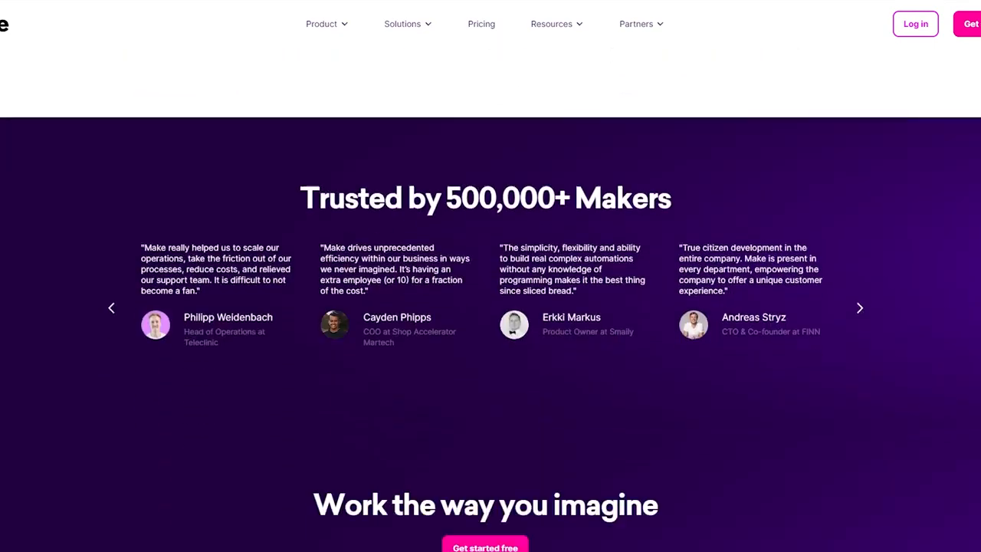
scroll(490, 299, "up", 15)
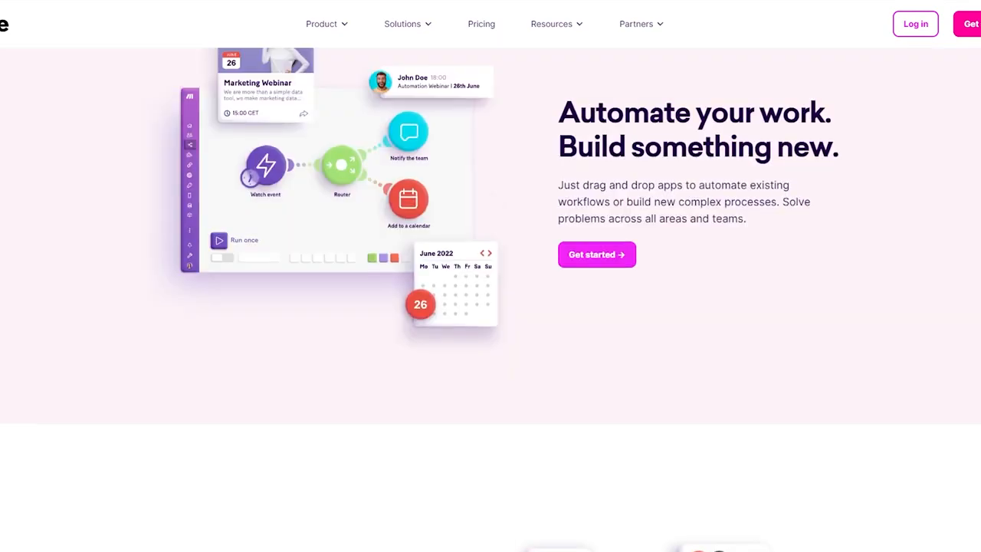
scroll(963, 157, "up", 6)
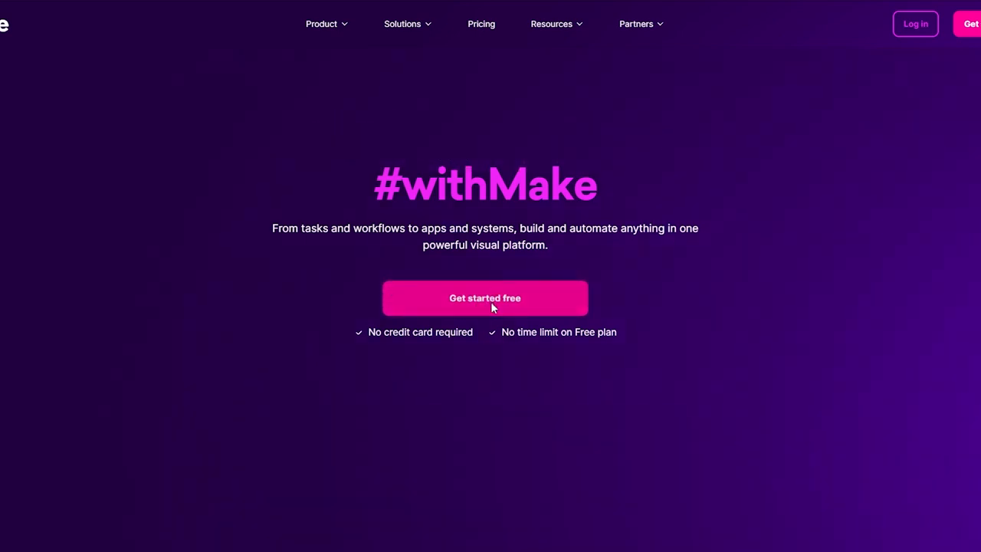
- Start a free Make account registration and sign up with Google
left_click(427, 306)
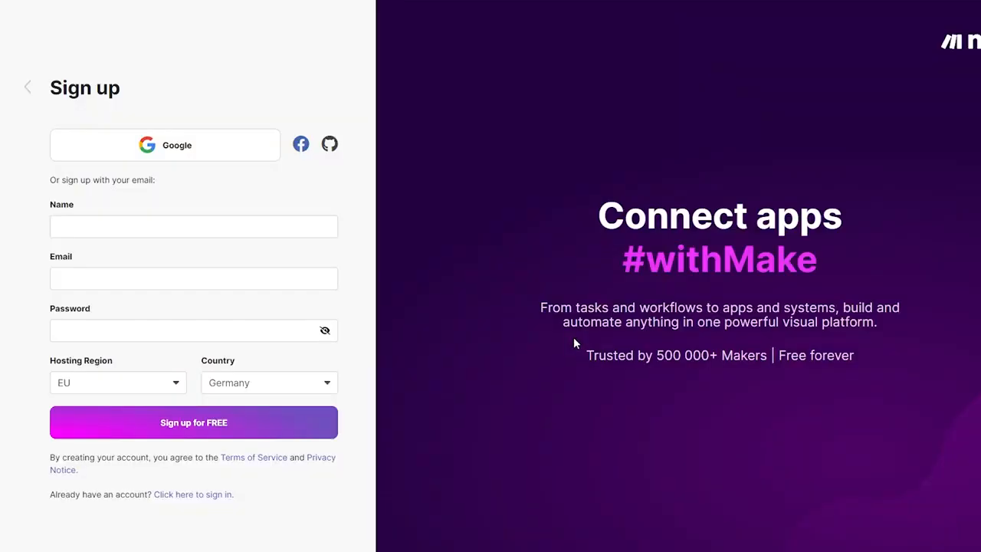
left_click_drag(69, 176, 149, 179)
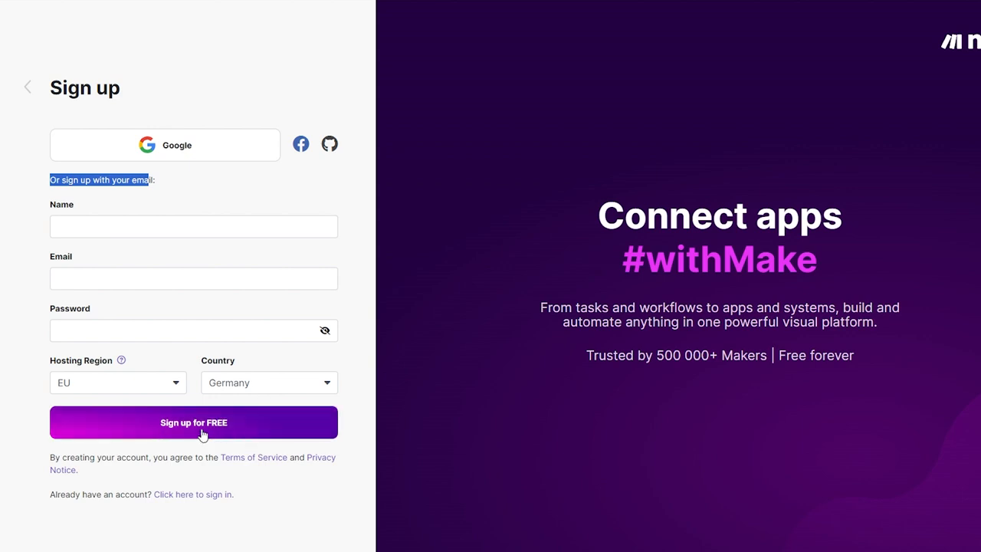
left_click(217, 190)
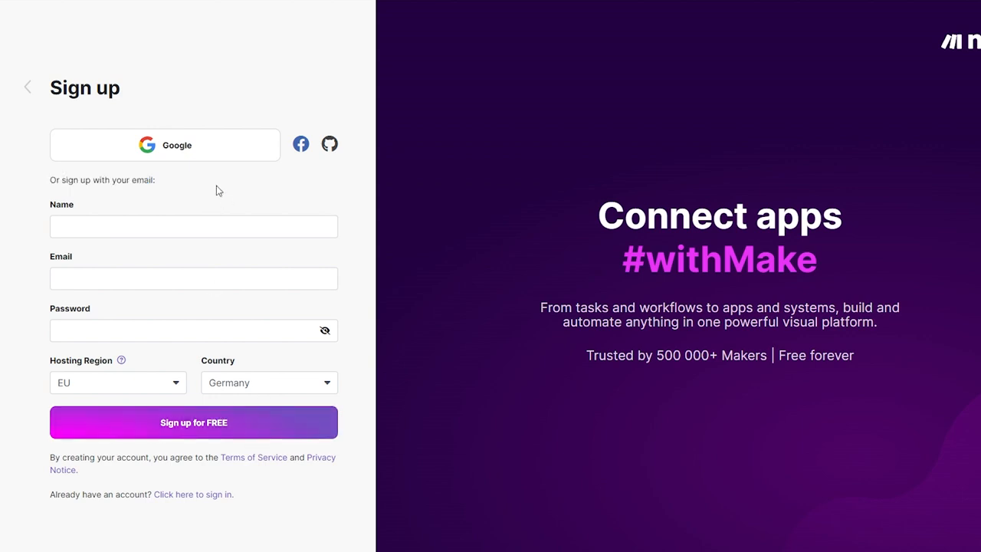
left_click(159, 155)
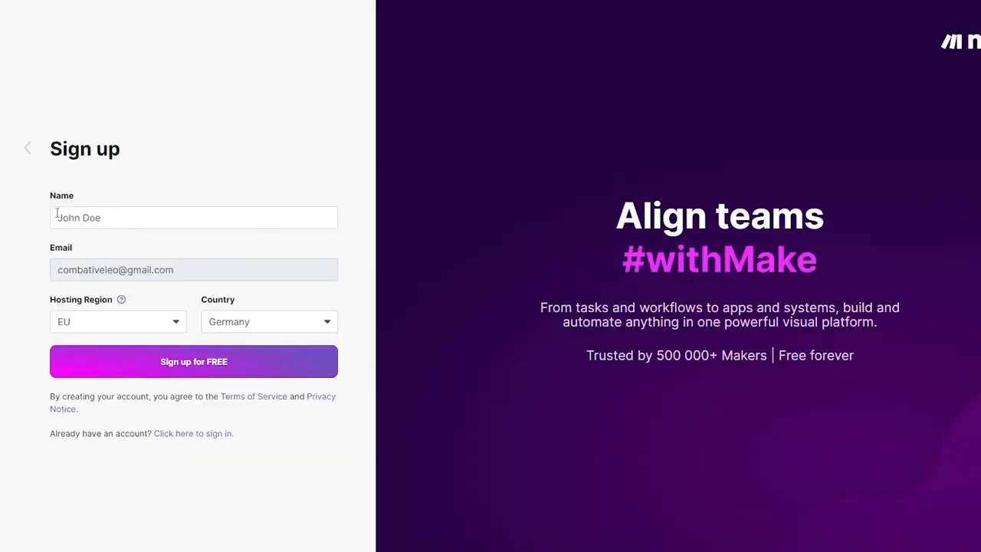
- Set the hosting region to US in the sign-up form
double_click(61, 198)
left_click(154, 180)
left_click(68, 320)
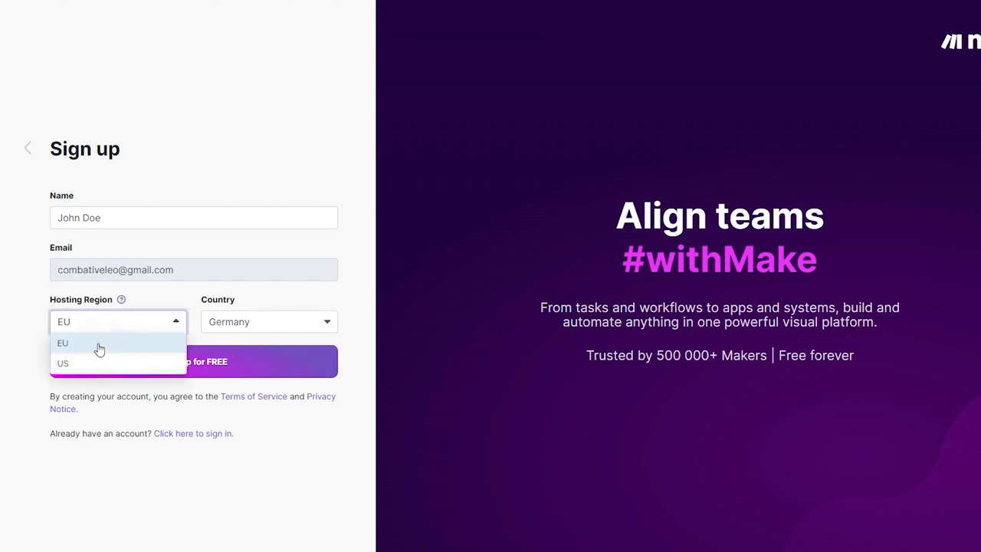
left_click(84, 364)
- Set the country to Nepal in the sign-up form
left_click(272, 323)
scroll(249, 418, "down", 2)
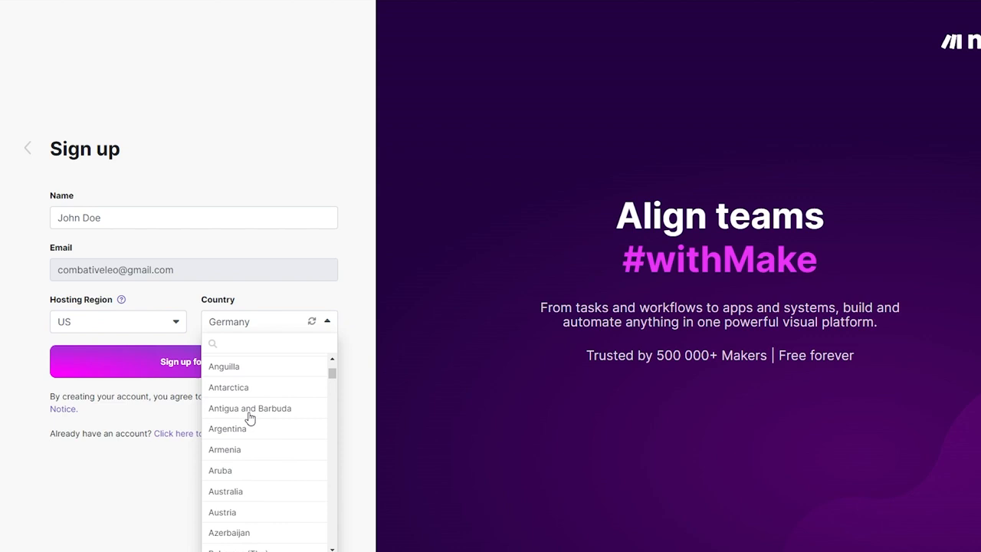
scroll(249, 418, "down", 6)
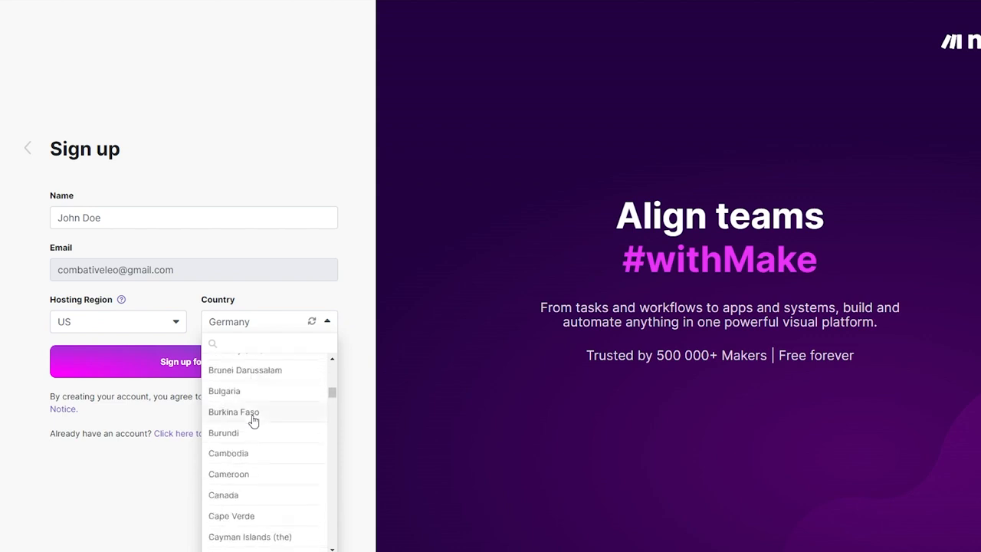
scroll(253, 421, "down", 10)
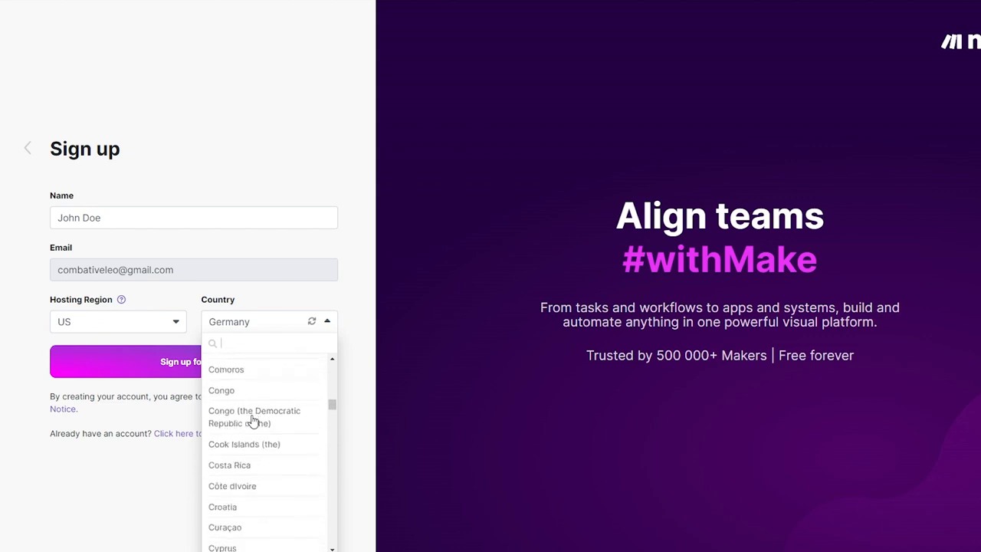
scroll(253, 421, "down", 10)
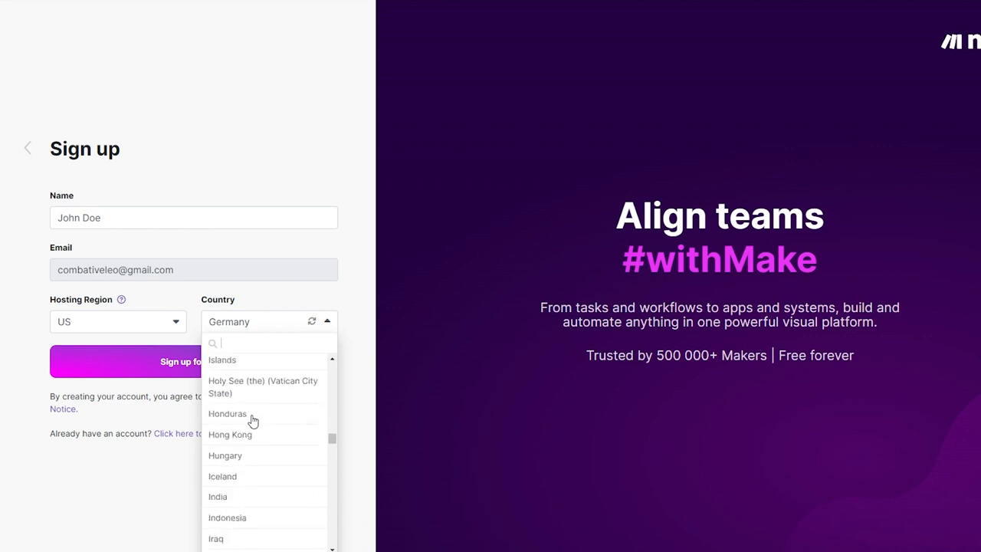
left_click(253, 421)
left_click(282, 328)
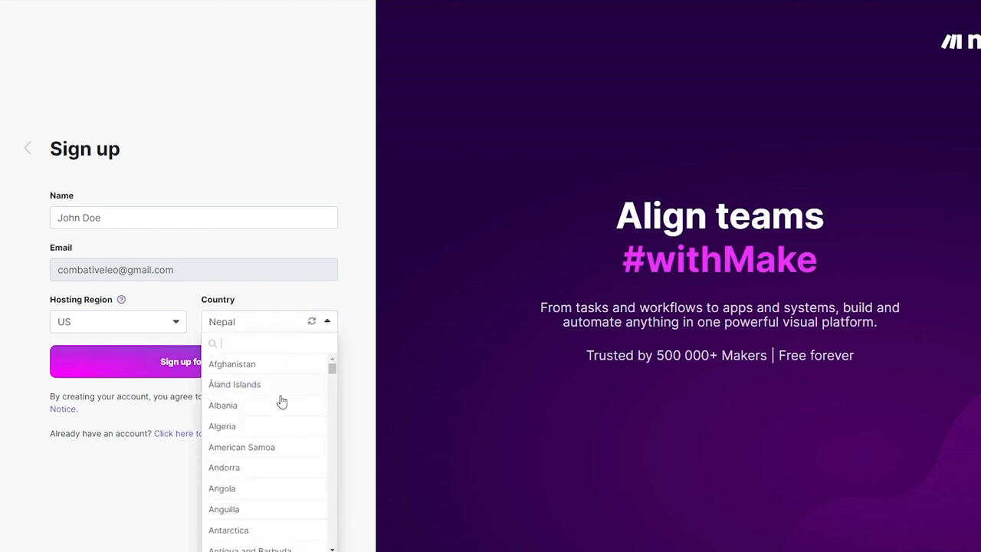
scroll(283, 429, "down", 8)
scroll(284, 463, "down", 10)
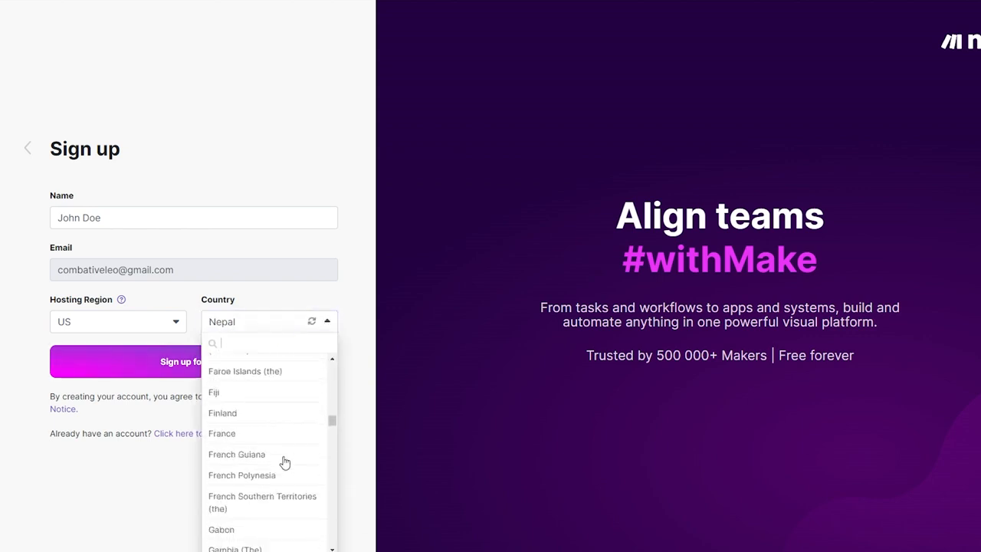
left_click(181, 399)
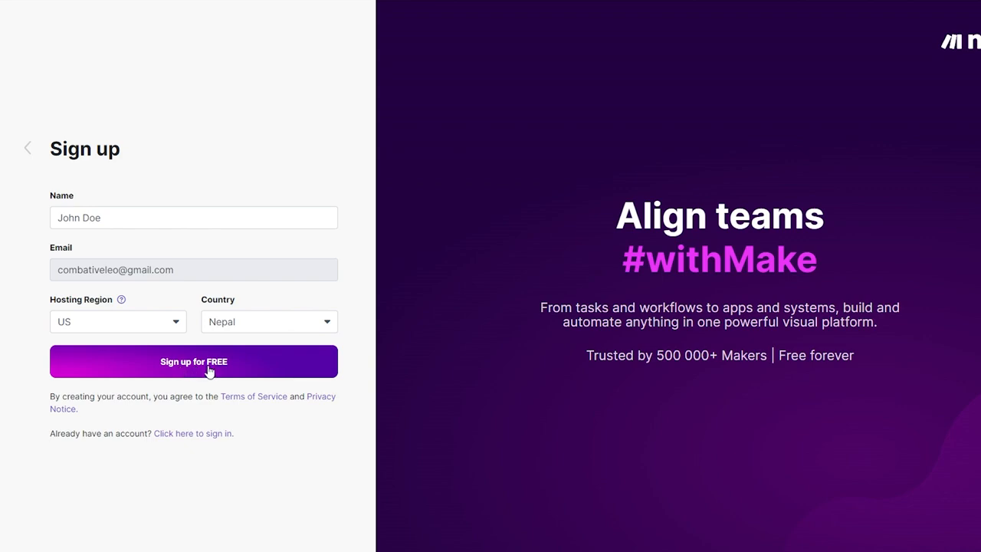
- Submit the free sign-up and choose Product / Project Manager as the role in the welcome questionnaire
left_click(203, 367)
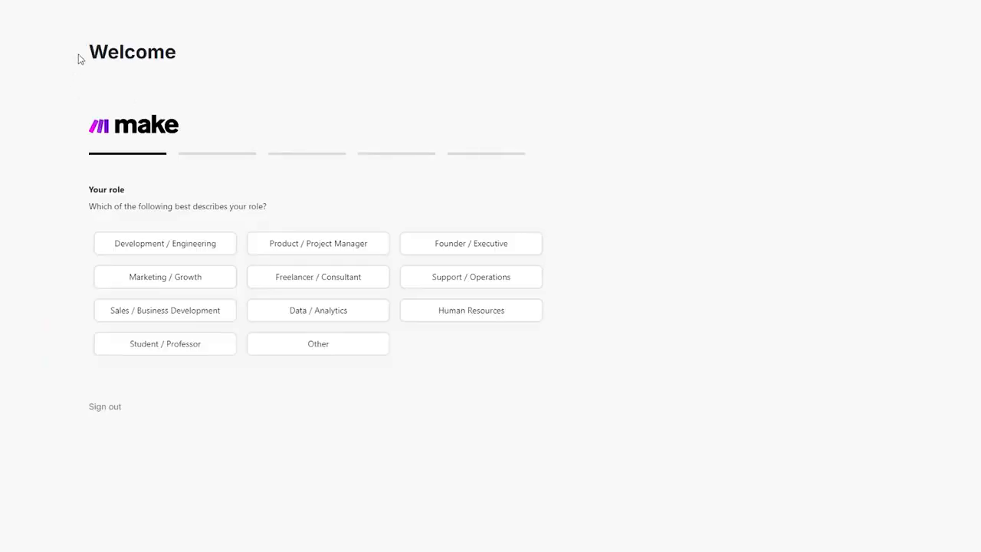
left_click_drag(79, 59, 178, 57)
left_click(180, 59)
left_click_drag(86, 197, 127, 194)
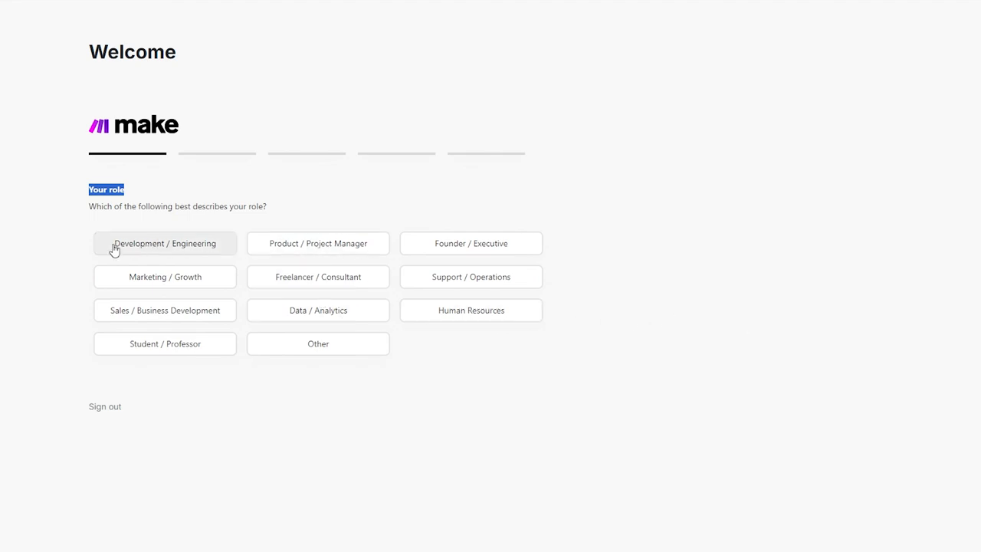
left_click(285, 253)
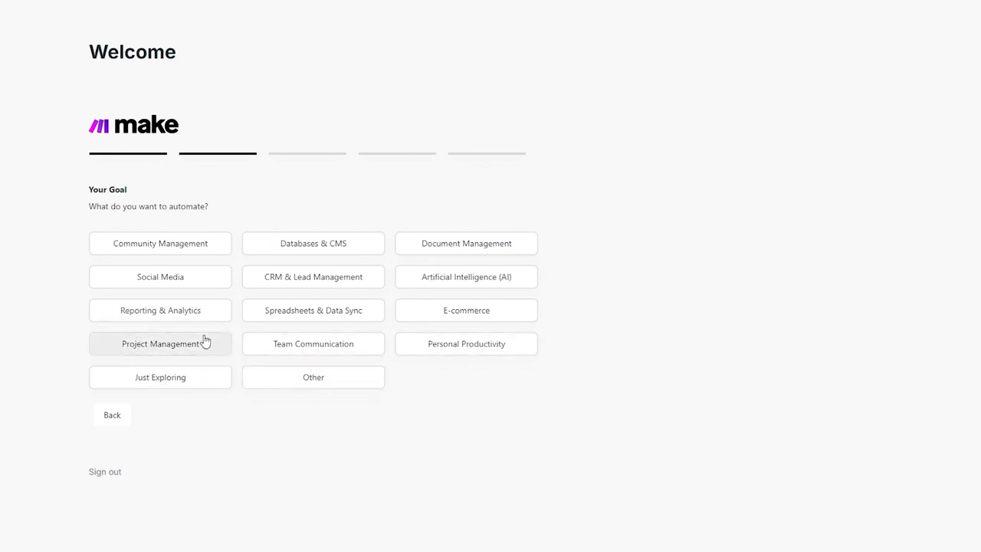
- Answer the automation goal with Project Management and the experience question with "I have used other integration or automation platforms"
double_click(181, 347)
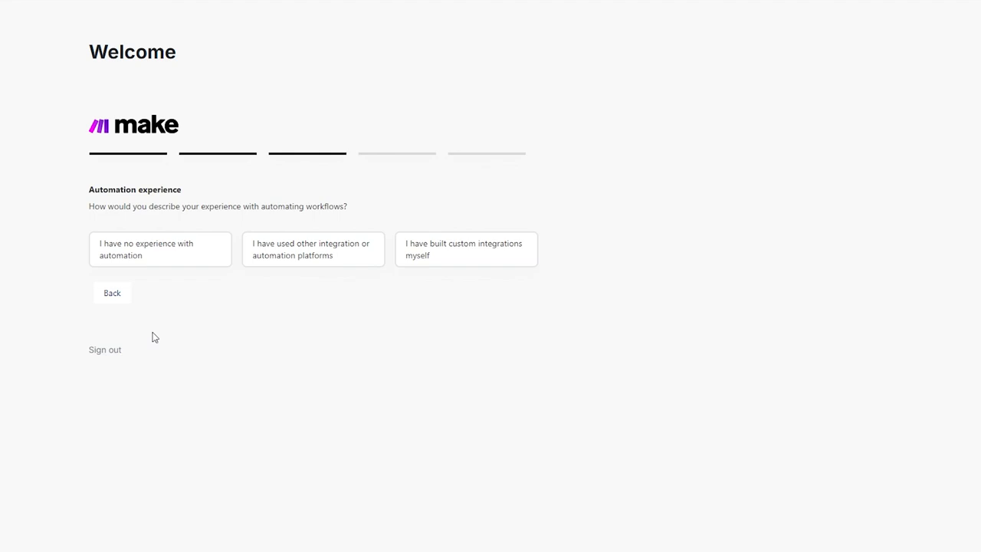
left_click_drag(113, 189, 195, 193)
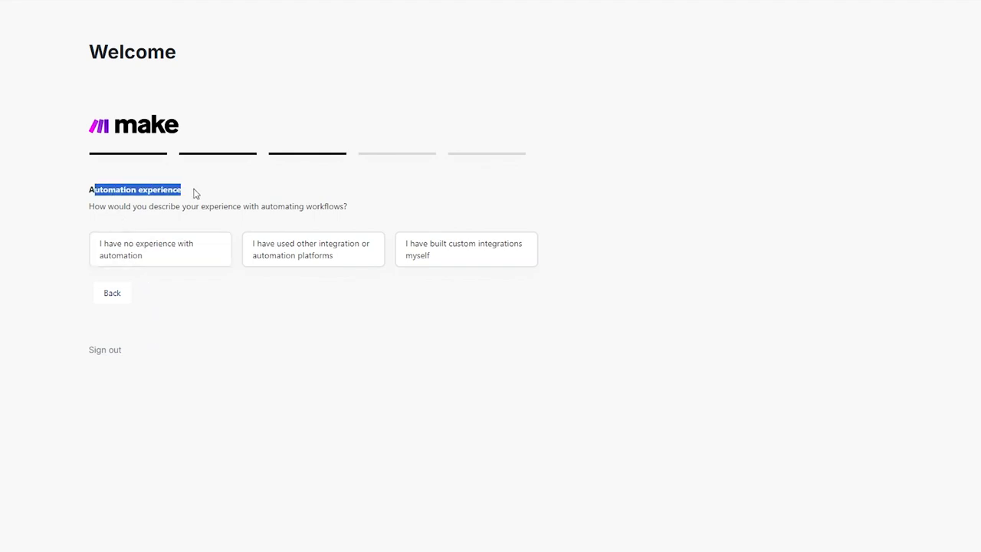
left_click_drag(92, 208, 344, 202)
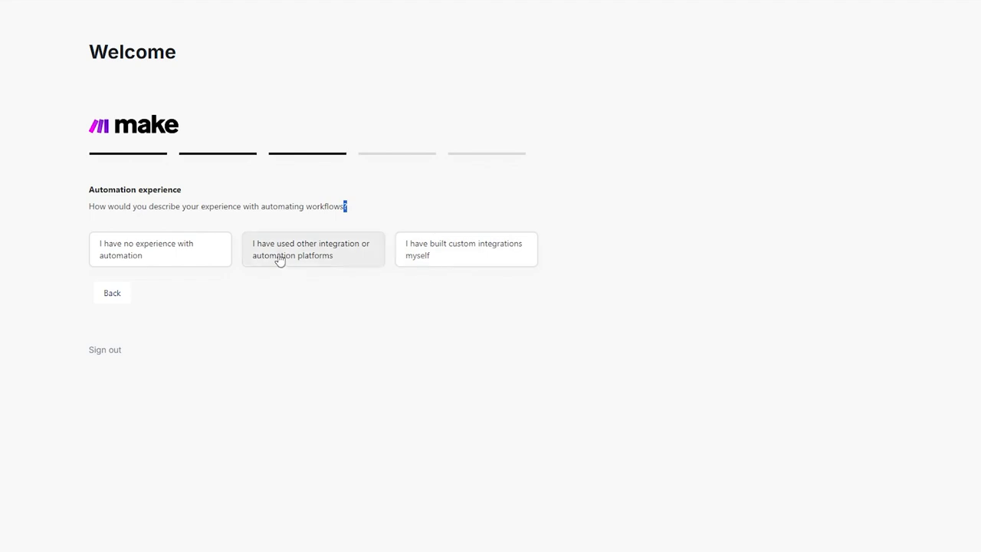
left_click(303, 264)
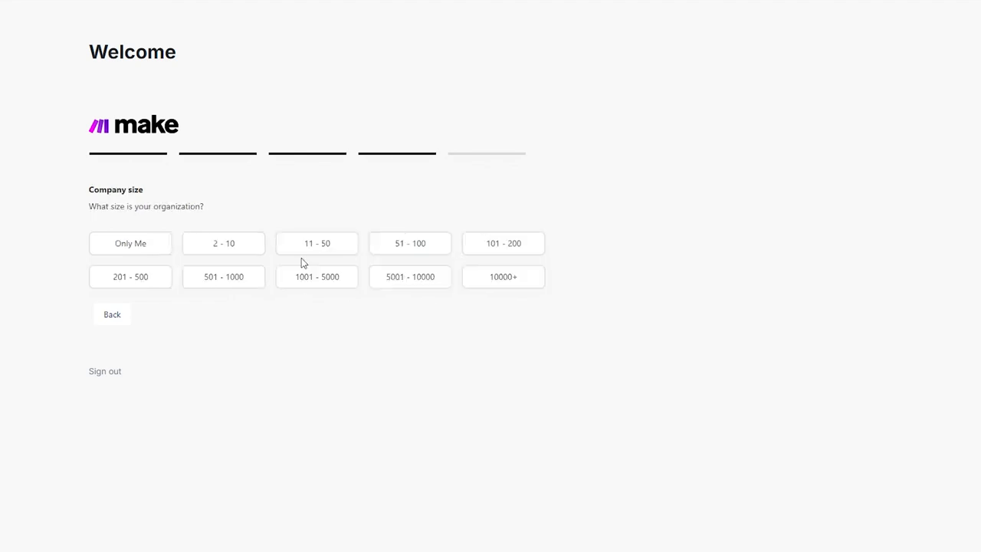
- Complete the onboarding with company size 2 - 10 and discovery source Search engines (Google, Bing, etc.), dismissing the scenario hint on the dashboard
left_click_drag(154, 208, 195, 208)
left_click(222, 252)
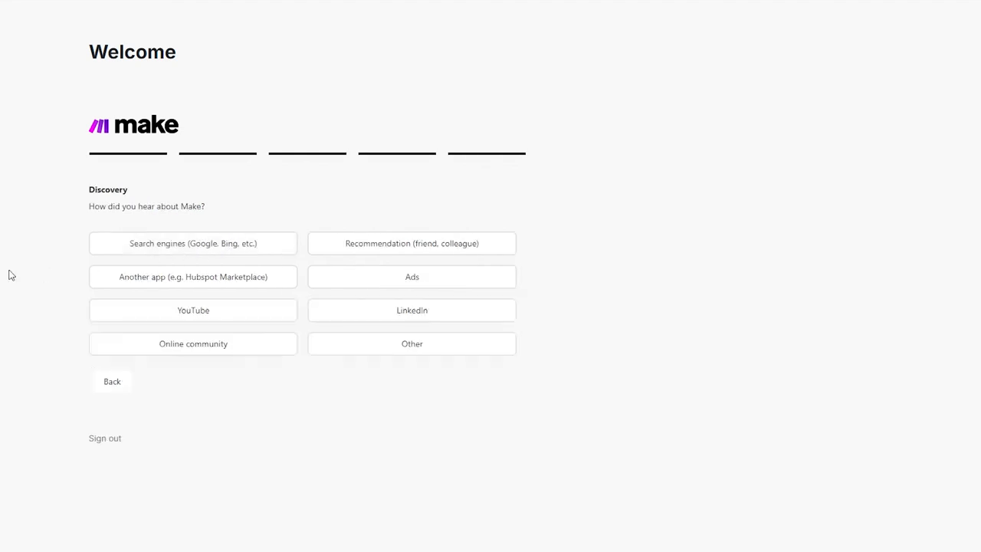
left_click(256, 251)
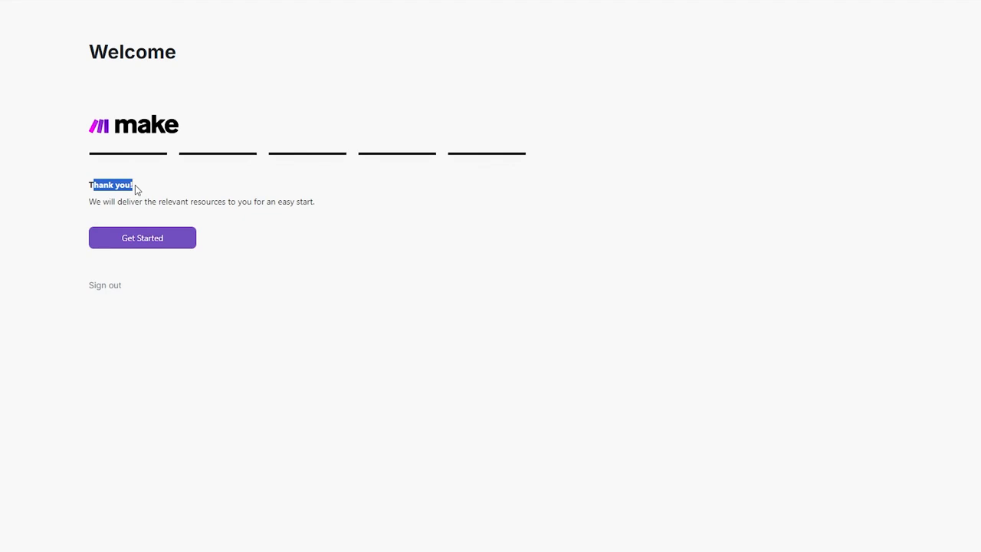
left_click(146, 241)
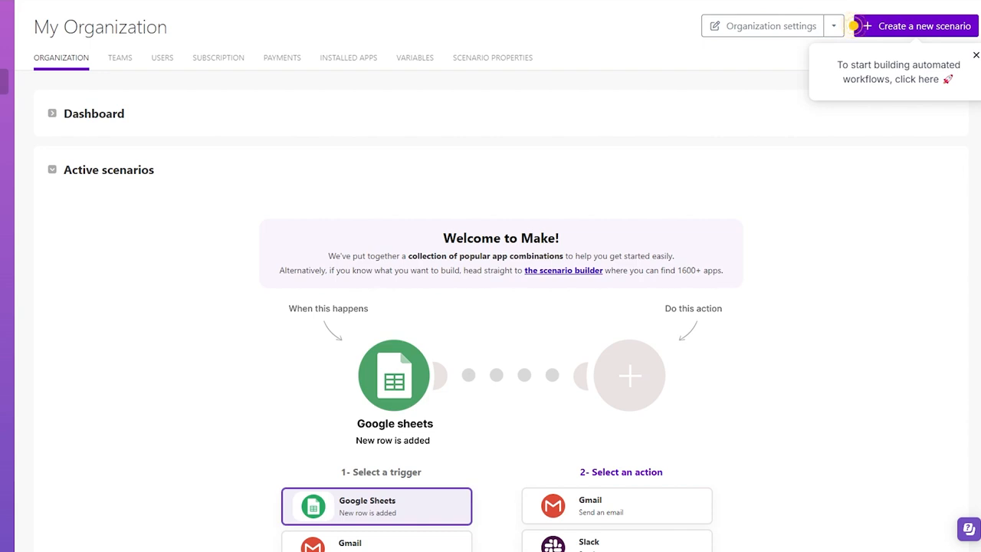
left_click(976, 54)
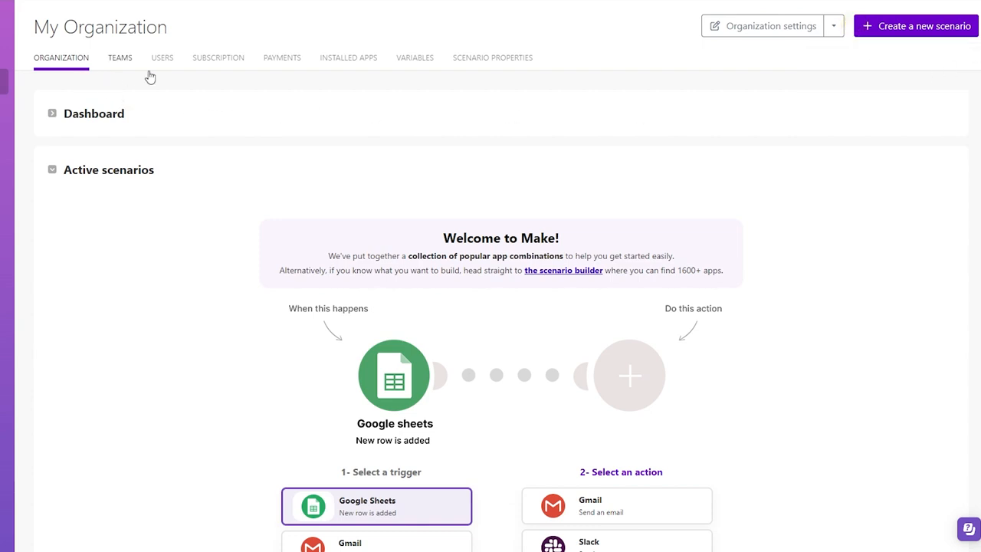
- Review the organization's Teams, Users, Subscription, Installed Apps and Variables sections
left_click(111, 60)
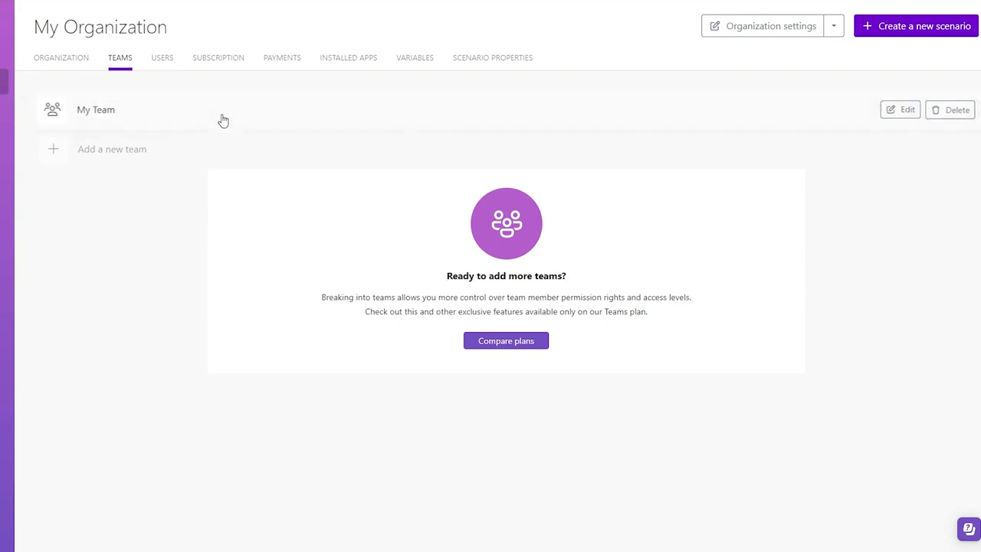
left_click(172, 66)
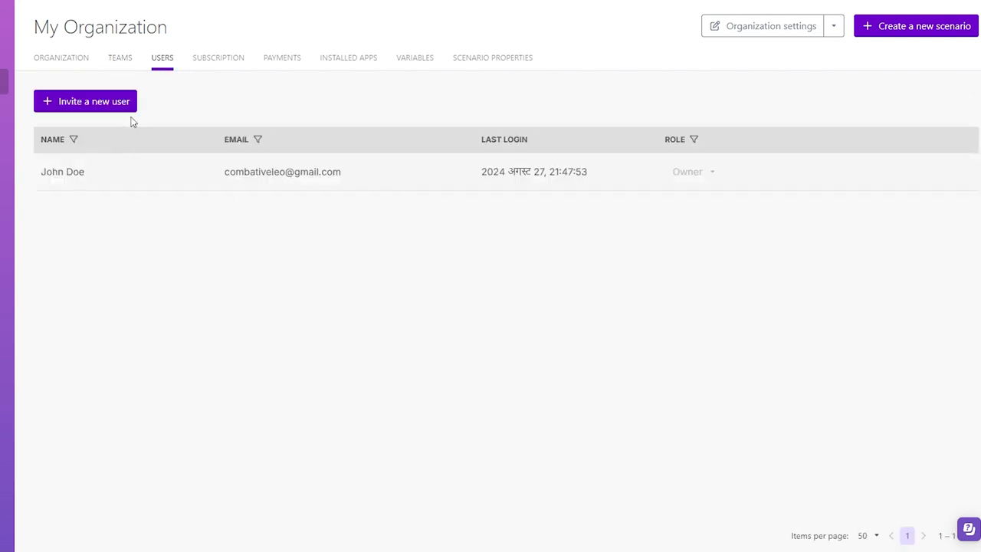
left_click(218, 57)
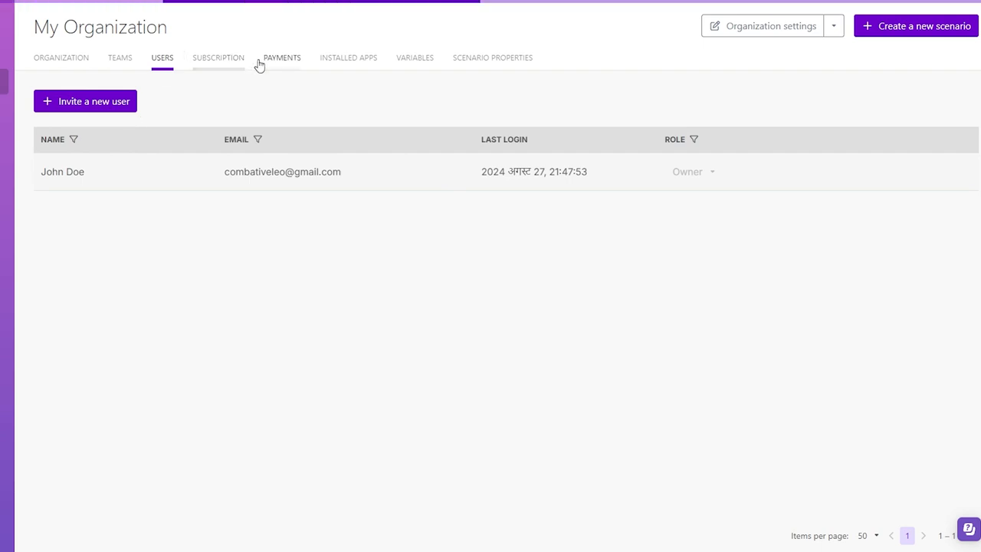
left_click(335, 61)
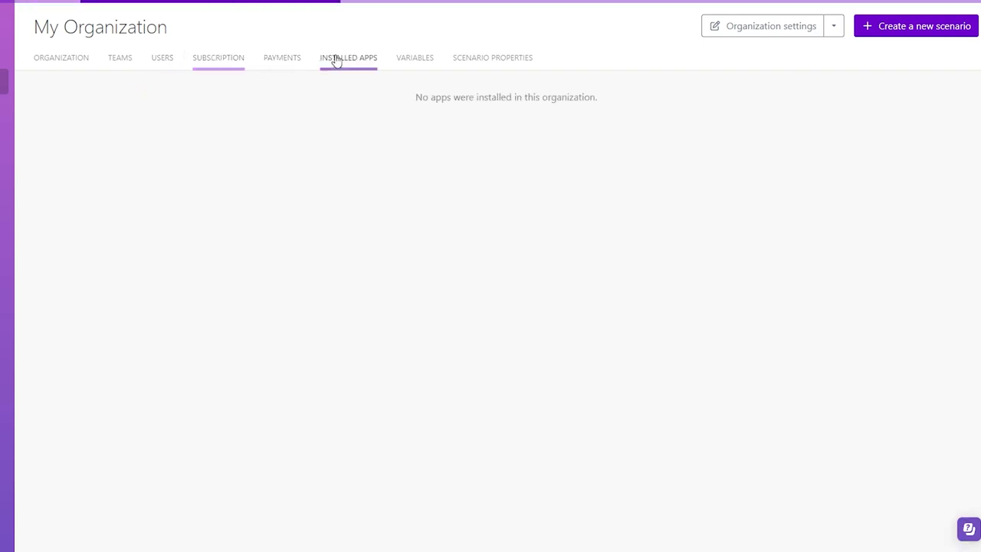
left_click(417, 64)
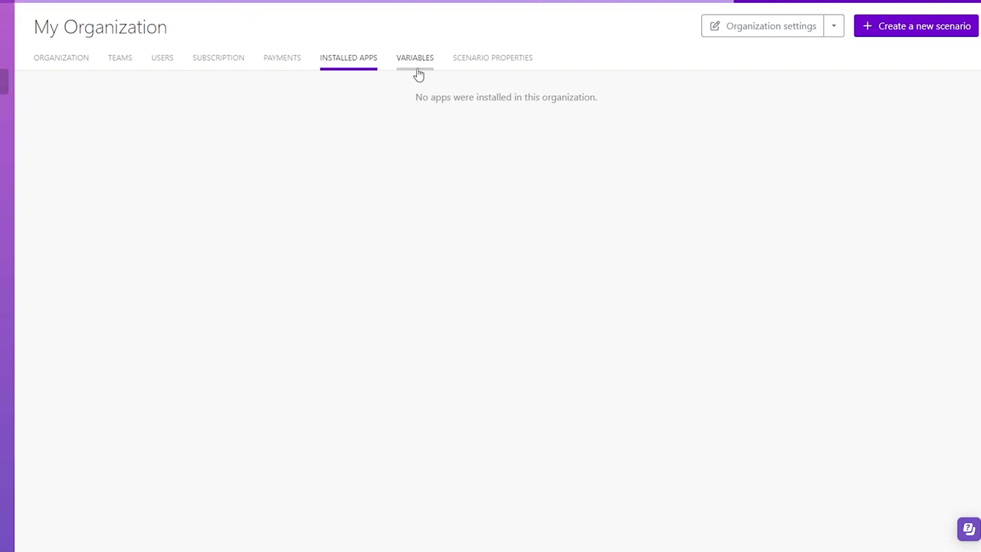
- Review the organization's scenario properties and return to its list of users
left_click(499, 68)
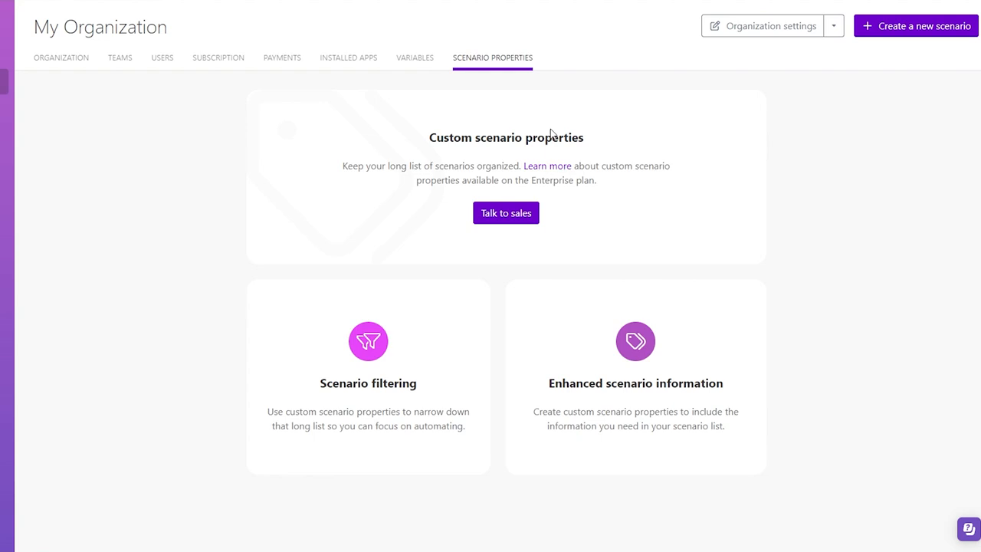
left_click(171, 70)
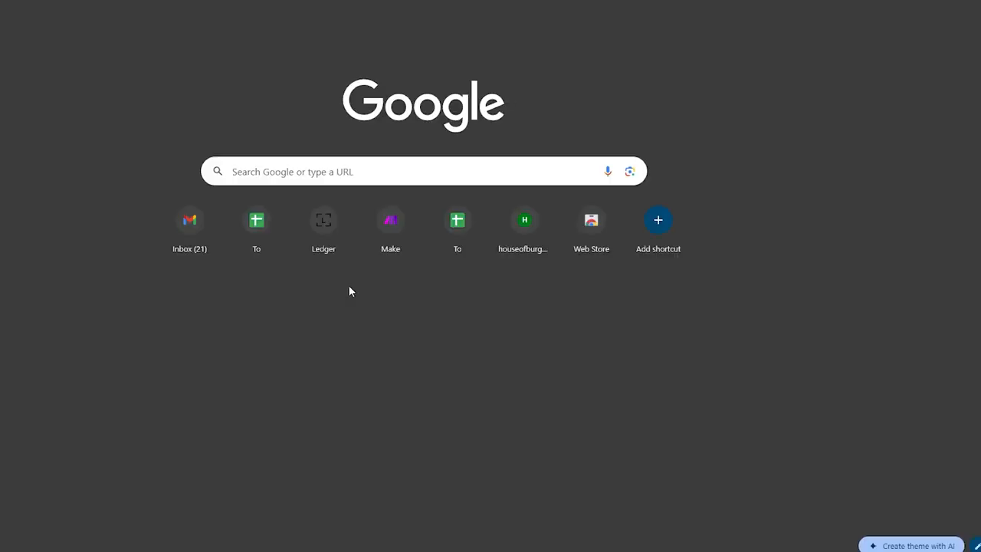
- Search the web for "temp mail" and start a user invitation in Make with a temporary email address and the invitee's name
type("temp mail")
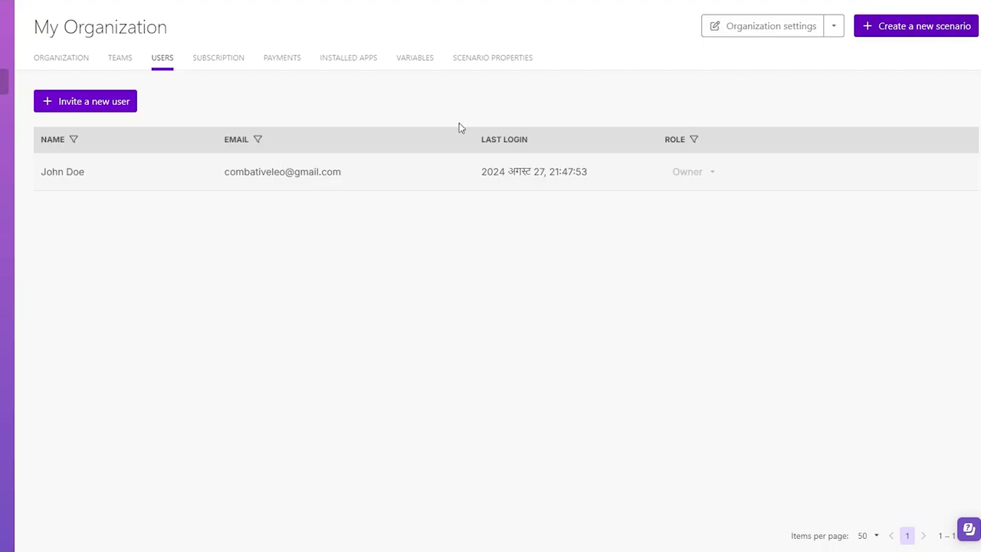
left_click(79, 113)
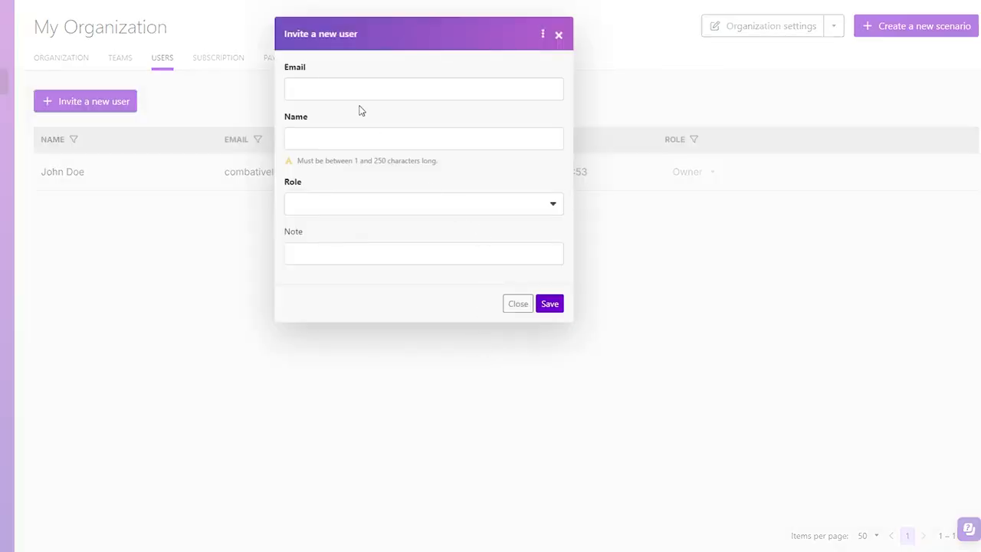
left_click(353, 91)
key("ctrl+v")
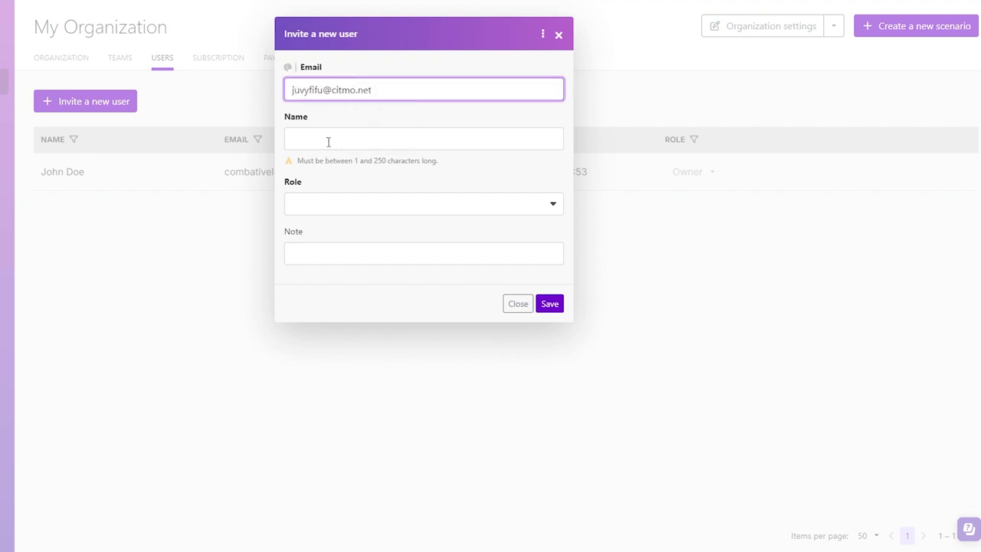
left_click(328, 140)
type("James")
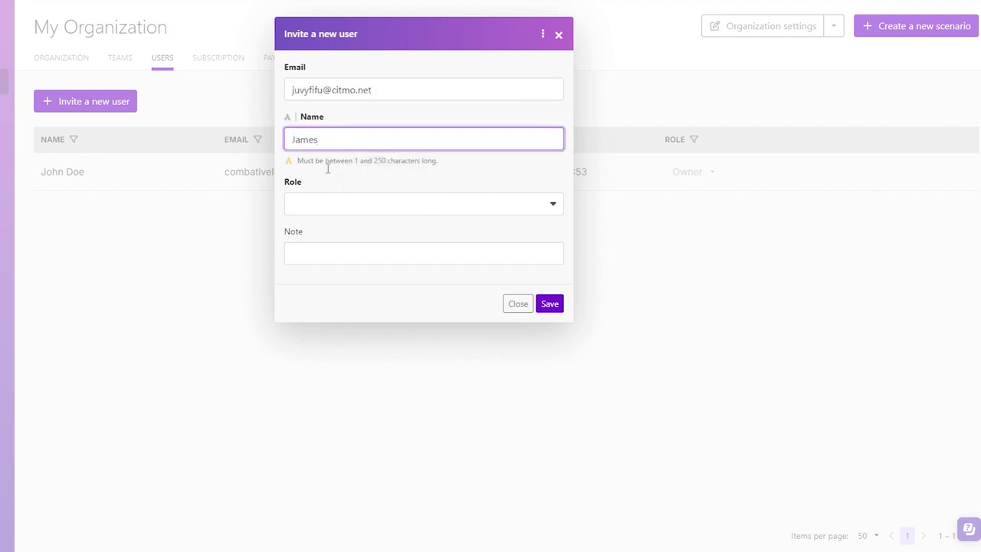
- Assign the first invitee the Member role, include them in My Team and save the invitation
left_click(322, 201)
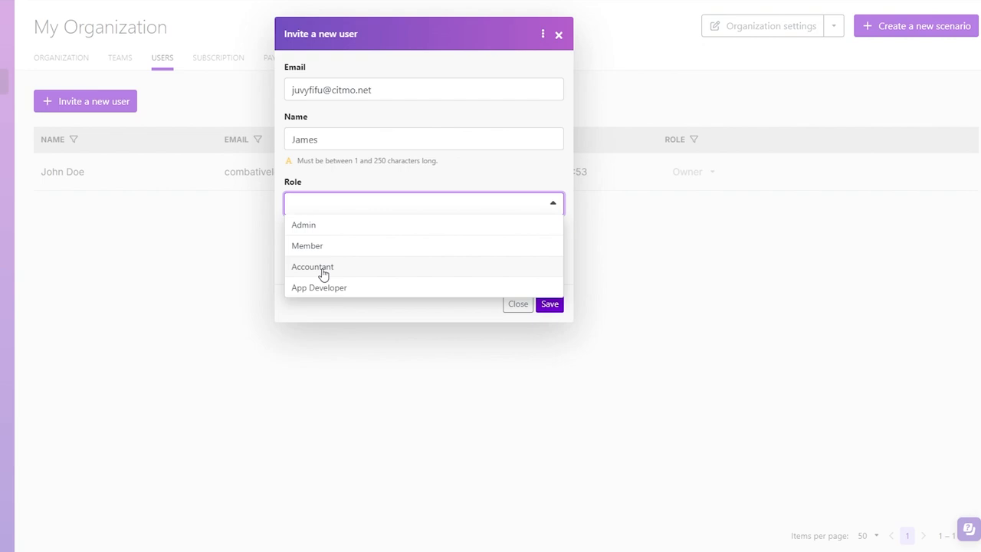
left_click(323, 246)
left_click(322, 253)
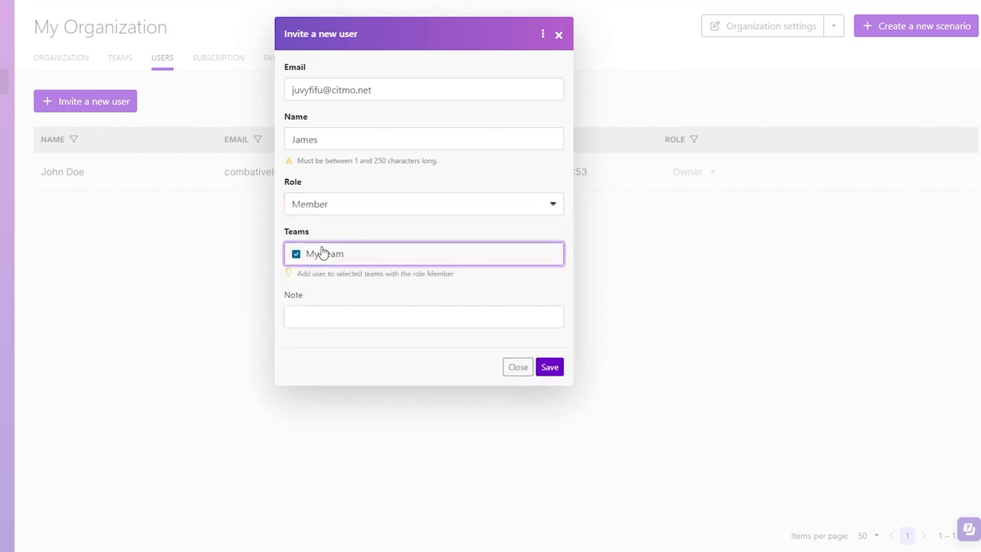
left_click(322, 254)
left_click(299, 256)
left_click(550, 369)
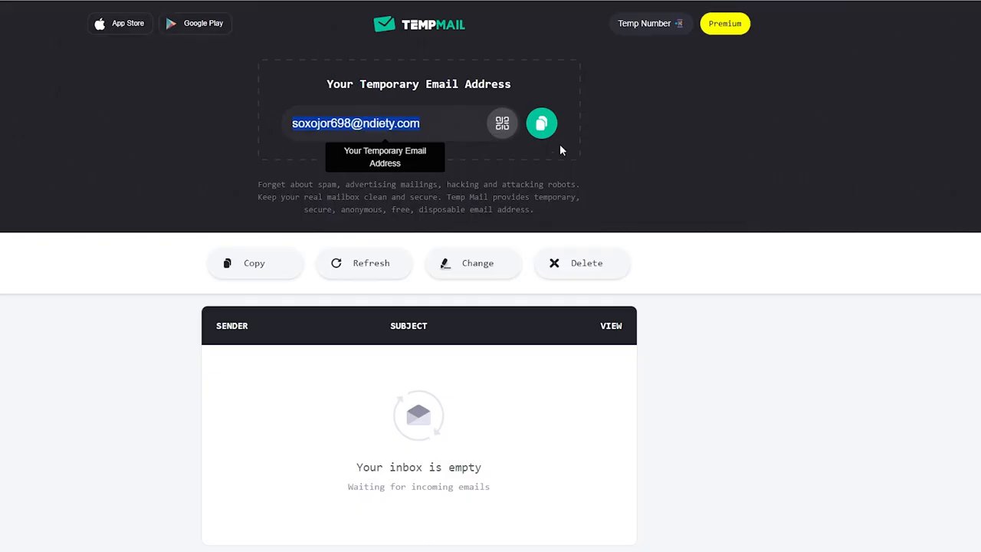
- Copy the temporary email address from Temp Mail and enter it with the invitee's name in a second user invitation
left_click(546, 127)
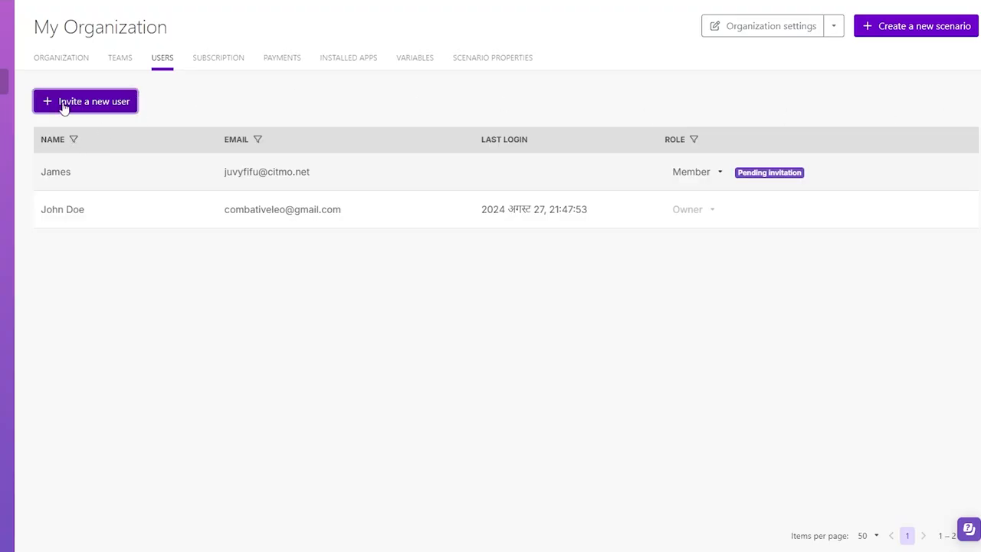
left_click(105, 112)
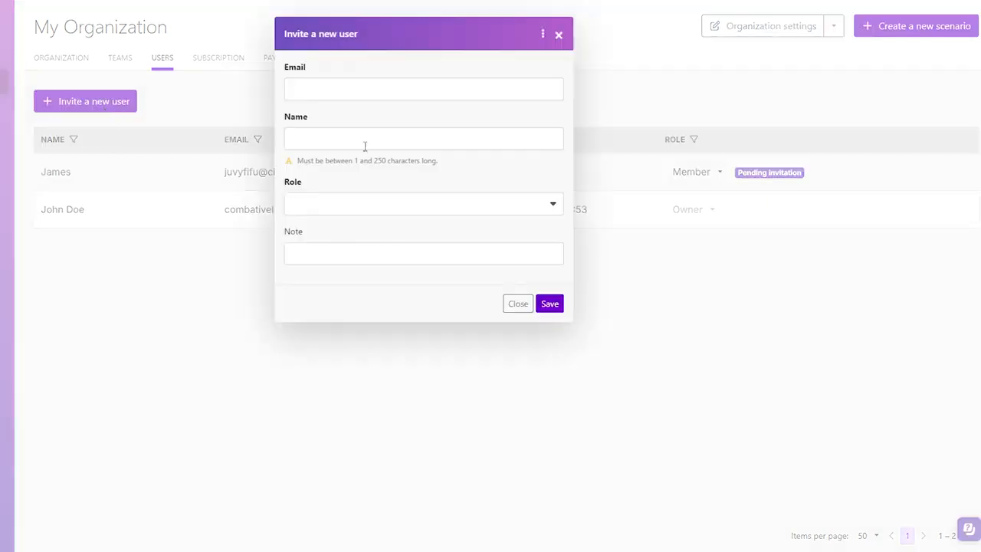
left_click(397, 87)
left_click(384, 138)
left_click(327, 146)
type("S")
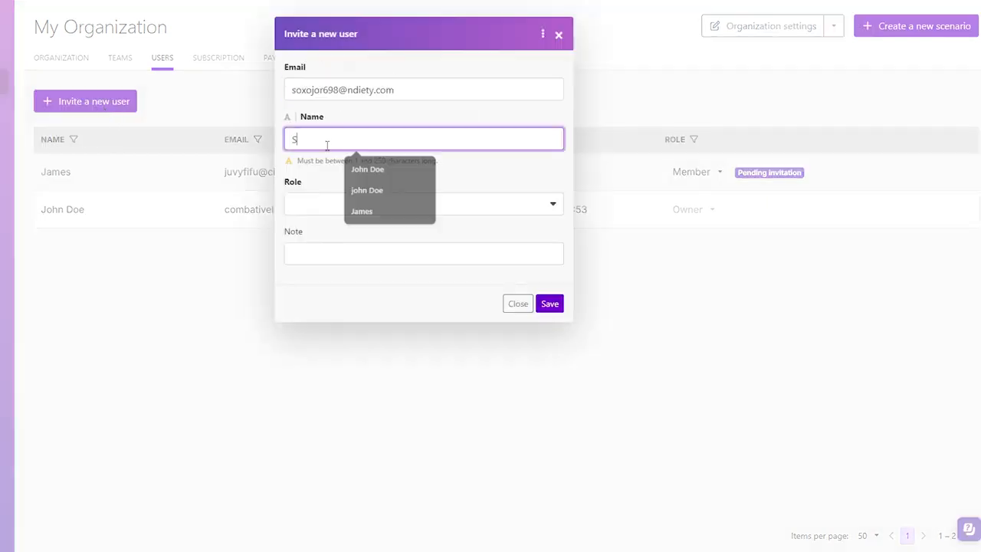
type("arah")
- Assign the second invitee the Member role in My Team and save the invitation
left_click(511, 210)
left_click(439, 250)
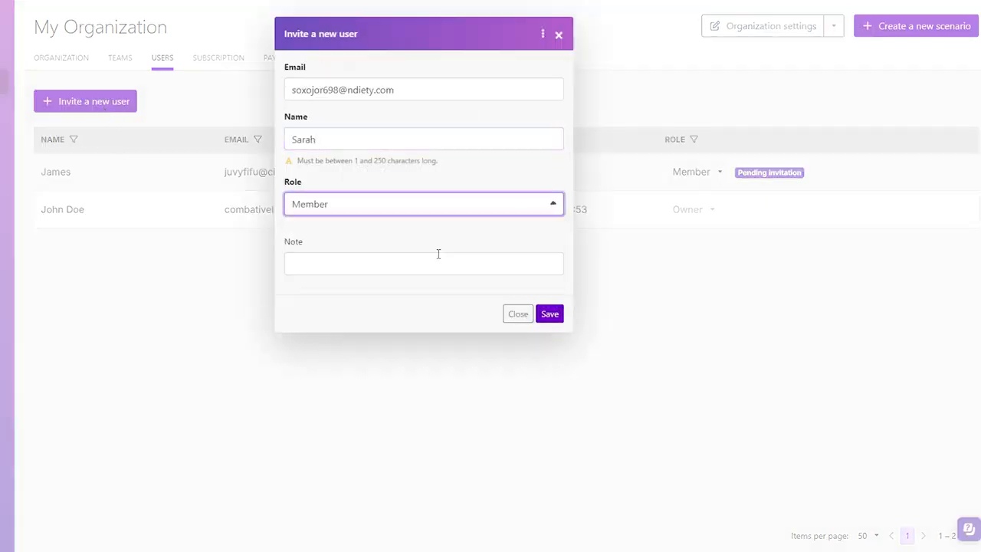
left_click(357, 255)
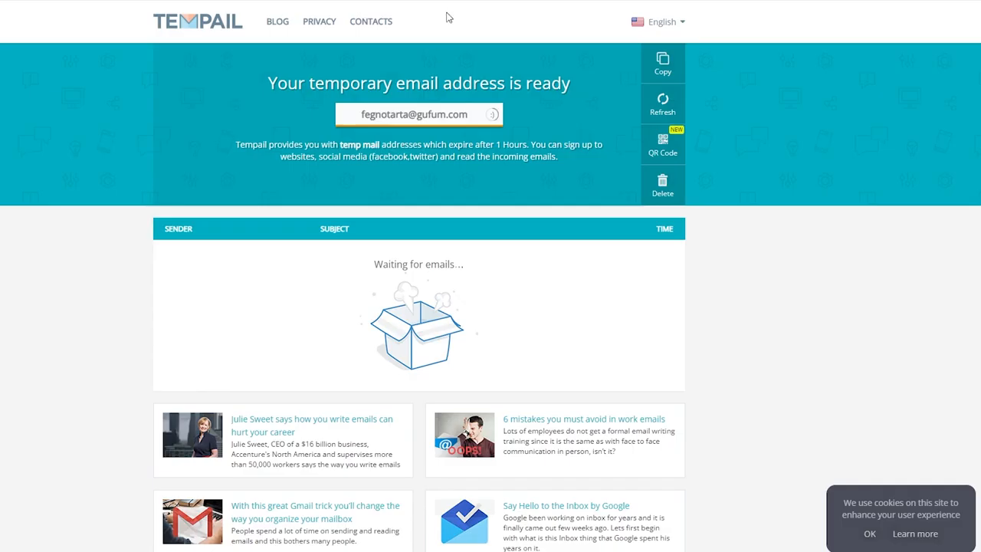
- Copy the temporary email address from Tempail and use it to invite a third user by name as a Member of My Team
left_click(662, 65)
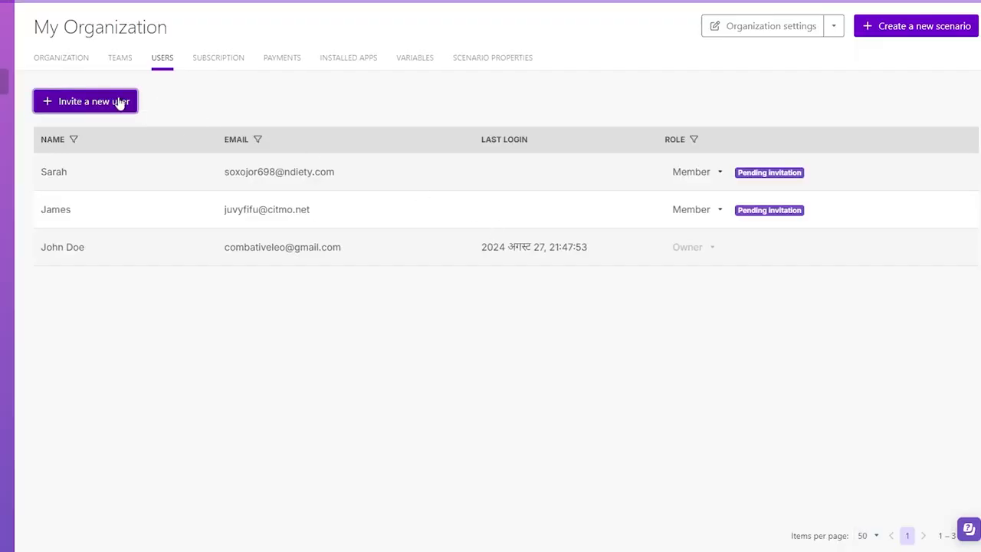
left_click(121, 101)
left_click(432, 87)
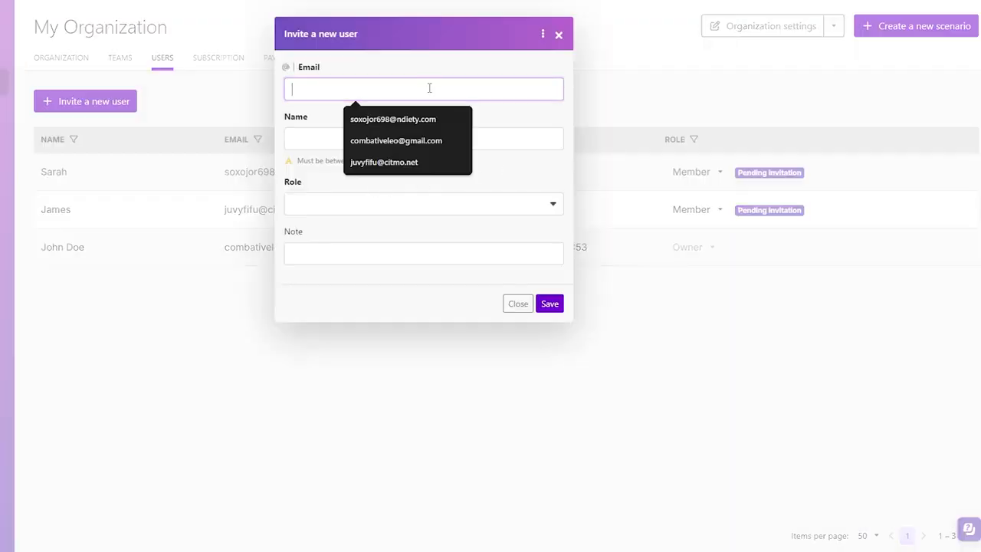
key("ctrl+v")
left_click(331, 139)
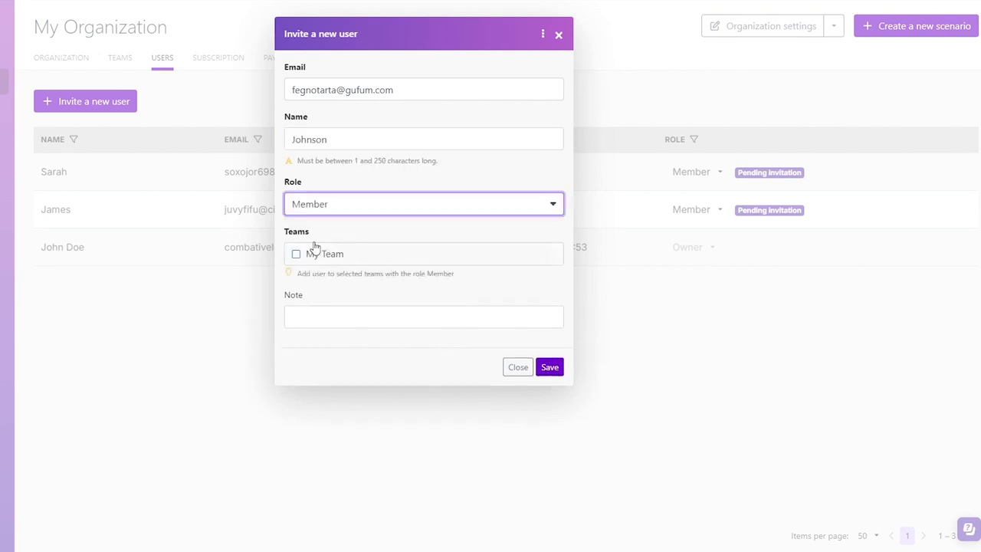
left_click(315, 247)
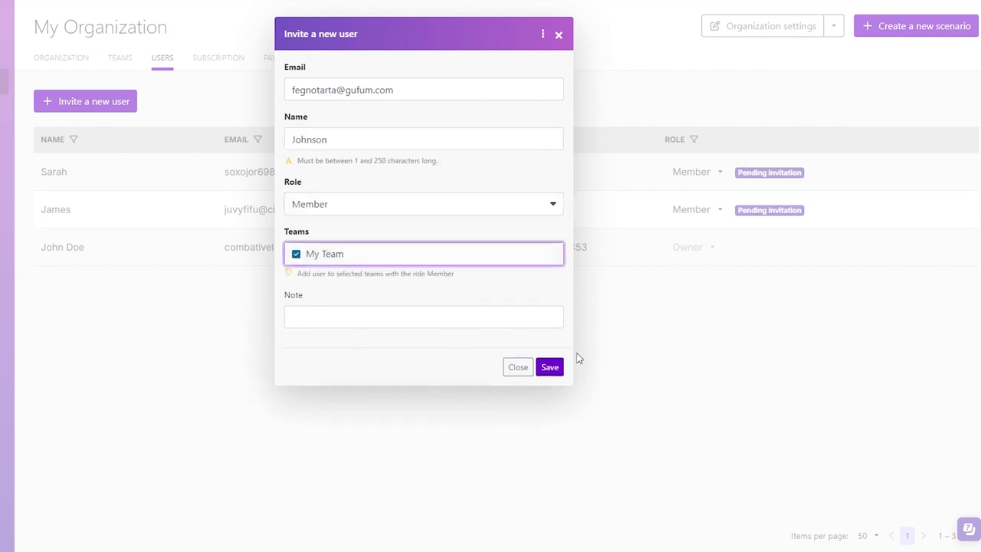
left_click(551, 370)
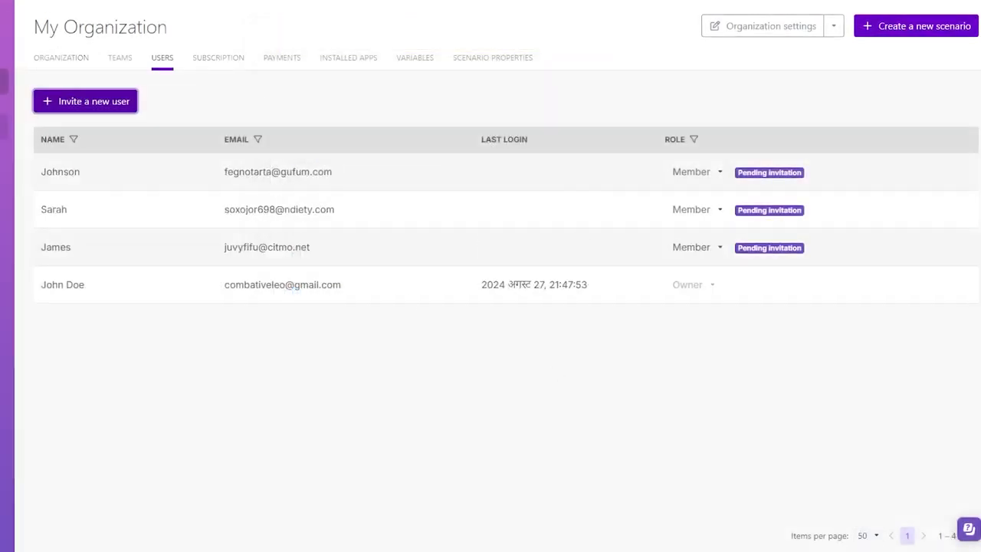
- Go to the Organization overview and examine the plan and usage figures in the Dashboard section, collapsing it again
left_click(67, 53)
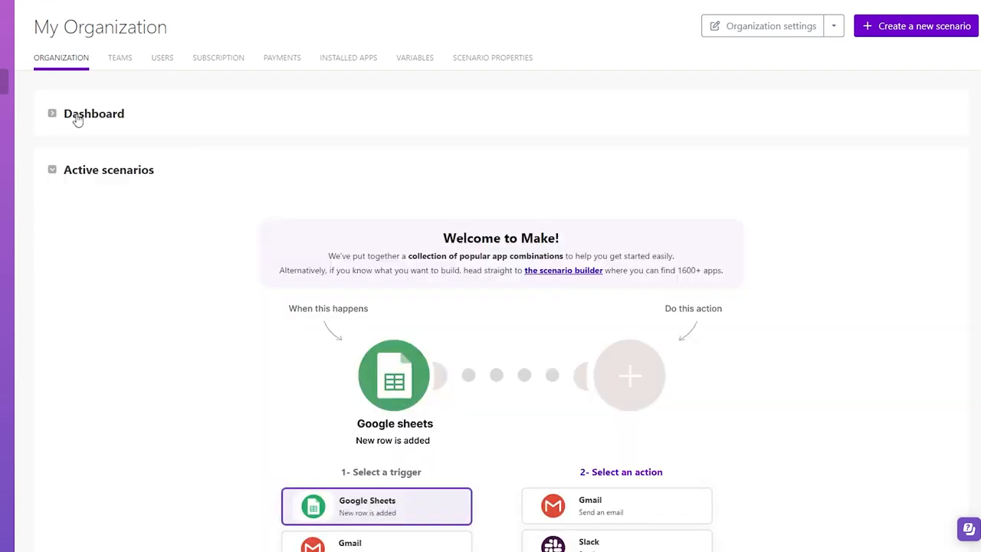
left_click(52, 114)
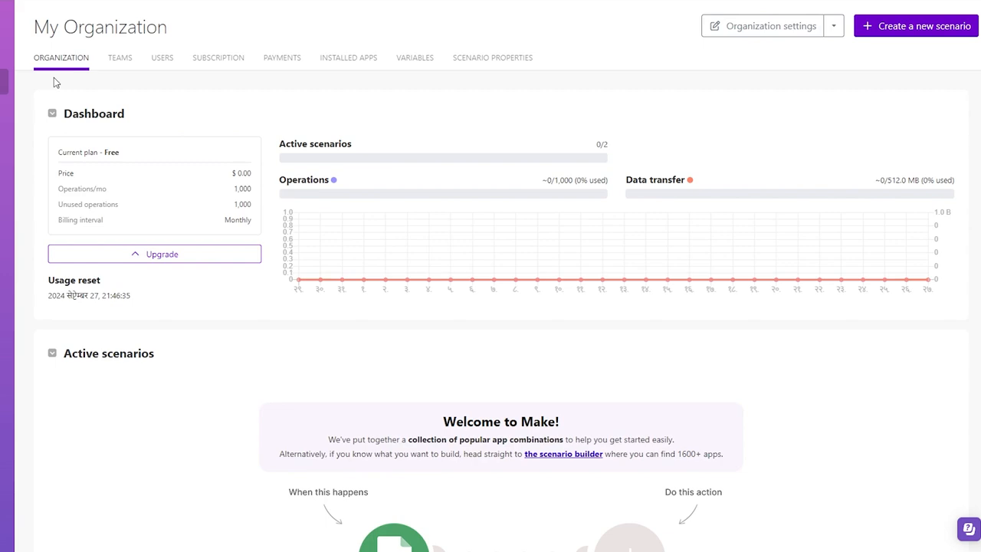
left_click(51, 114)
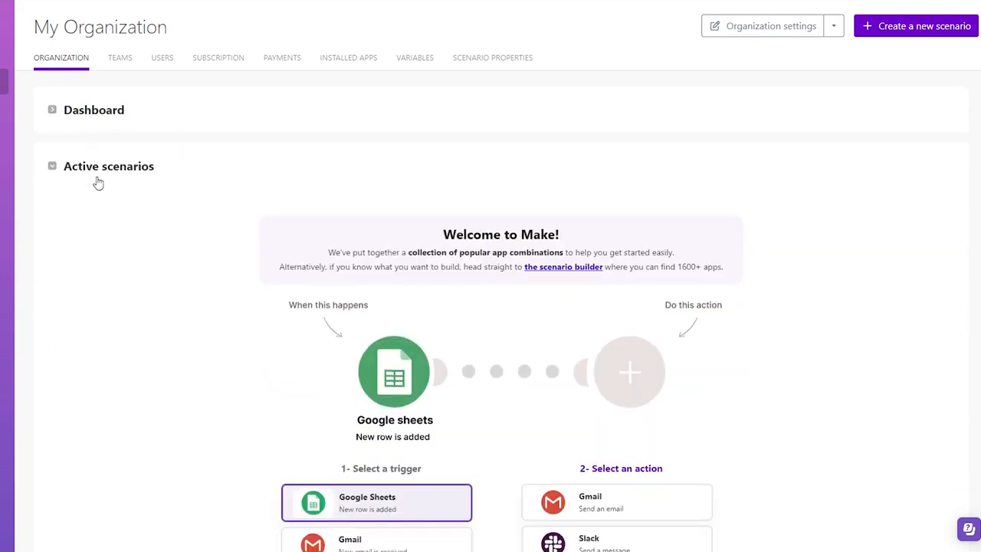
- Open the full template library from the recommended templates in the Explore section
scroll(97, 181, "down", 3)
scroll(97, 181, "down", 5)
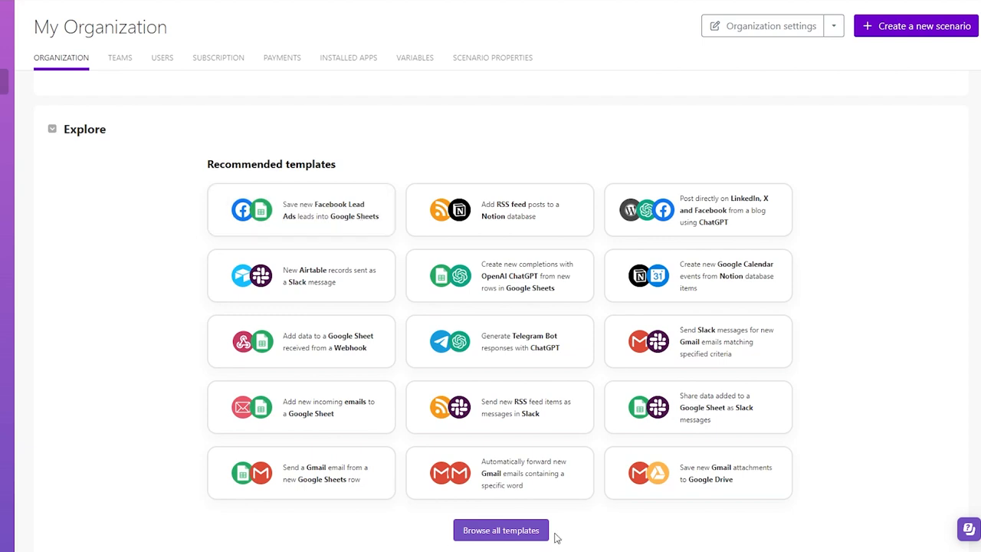
left_click(488, 537)
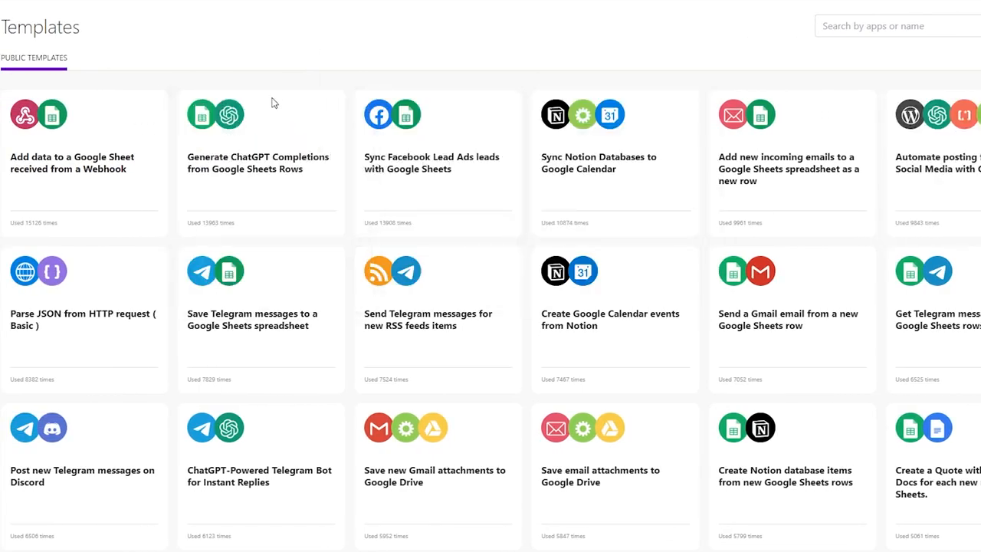
- Browse the public templates, examining the available app combinations and template previews such as the blog-to-social-media automation
mouse_move(225, 187)
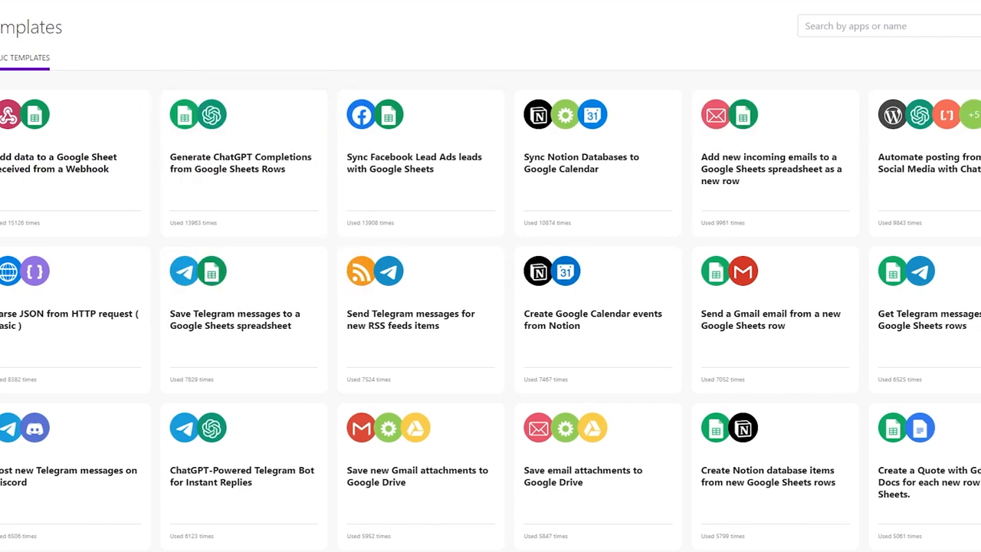
mouse_move(867, 144)
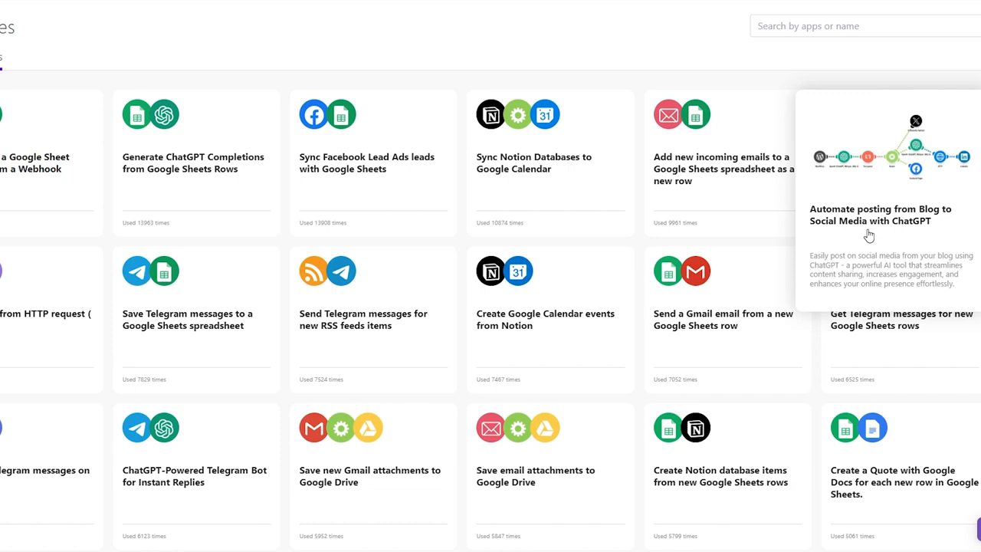
scroll(490, 311, "down", 1)
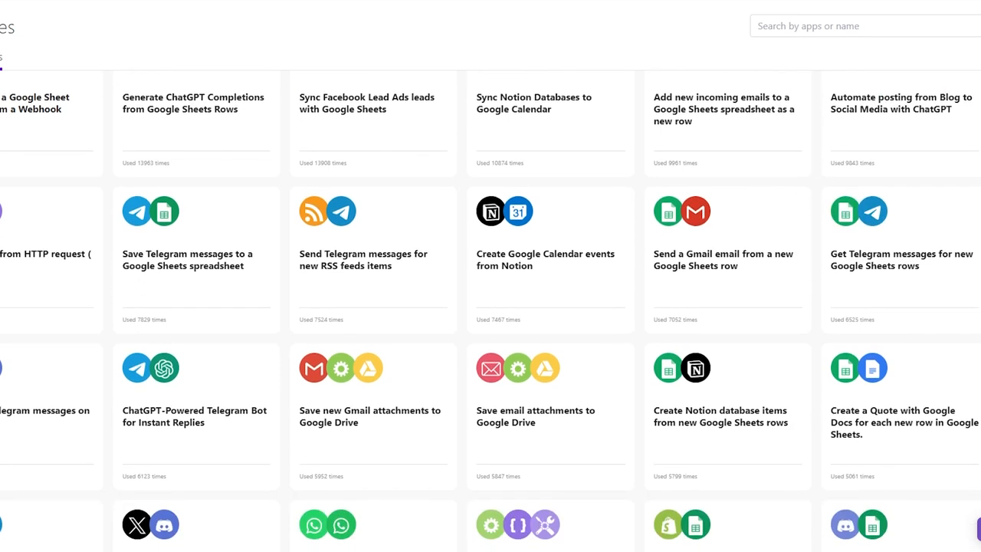
scroll(491, 311, "down", 5)
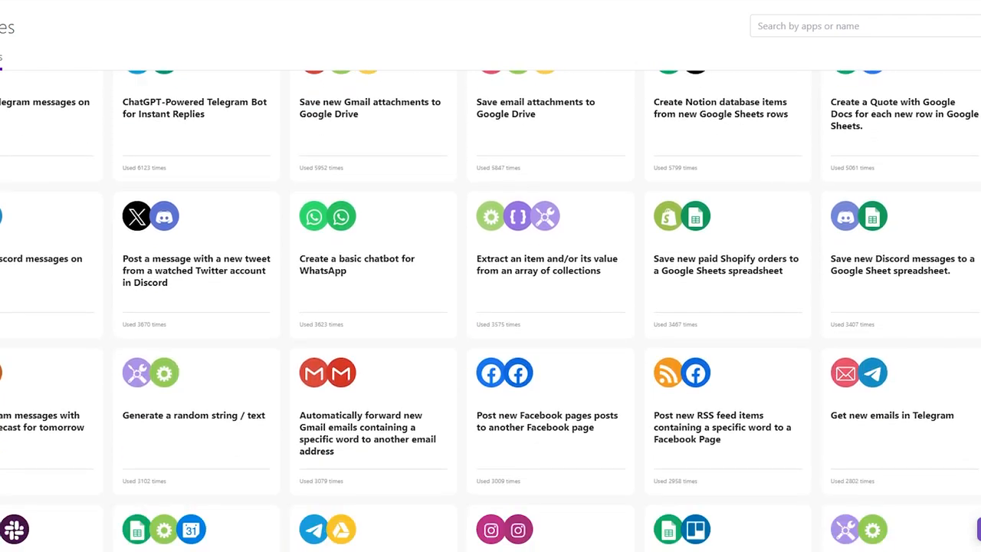
scroll(707, 231, "down", 1)
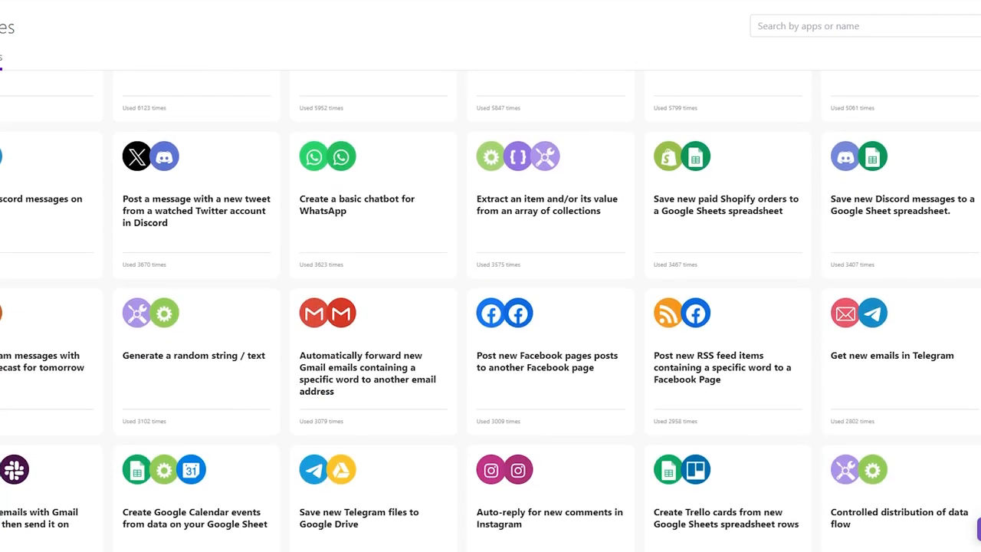
scroll(706, 232, "down", 4)
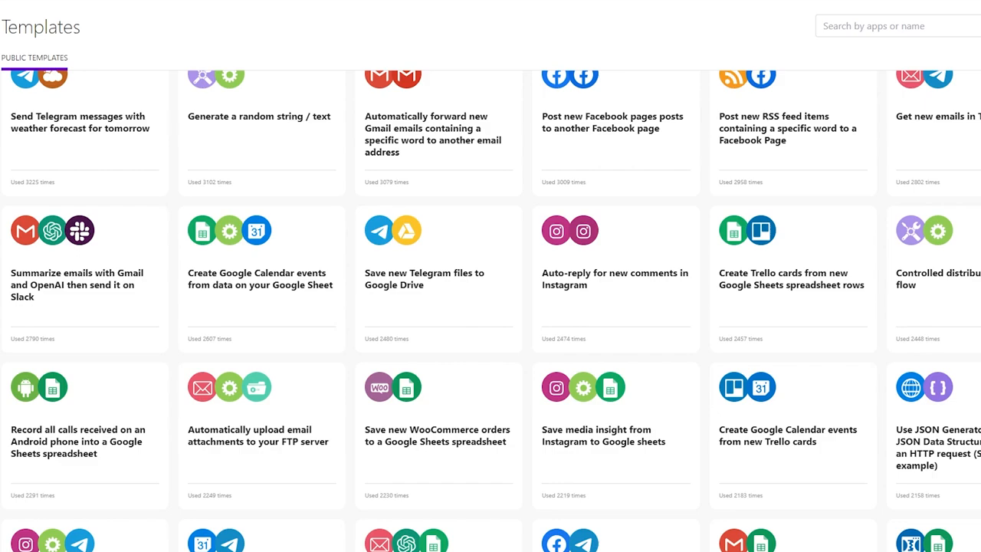
scroll(764, 214, "down", 4)
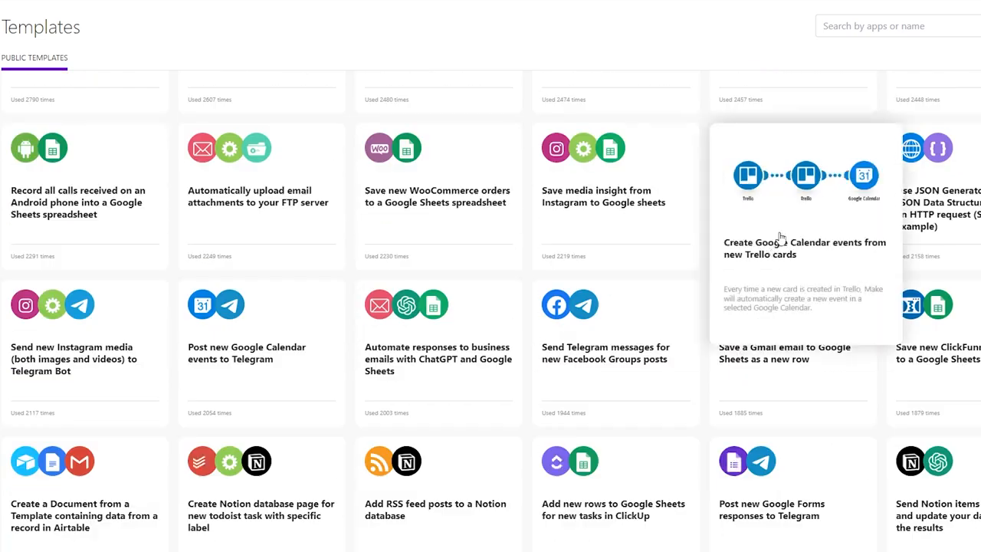
scroll(781, 237, "down", 6)
scroll(778, 240, "down", 5)
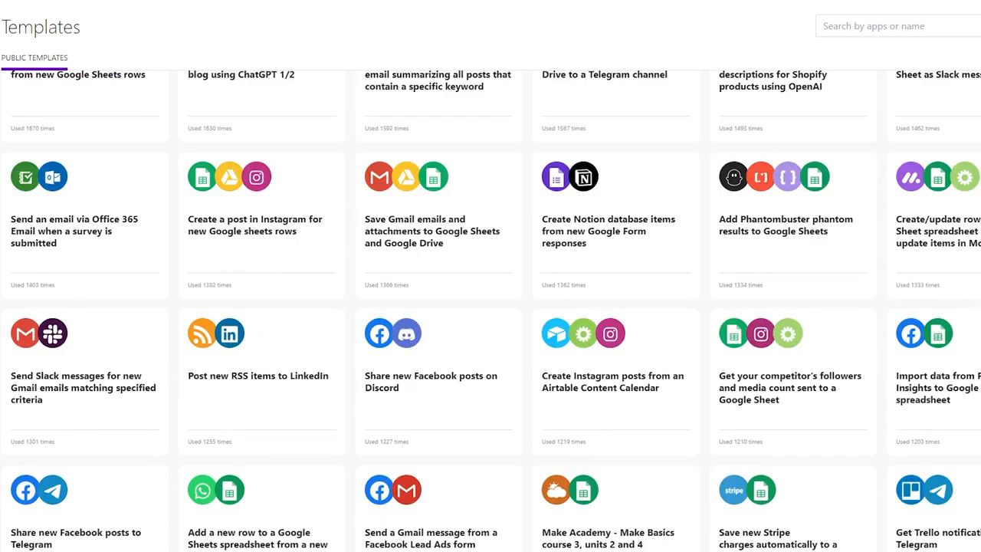
scroll(633, 26, "down", 5)
scroll(633, 26, "up", 4)
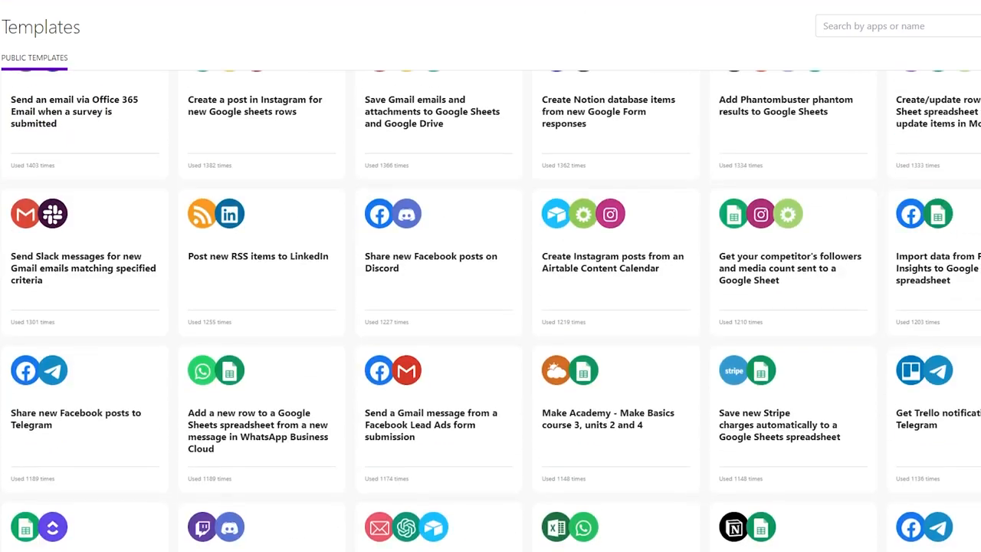
scroll(491, 306, "down", 6)
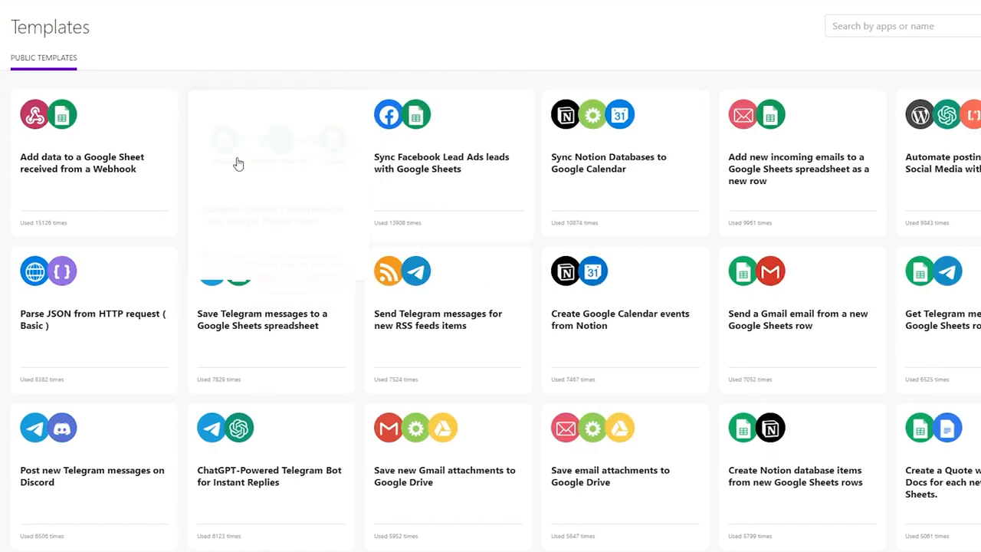
mouse_move(3, 157)
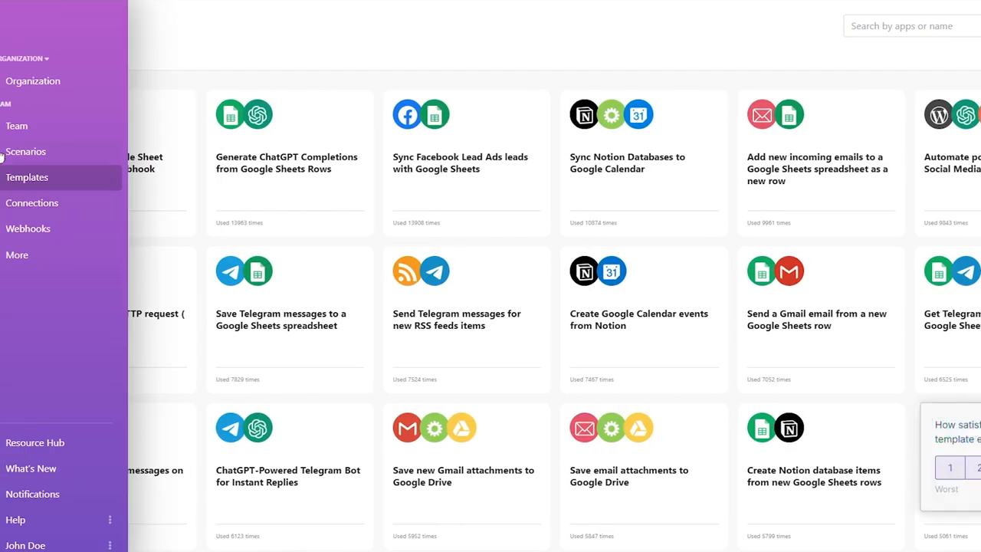
- Return to the Organization overview and examine the triggers and actions offered in the Active scenarios section
left_click(14, 89)
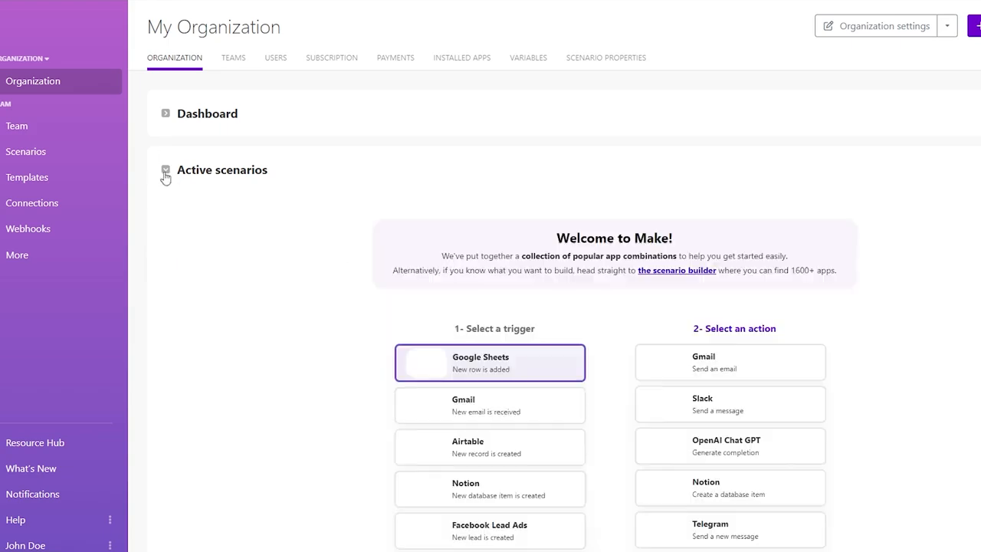
left_click(164, 172)
scroll(339, 277, "down", 1)
left_click(234, 123)
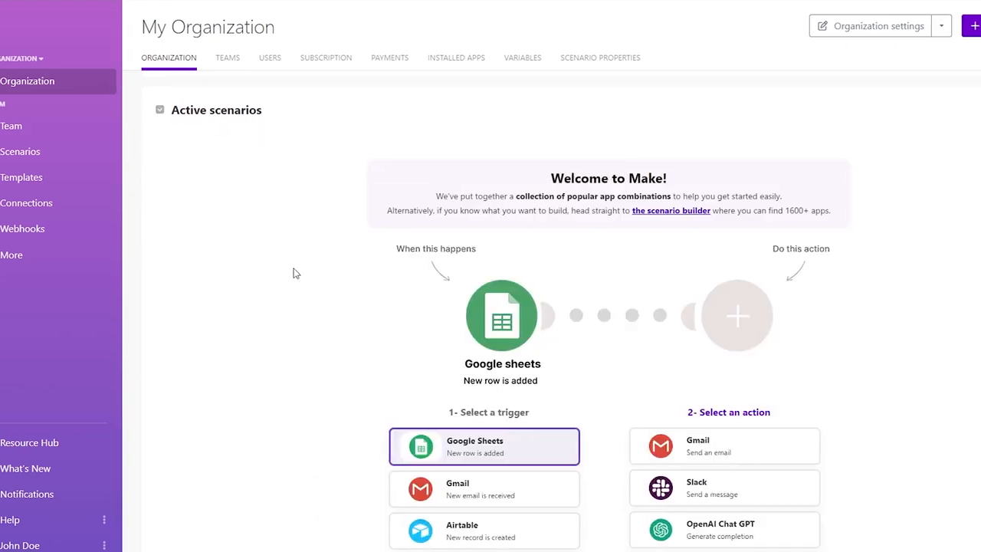
scroll(299, 276, "down", 5)
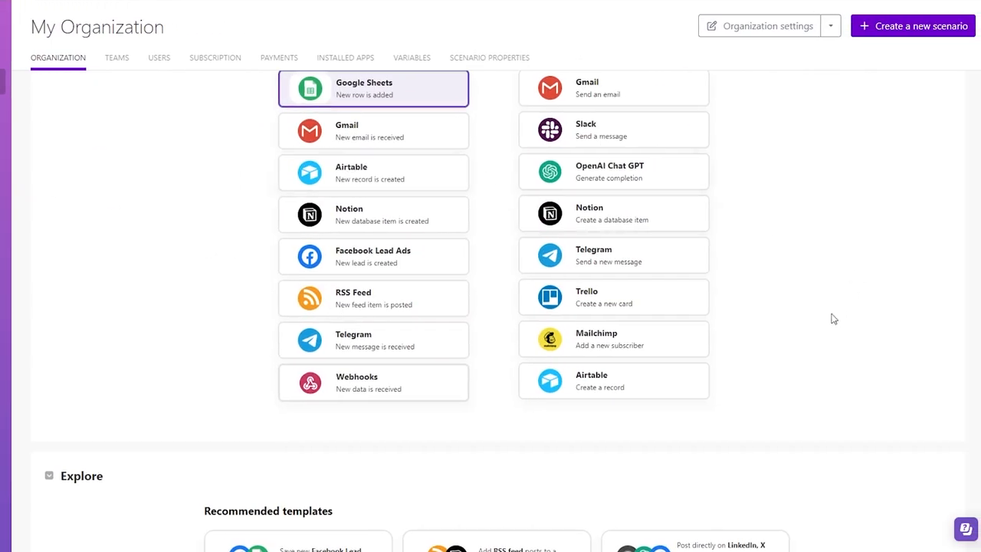
scroll(834, 319, "up", 4)
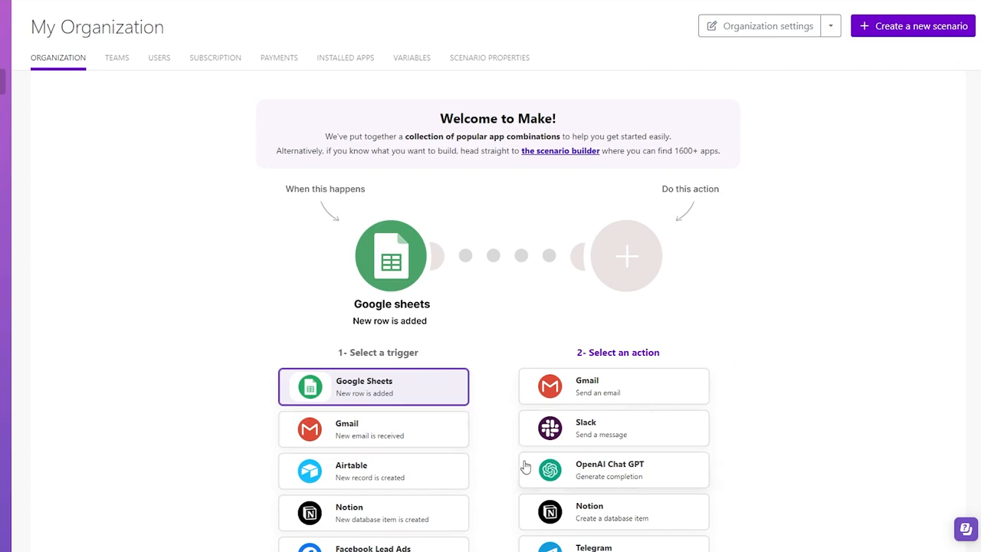
scroll(521, 460, "down", 3)
scroll(493, 273, "up", 3)
scroll(390, 383, "down", 4)
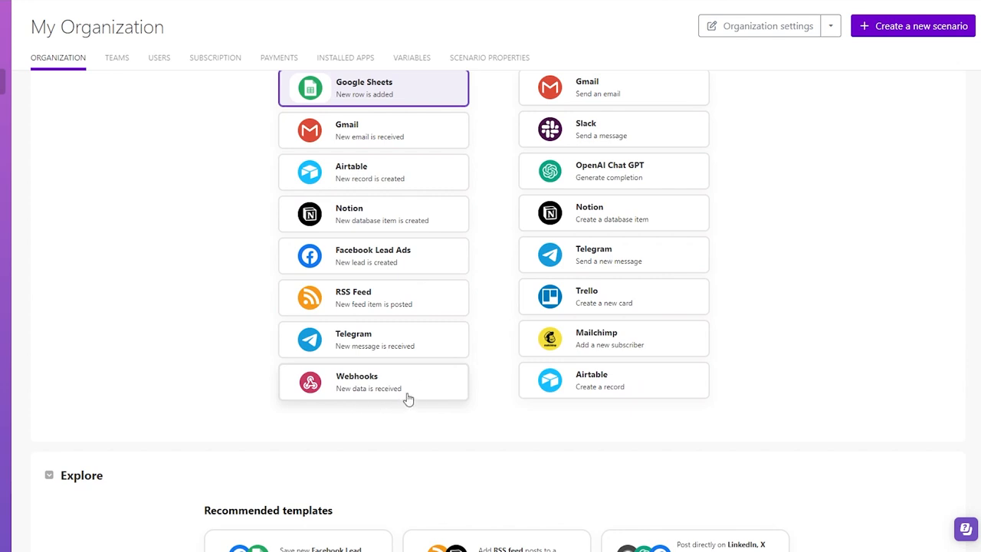
scroll(399, 395, "up", 2)
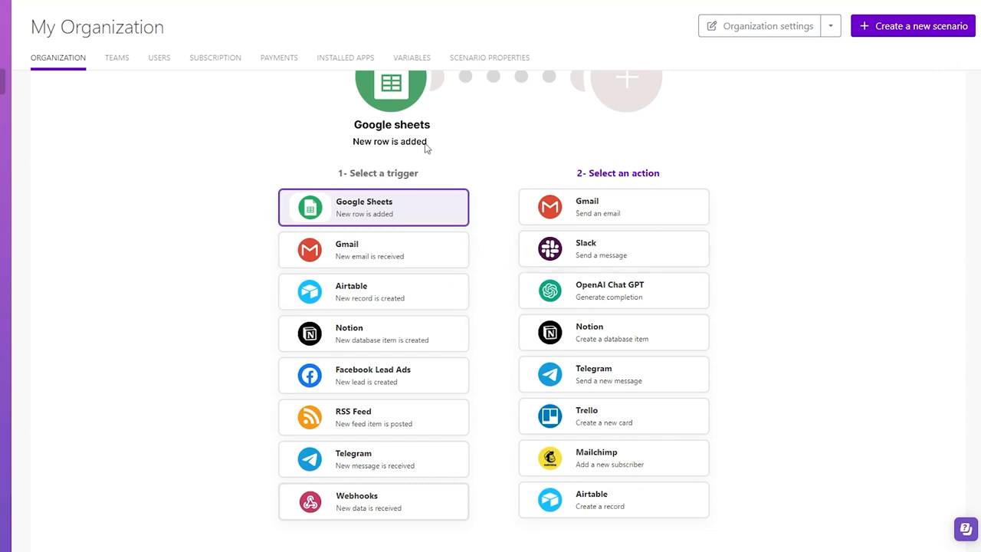
scroll(420, 180, "up", 3)
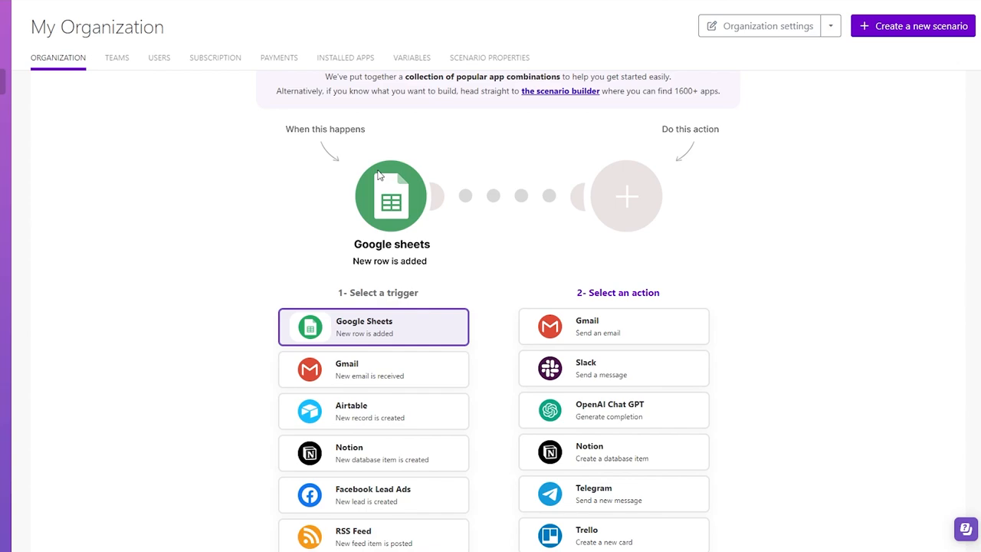
scroll(377, 175, "up", 2)
scroll(416, 222, "down", 4)
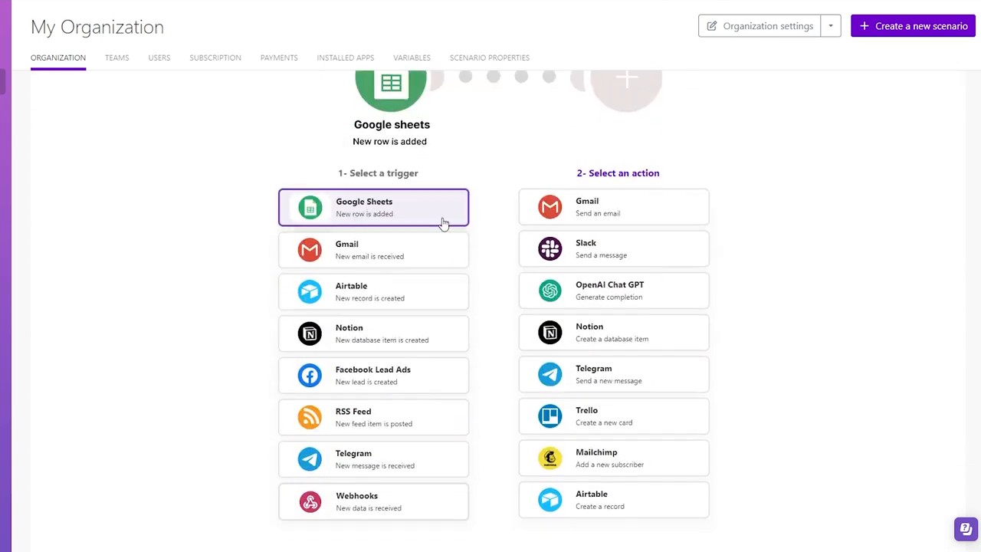
scroll(420, 222, "up", 1)
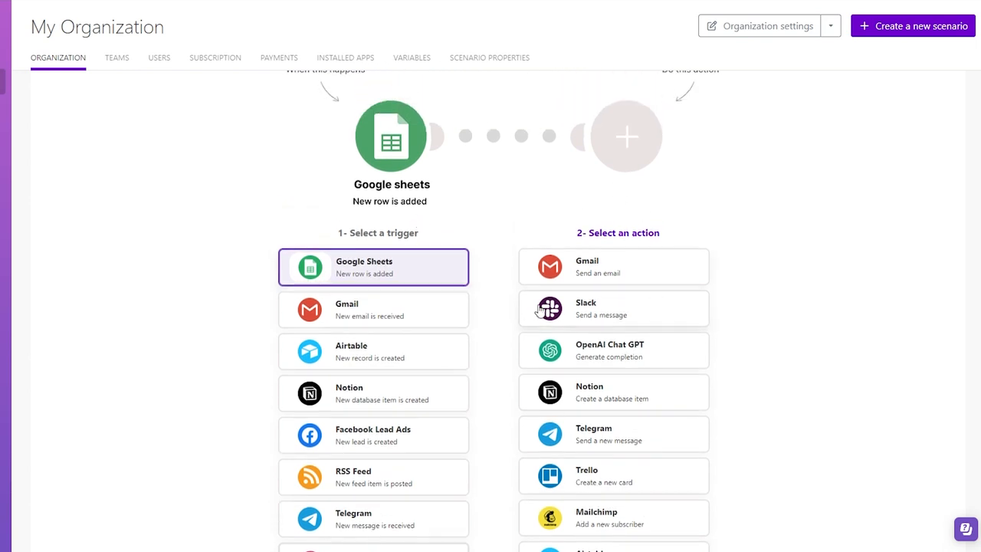
- Choose Slack's Send a message action for the Google Sheets trigger, start the template's guided setup and close its wizard
left_click(540, 310)
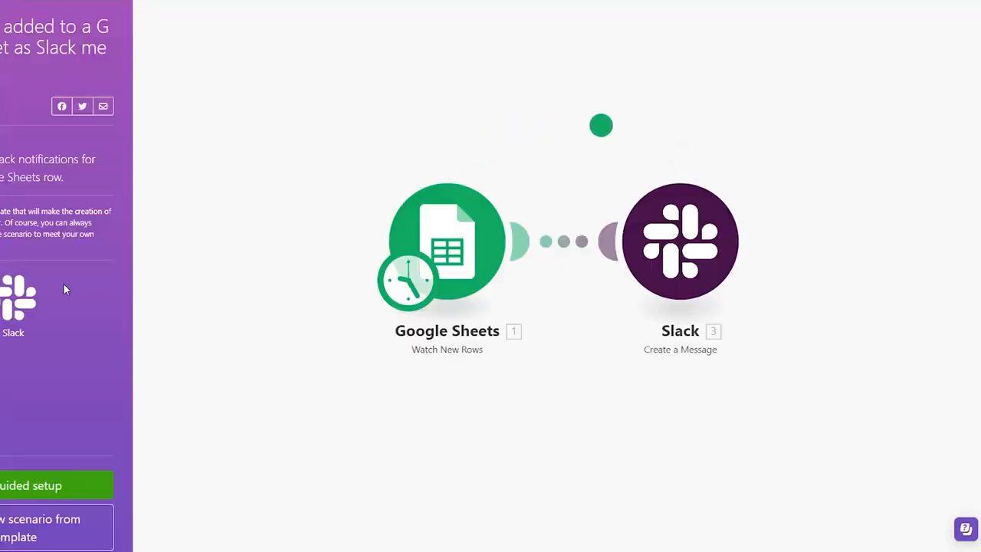
left_click(44, 486)
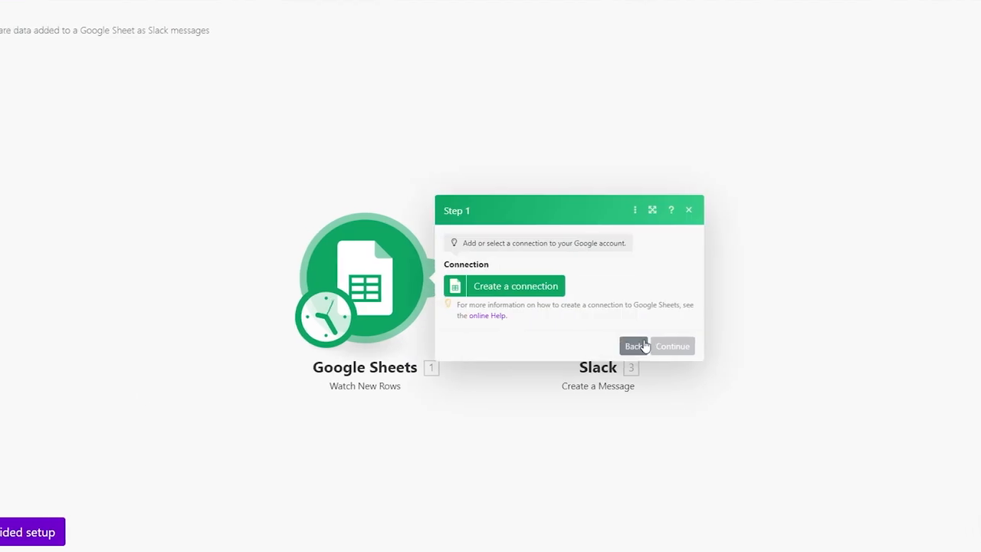
left_click(689, 209)
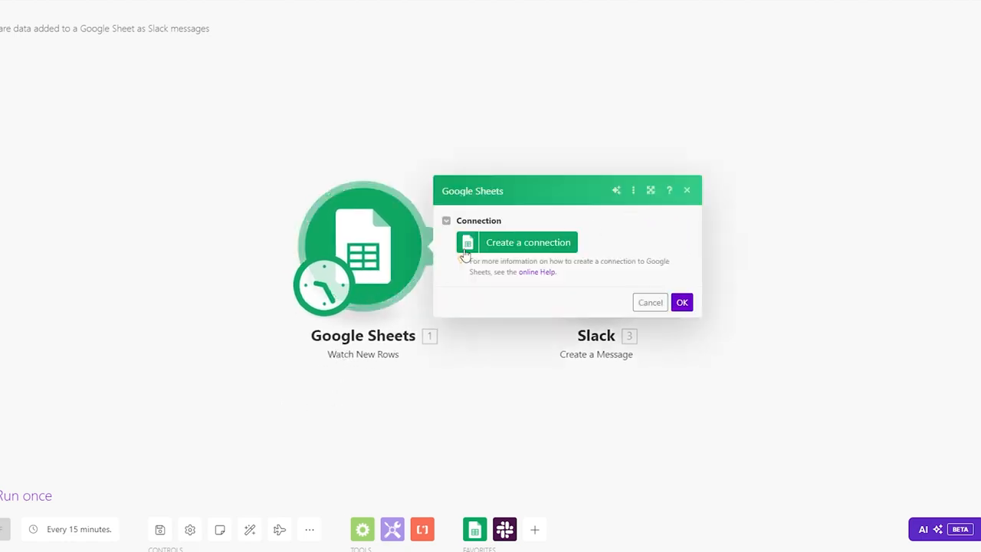
- Create a Google connection for the Google Sheets module, keeping Search by path and My Drive as the spreadsheet source
left_click(529, 244)
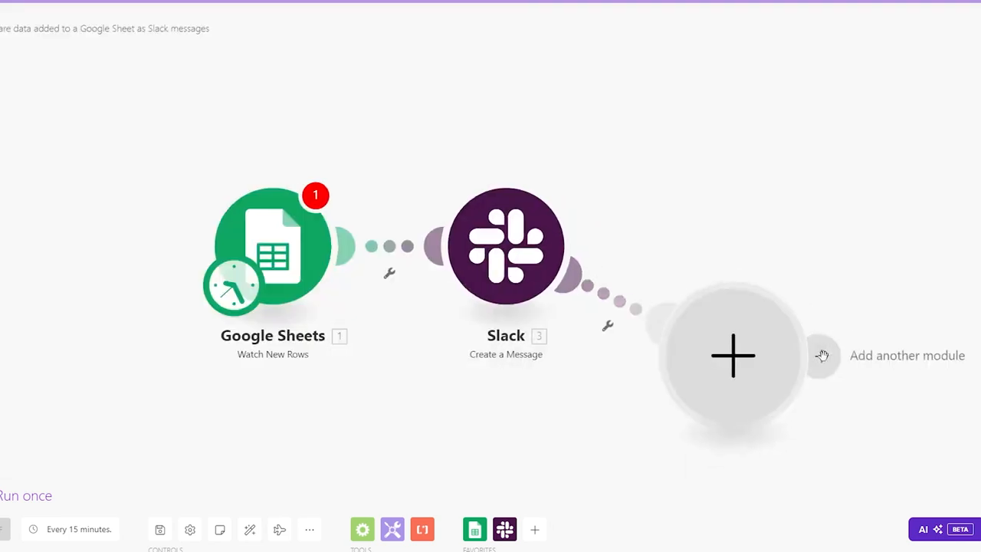
left_click(825, 357)
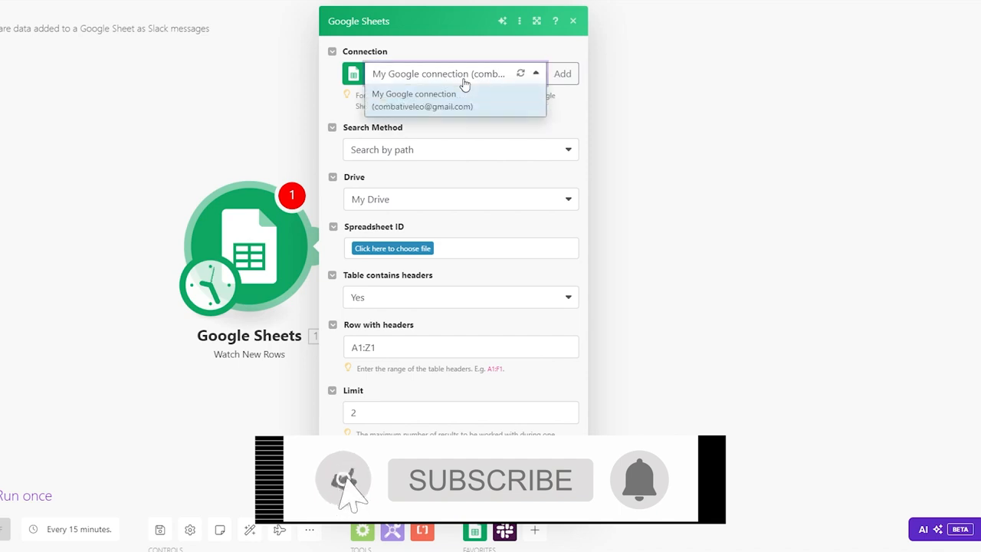
left_click(395, 151)
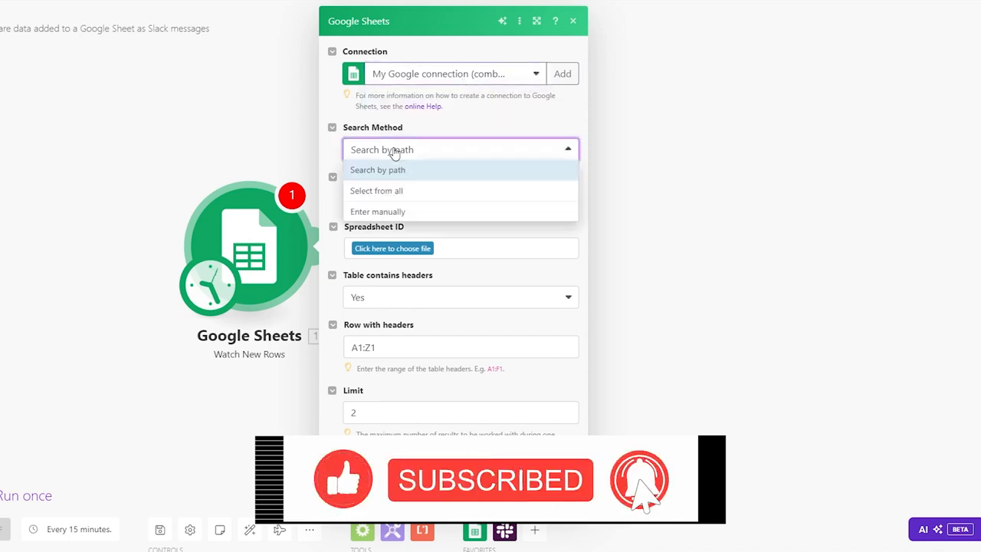
left_click(395, 169)
left_click(396, 201)
left_click(398, 208)
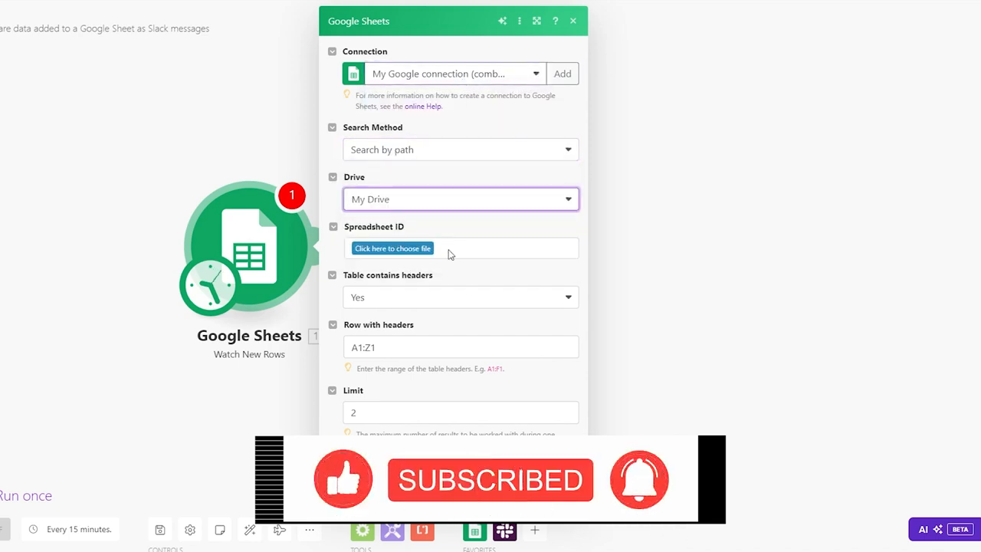
left_click(449, 200)
left_click(421, 202)
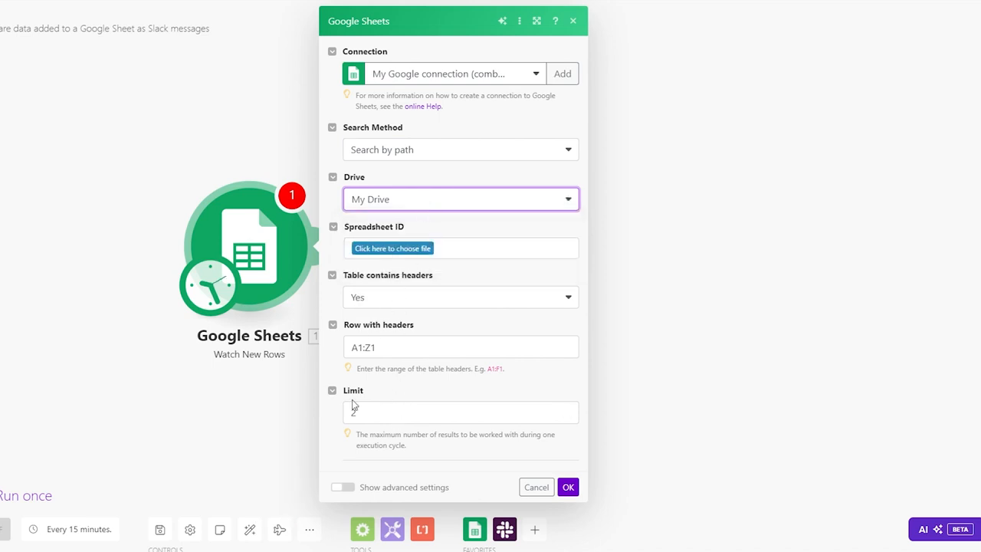
left_click(268, 471)
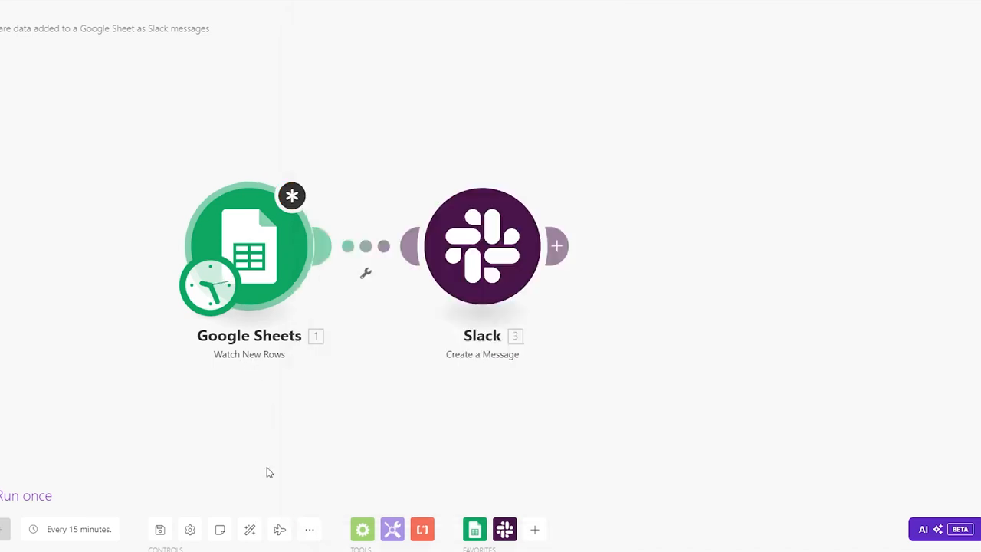
- Start a new connection for the Slack Create a Message module with the connection type Slack (user)
left_click(487, 241)
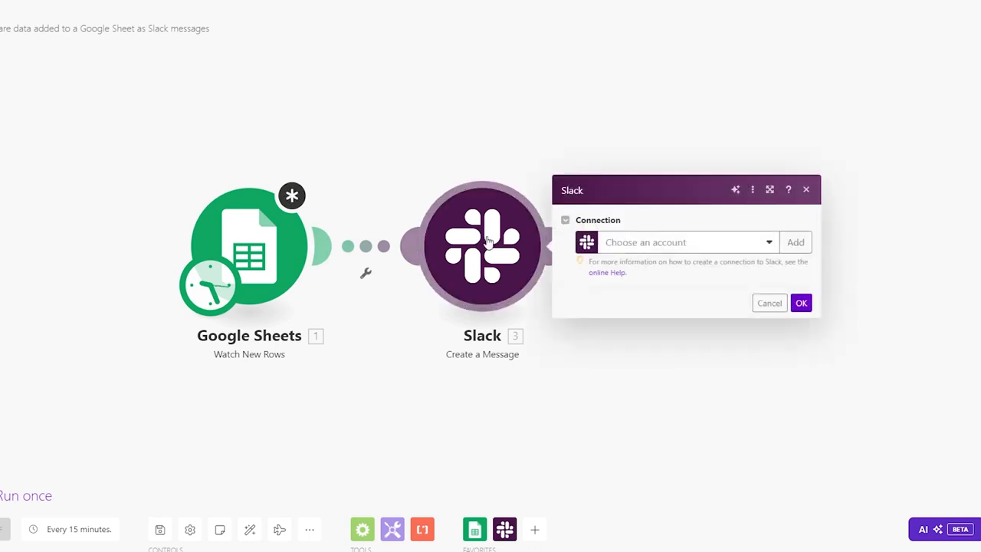
left_click(670, 243)
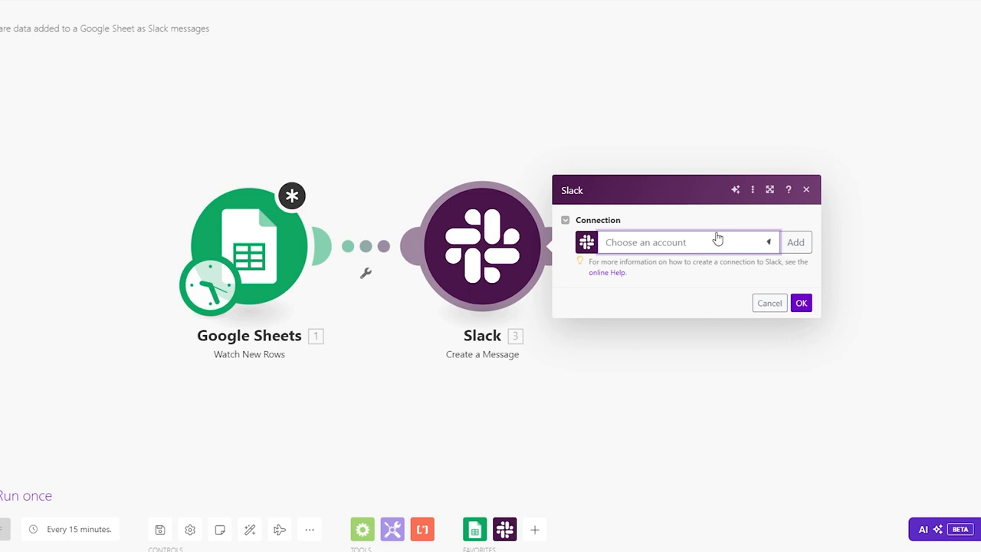
left_click(796, 241)
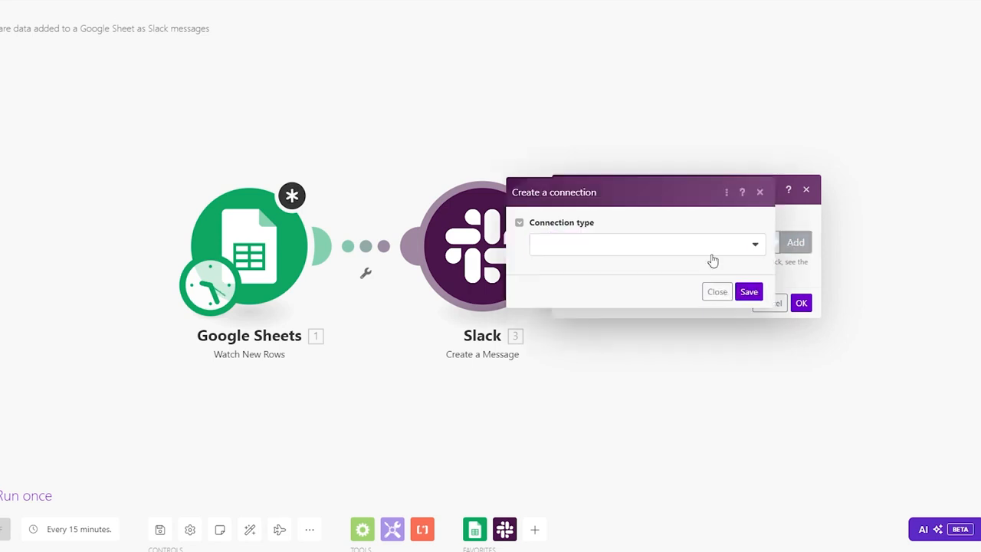
left_click(603, 253)
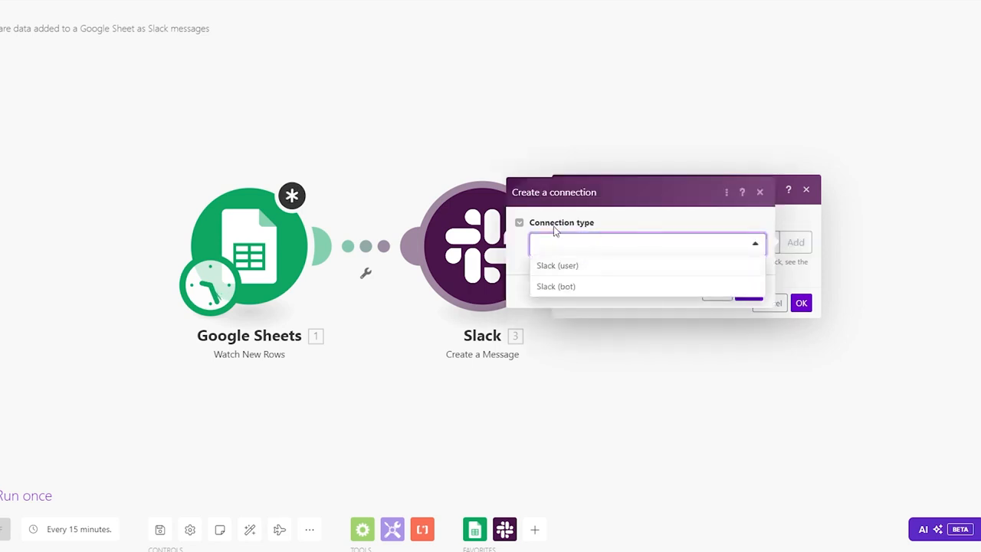
left_click(560, 266)
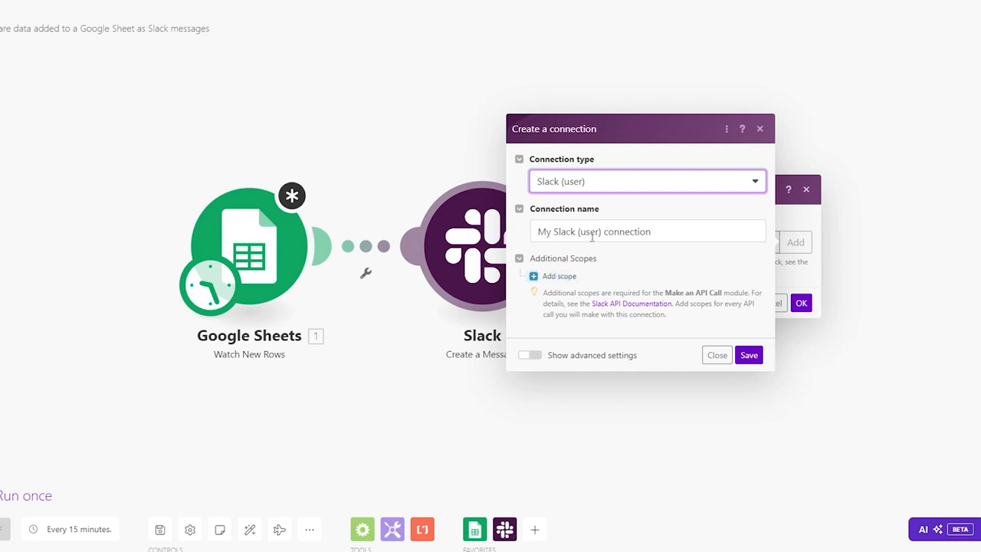
- Name the Slack connection "New Row Added" and save it
left_click(633, 236)
left_click(626, 270)
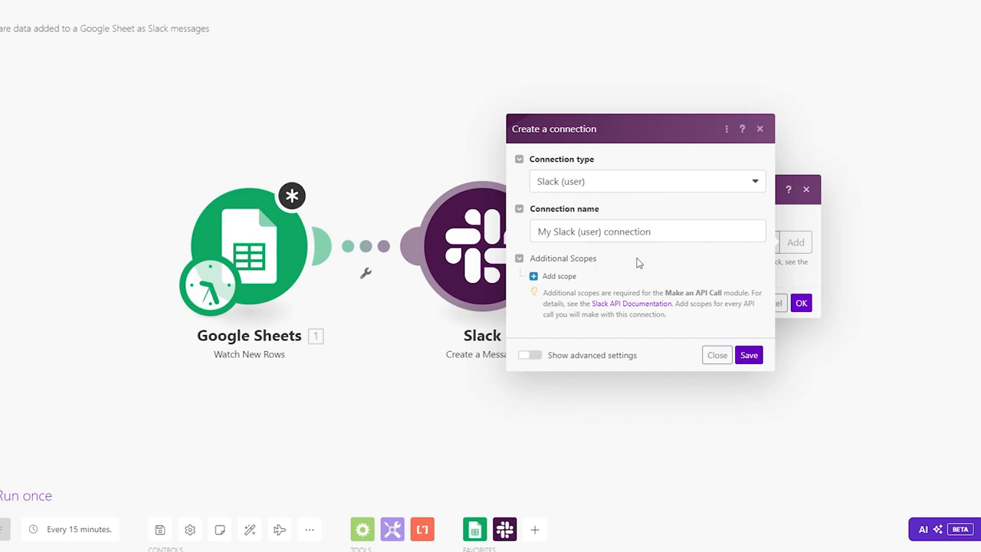
left_click(629, 233)
type("New Row Added")
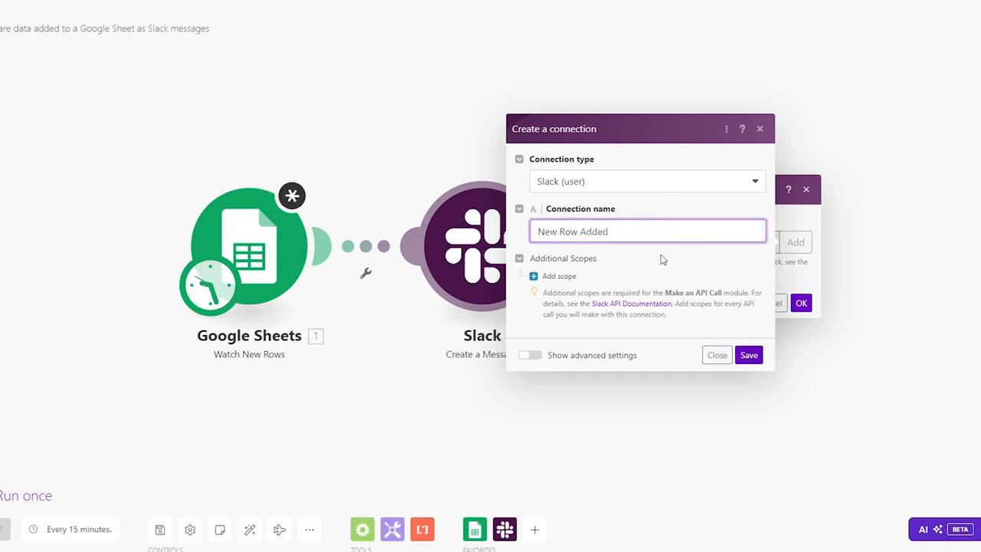
left_click(700, 284)
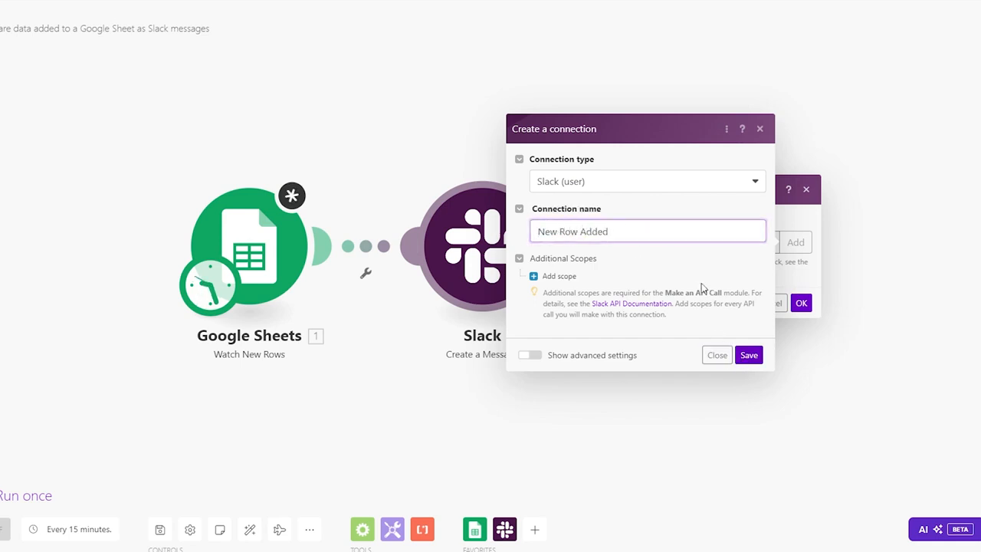
left_click(744, 359)
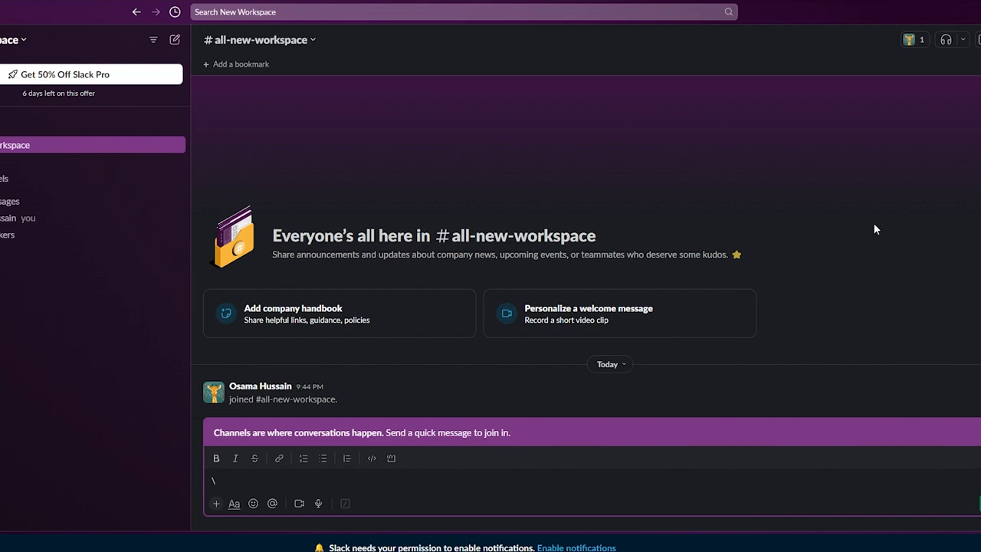
- Switch to Slack and select the URL of New Workspace in its workspace details for copying
left_click(874, 224)
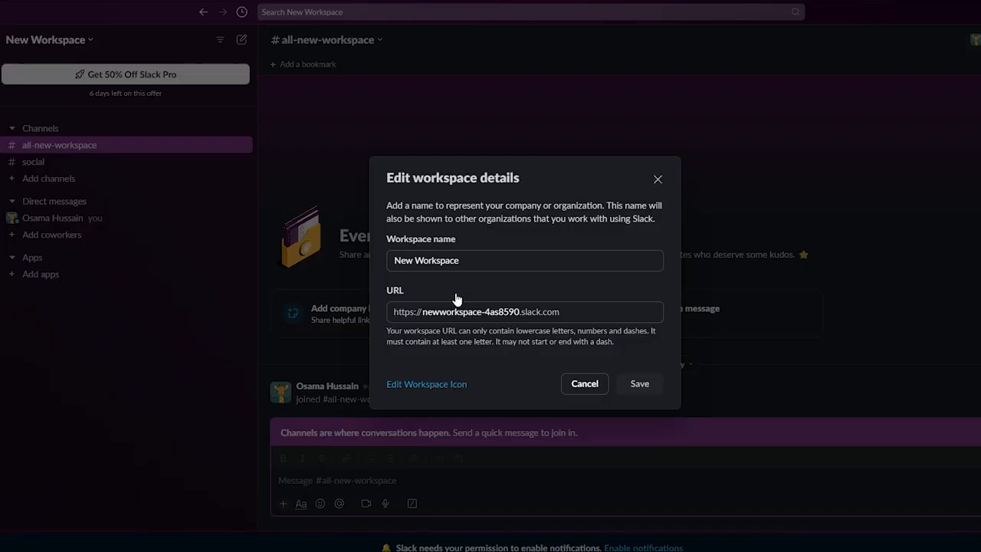
left_click(659, 179)
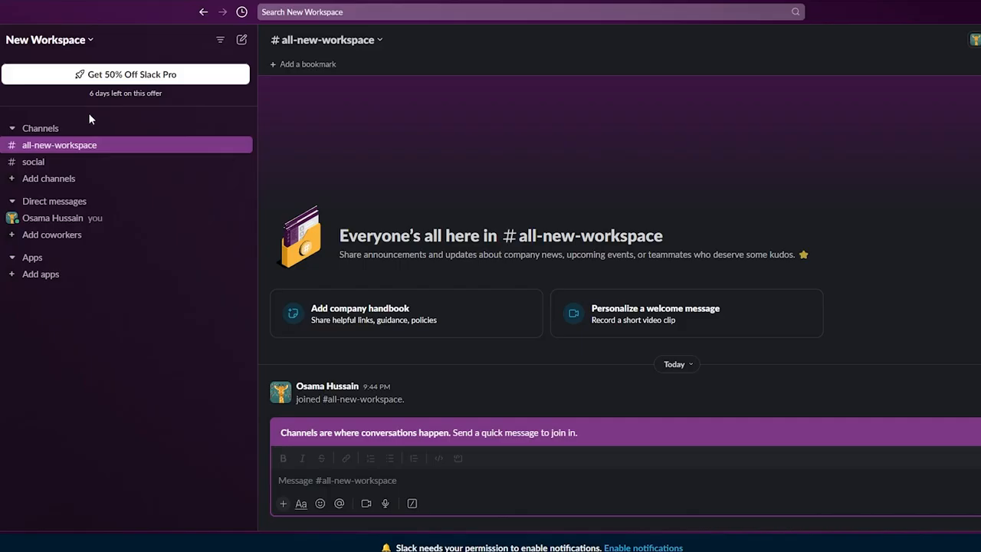
left_click(89, 42)
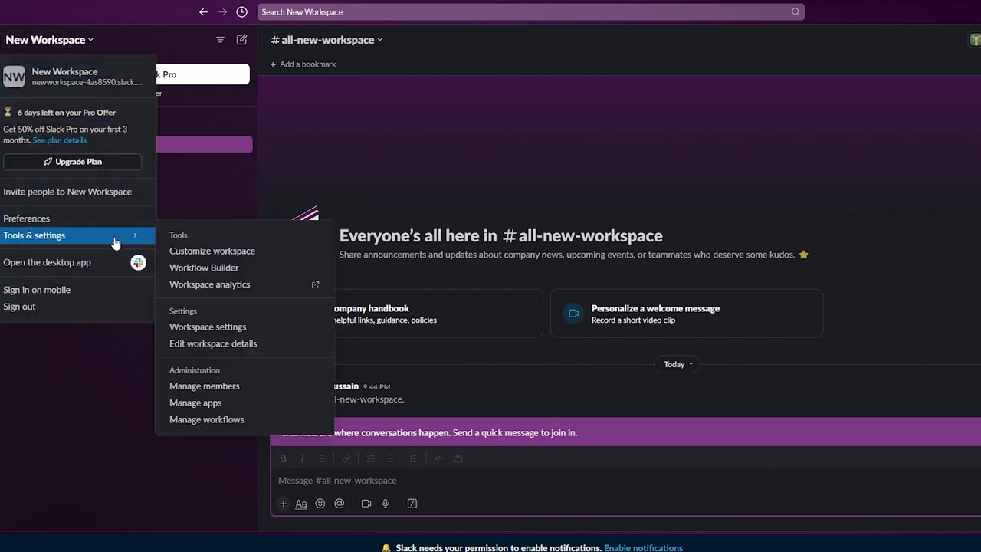
mouse_move(91, 236)
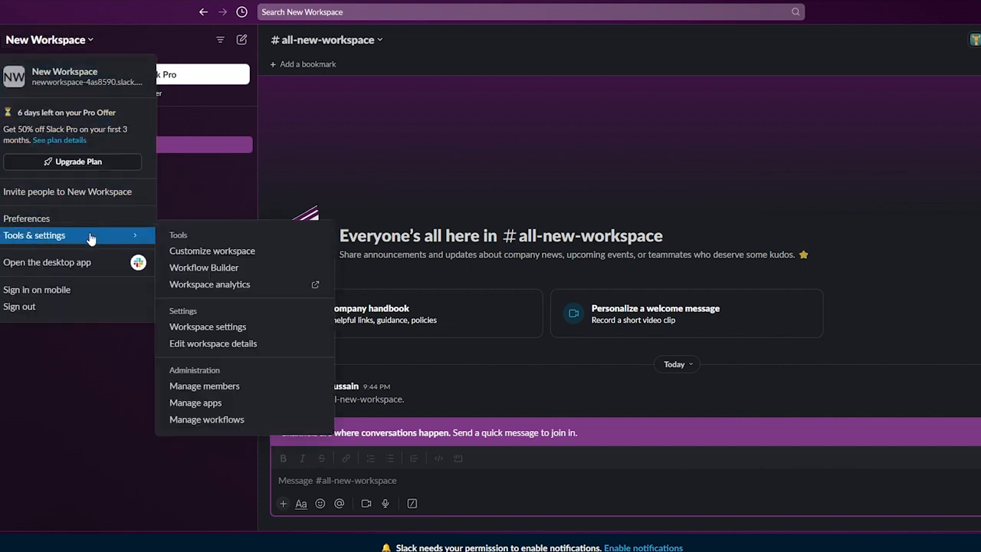
left_click(243, 351)
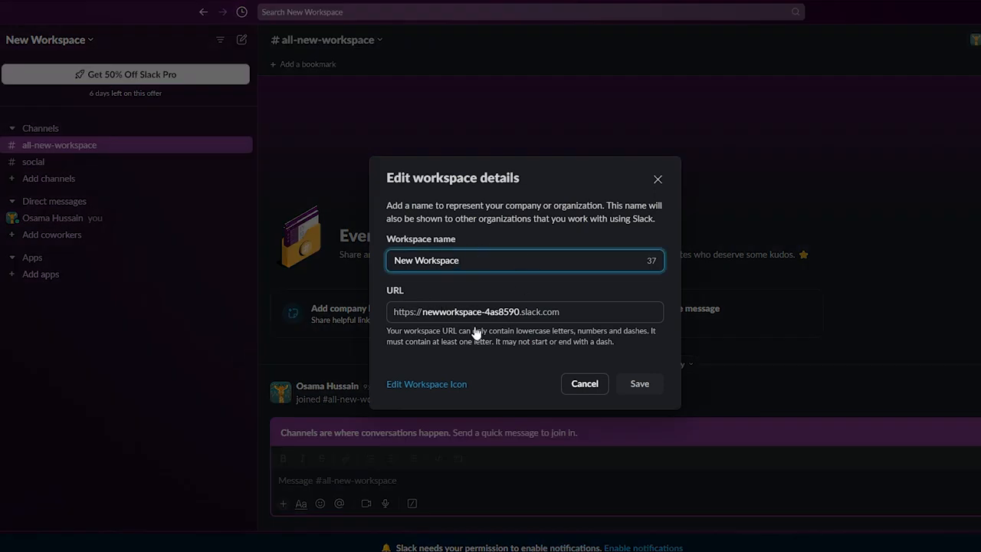
triple_click(491, 311)
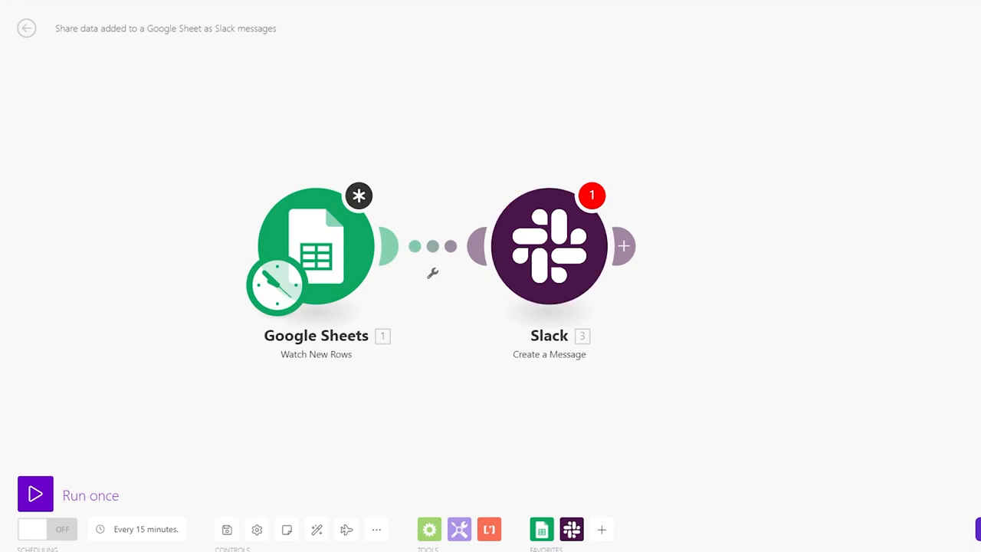
- Sign in to the Slack workspace newworkspace-4as8590 and allow Make to access it
type("newworkspace-4as8590")
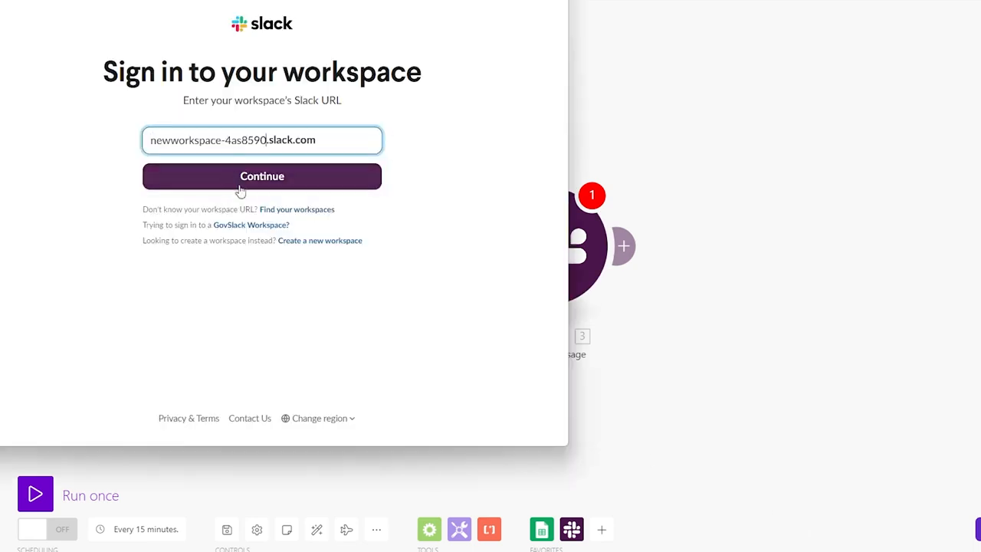
left_click(240, 184)
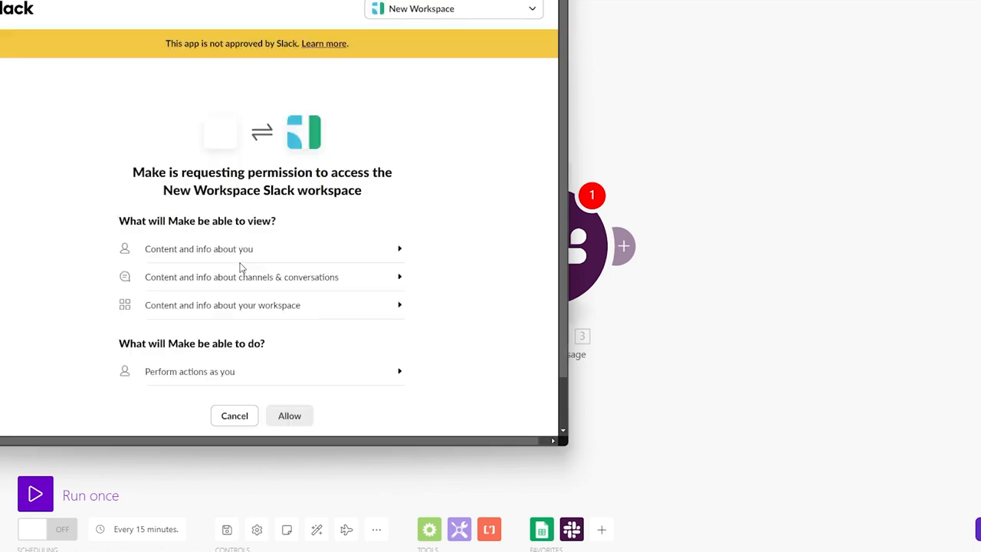
left_click(387, 322)
left_click(290, 381)
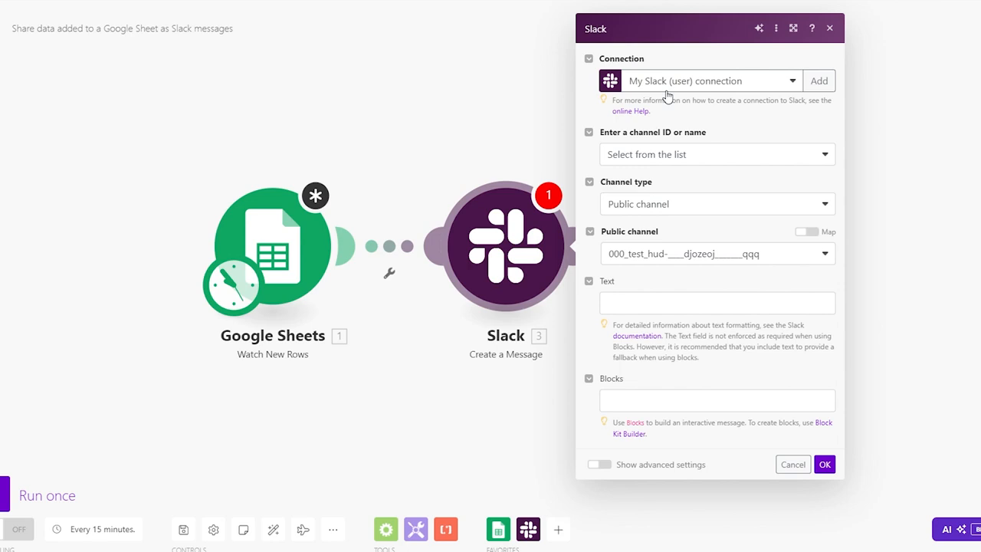
left_click(664, 154)
left_click(673, 175)
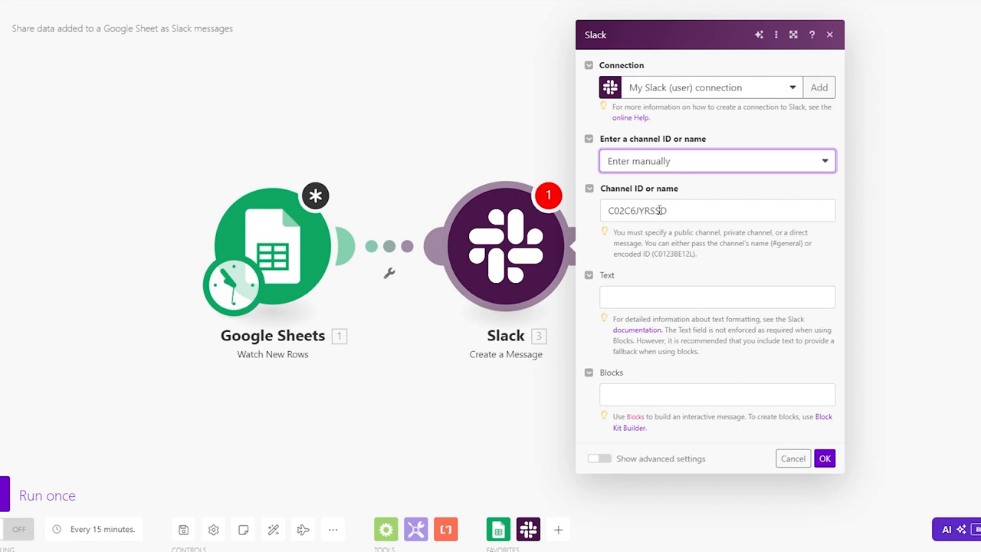
left_click(685, 164)
left_click(684, 198)
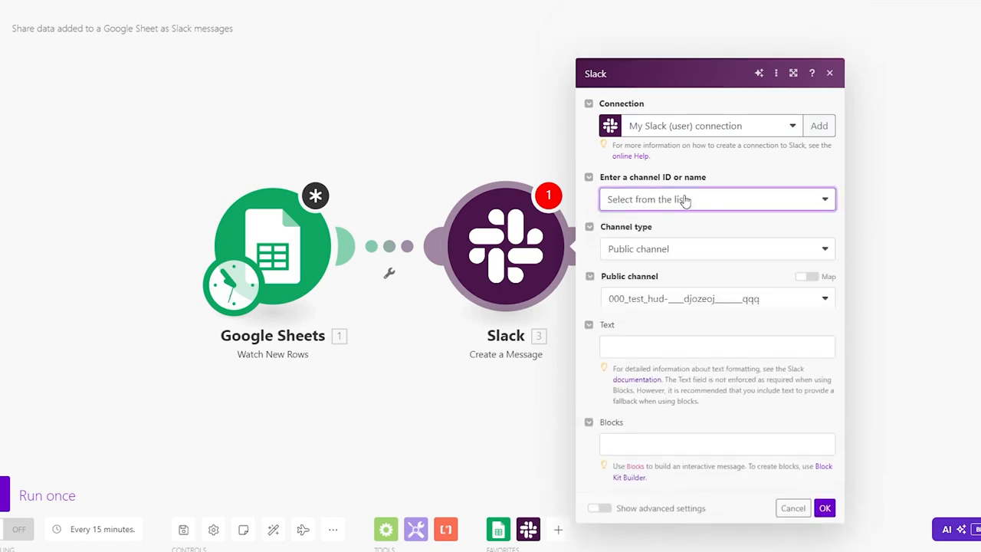
left_click(683, 213)
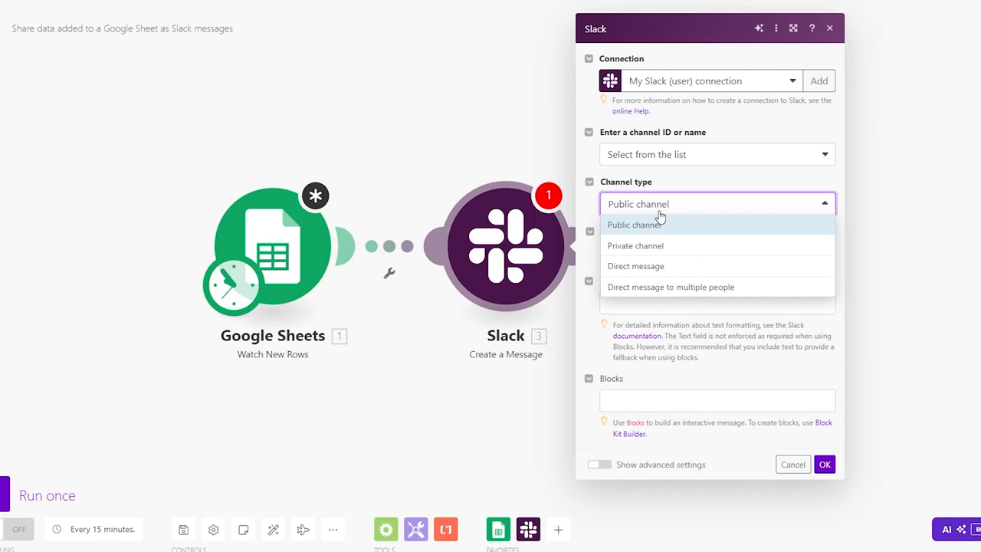
left_click(664, 225)
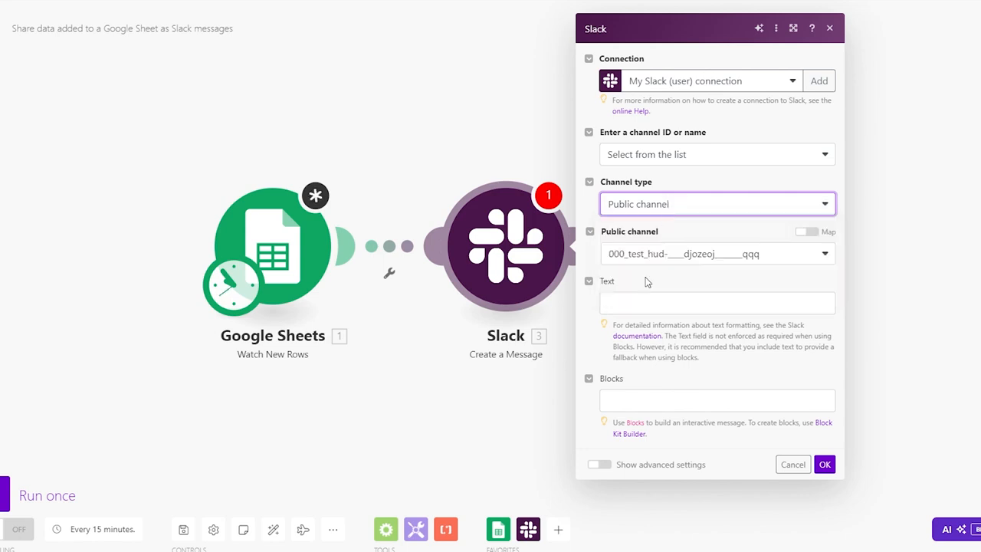
left_click(666, 255)
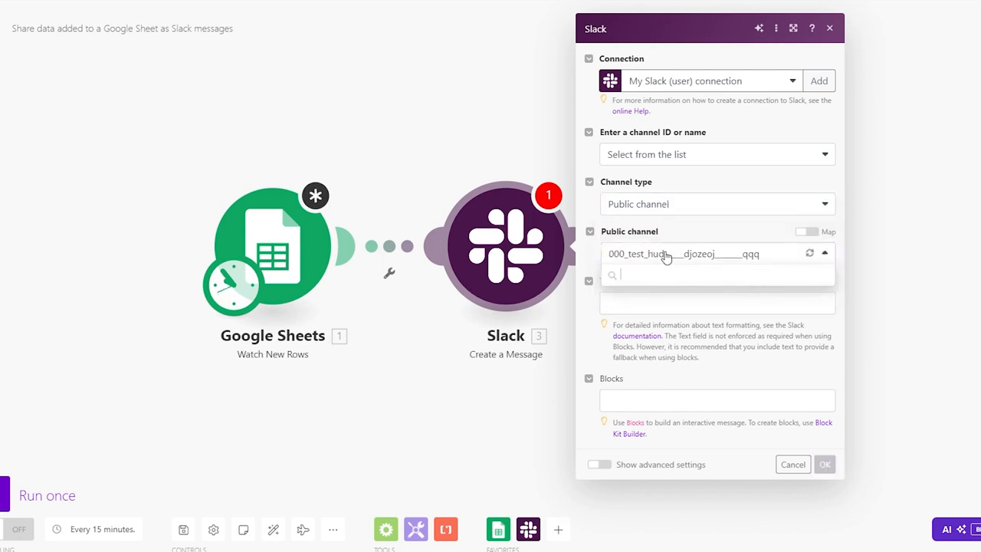
- Set the Slack message's channel type to Direct message and choose the workspace user as its recipient
left_click(679, 205)
left_click(654, 266)
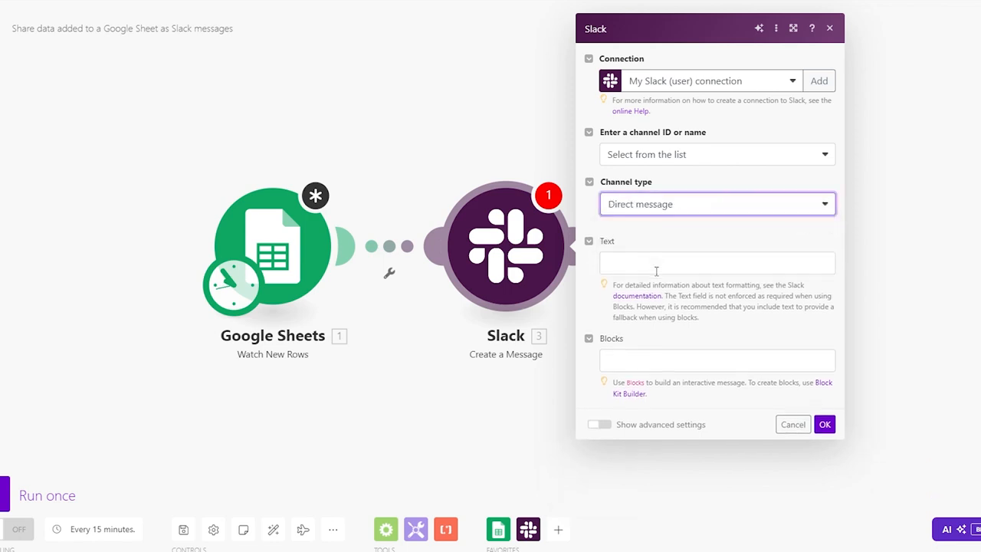
left_click(656, 262)
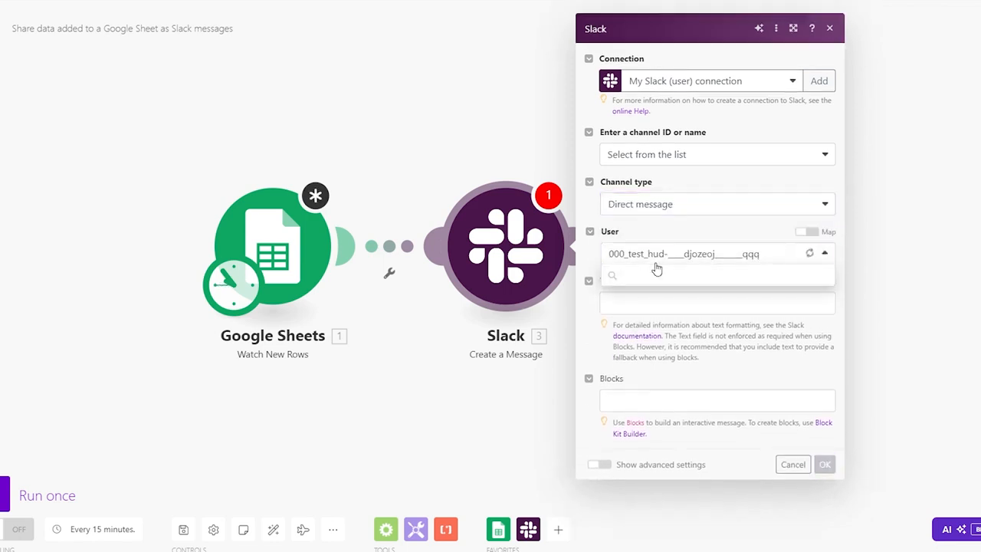
left_click(652, 294)
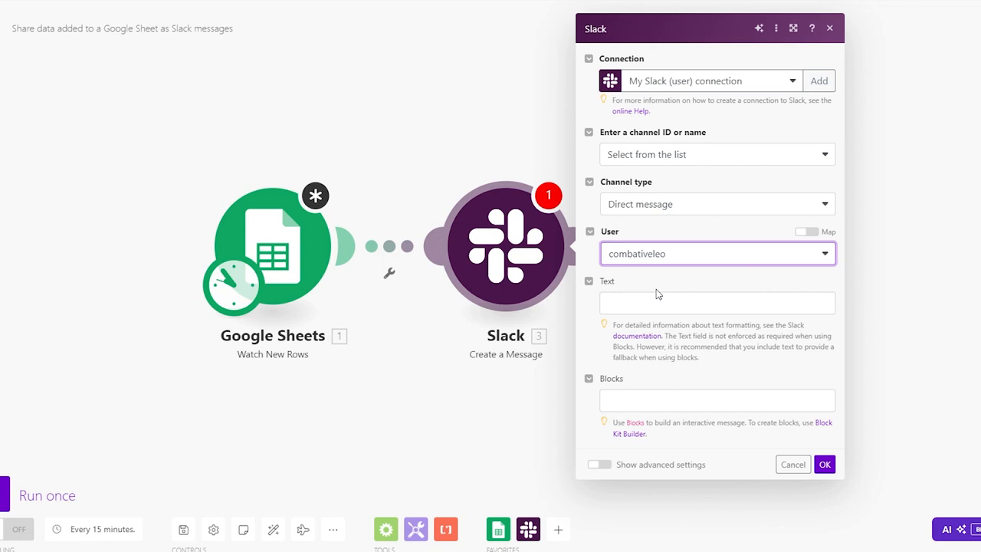
- Compose the Slack text "New Row was added" followed by the Spreadsheet ID and Row number items, leave Blocks empty, and save the module
left_click(654, 299)
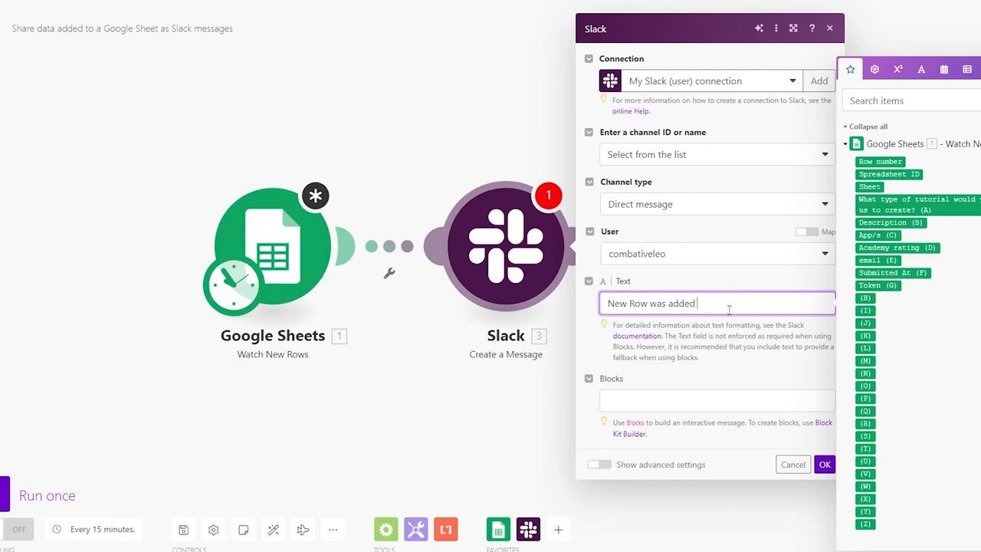
left_click(884, 175)
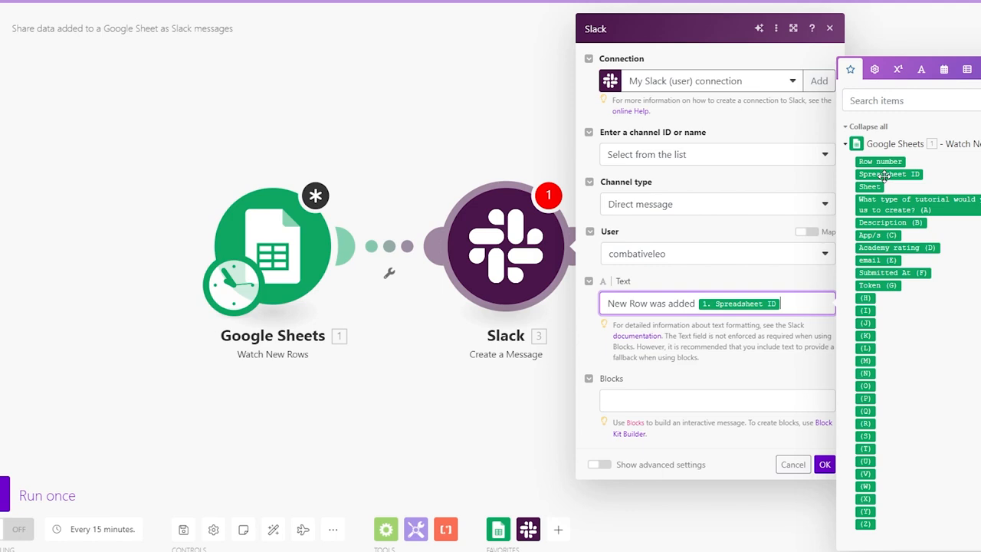
left_click(880, 162)
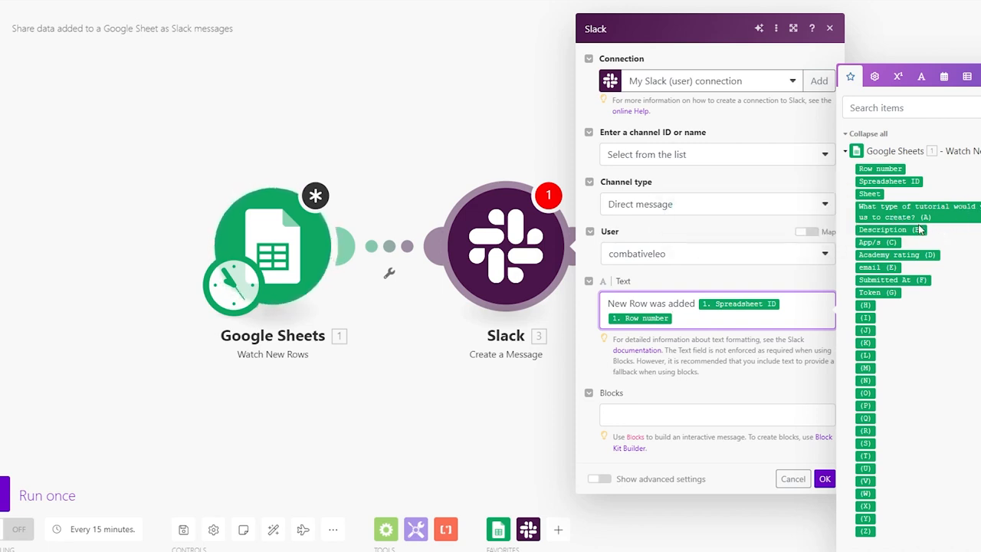
left_click(706, 393)
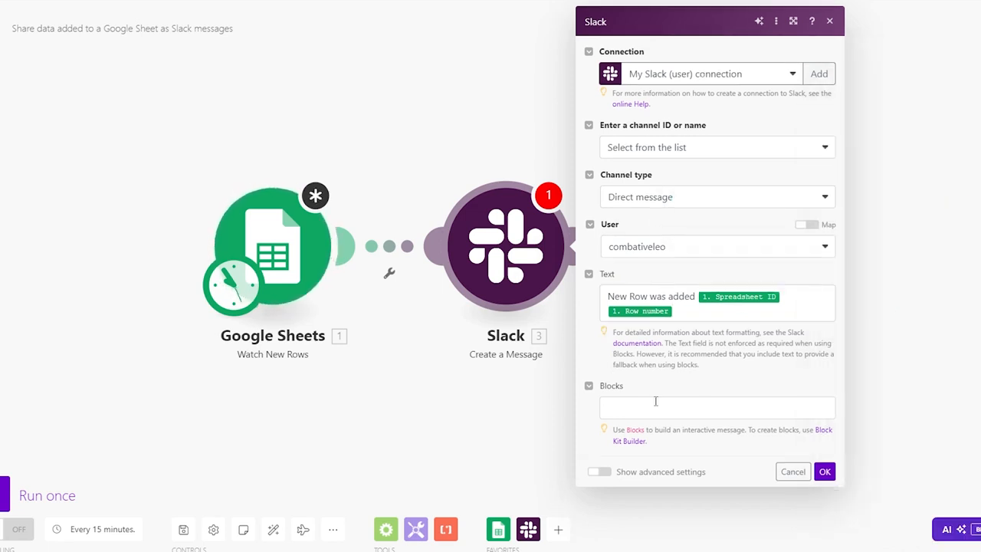
left_click(725, 406)
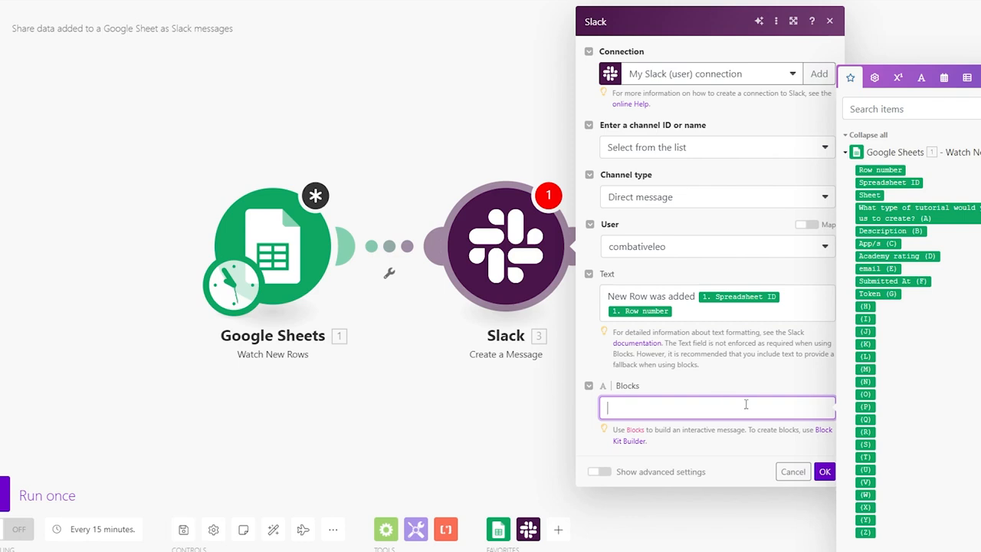
left_click(741, 390)
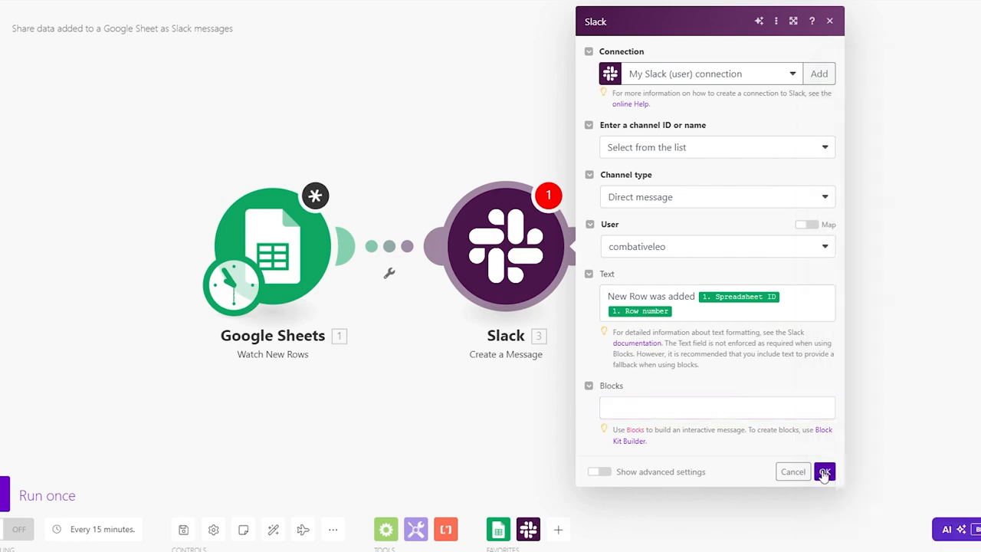
left_click(824, 473)
- Switch to Google Sheets and open the spreadsheet Sheet For Slack
scroll(603, 298, "down", 3)
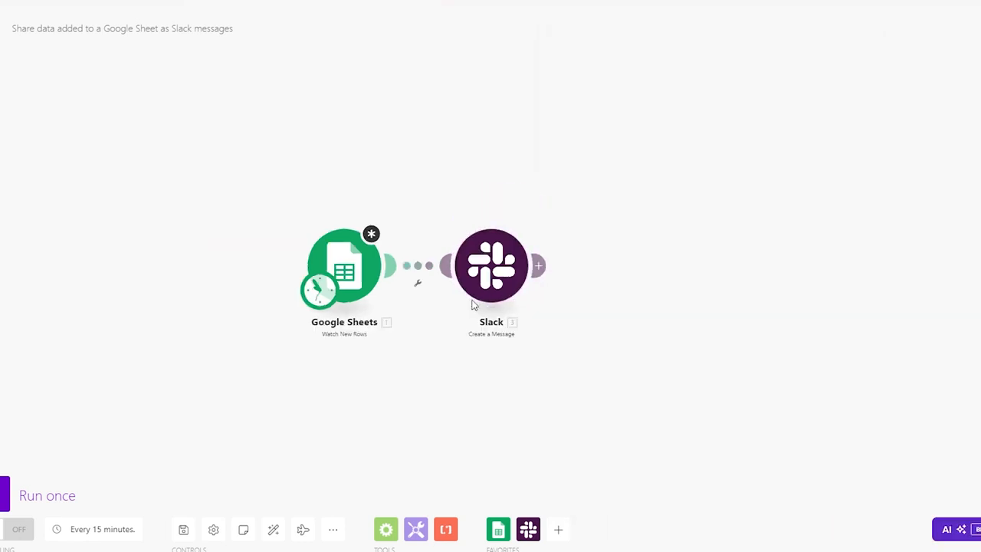
scroll(517, 368, "up", 3)
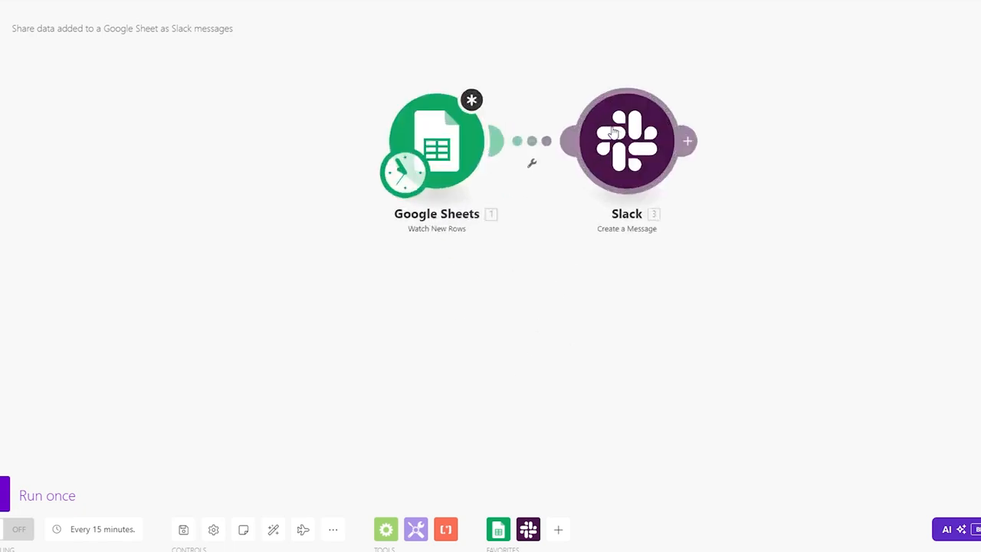
scroll(552, 59, "down", 3)
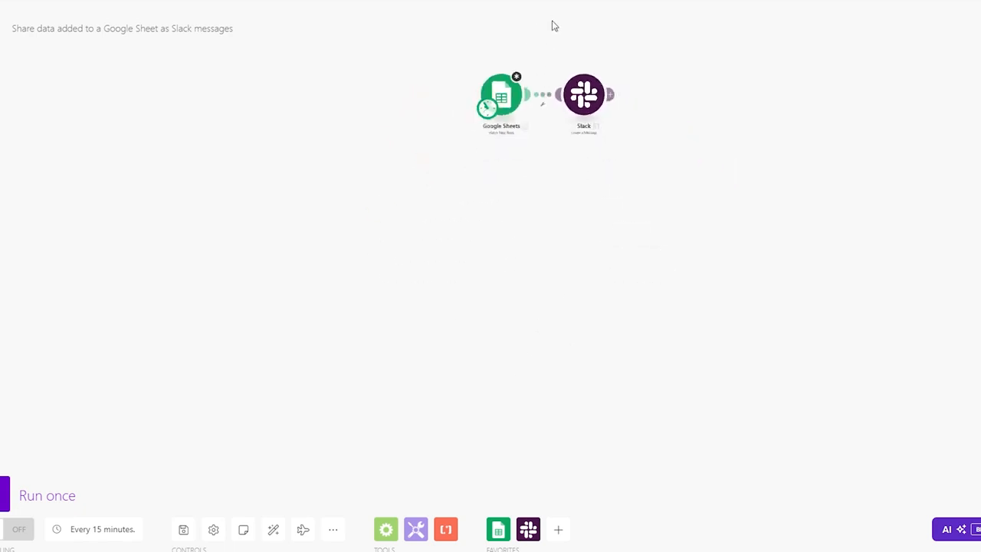
scroll(553, 15, "up", 3)
scroll(552, 10, "up", 2)
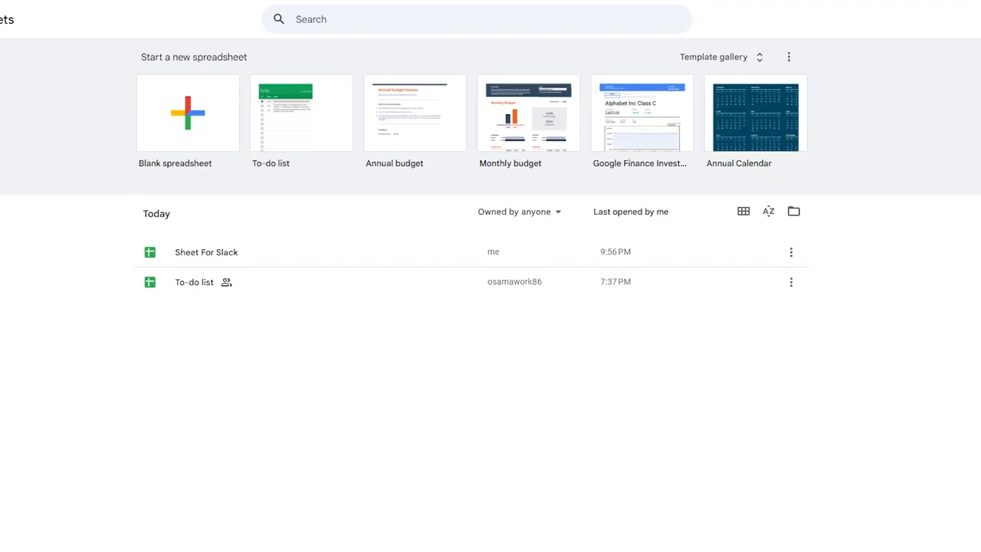
left_click(265, 252)
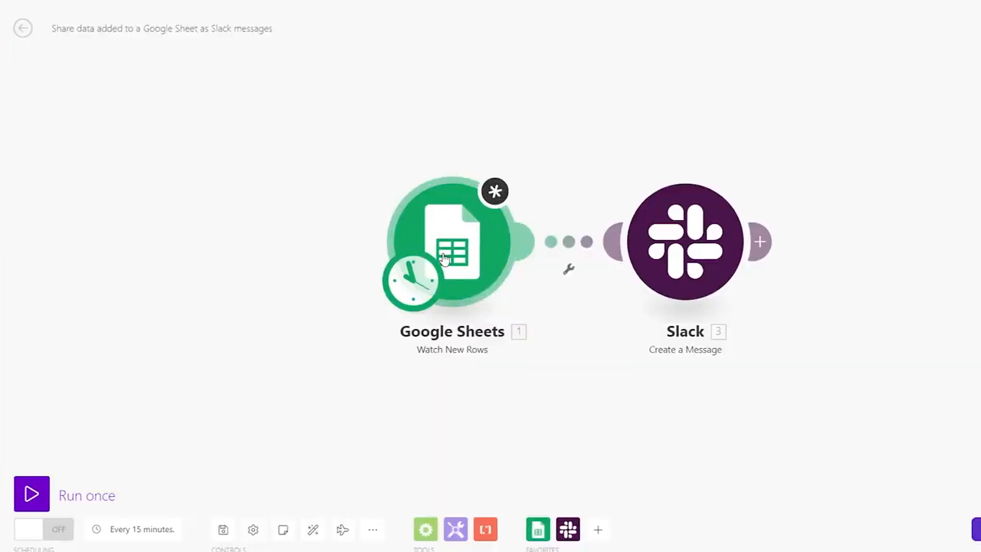
- Return to Make and reselect Shhet For Slack from the root folder as the Google Sheets module's spreadsheet
left_click(381, 250)
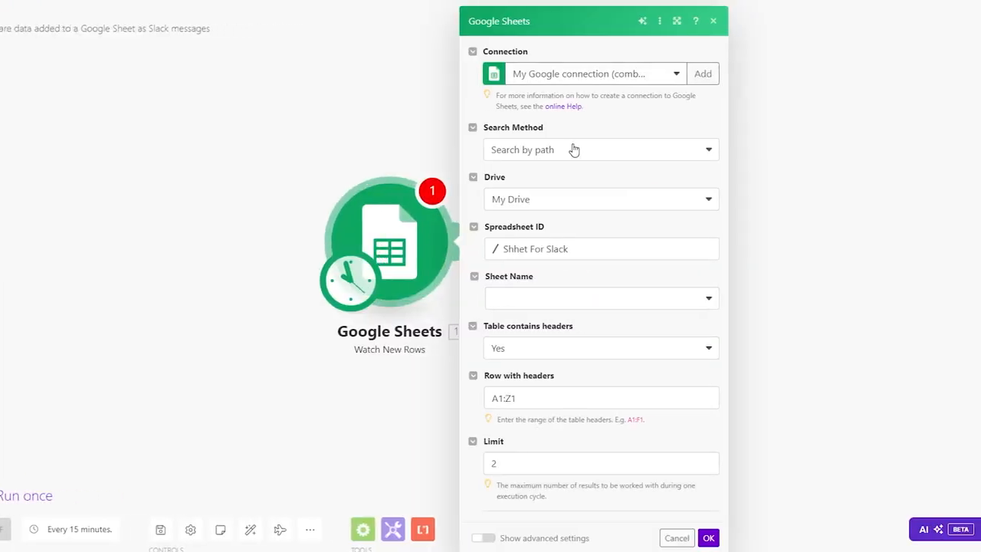
left_click(560, 253)
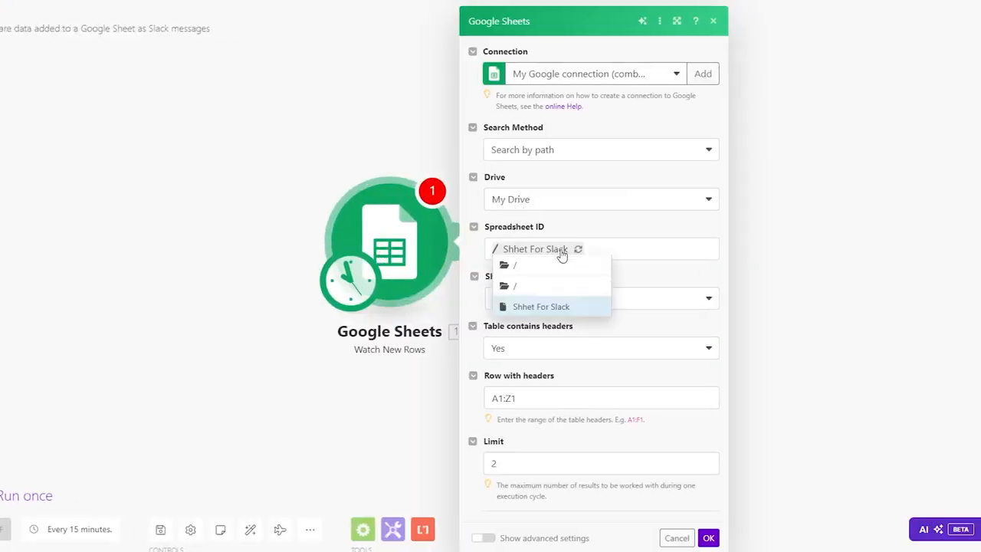
left_click(517, 304)
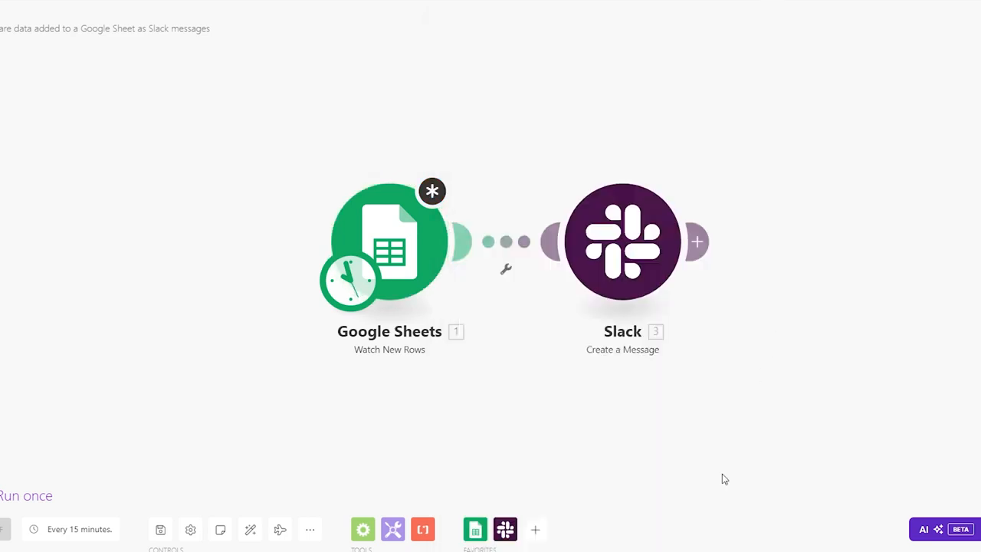
left_click(588, 253)
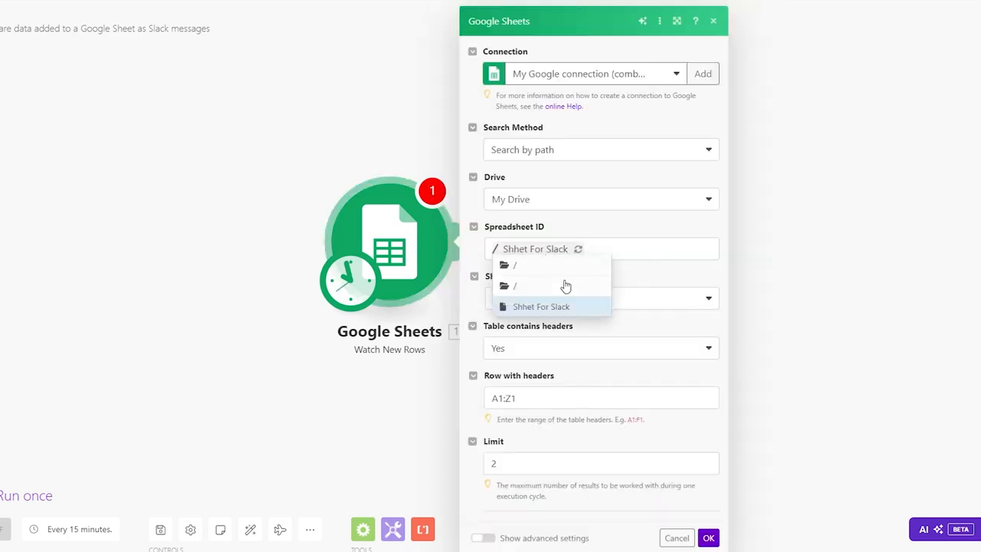
left_click(566, 285)
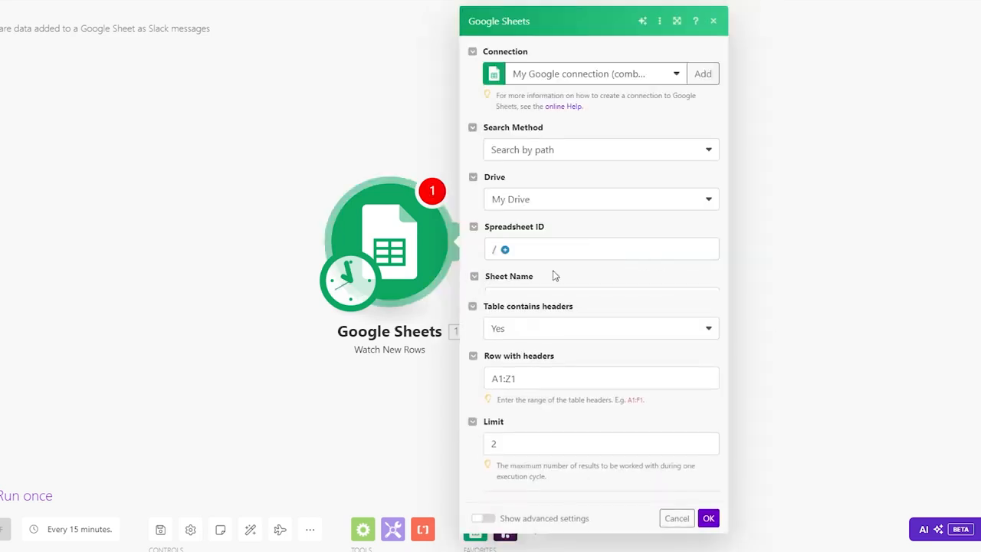
left_click(508, 252)
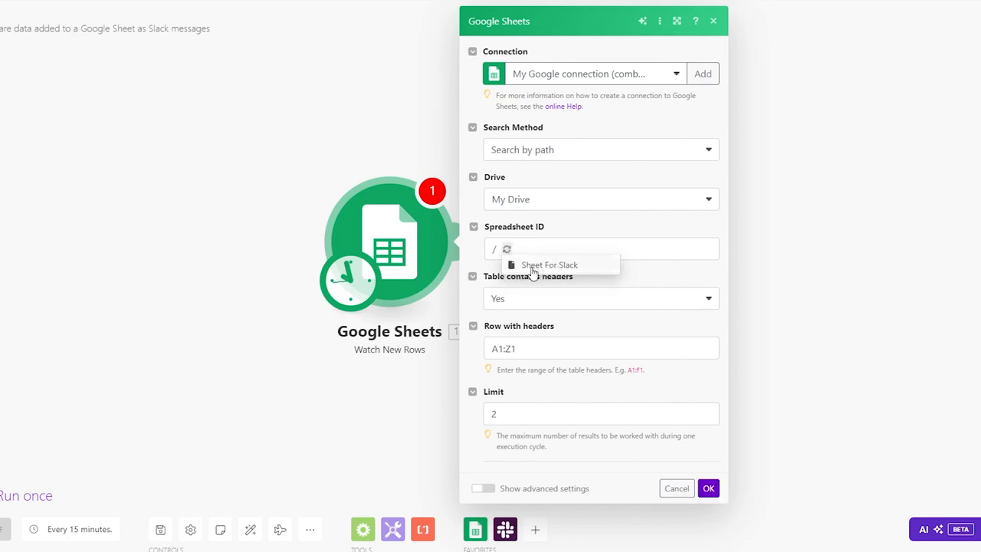
left_click(531, 270)
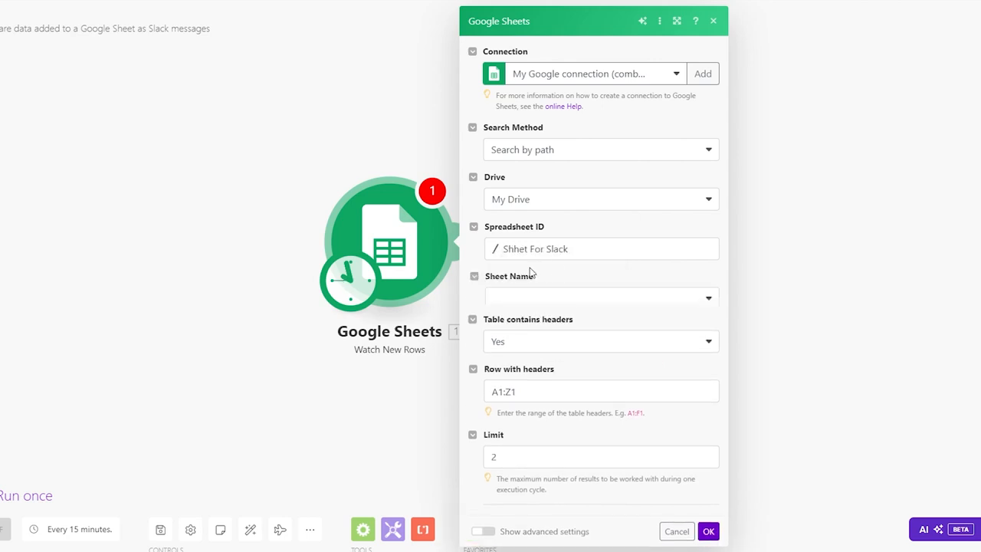
- Choose Sheet1 as the sheet, keep the header row A1:Z1 and limit 2, and save the Google Sheets module
left_click(499, 306)
left_click(526, 322)
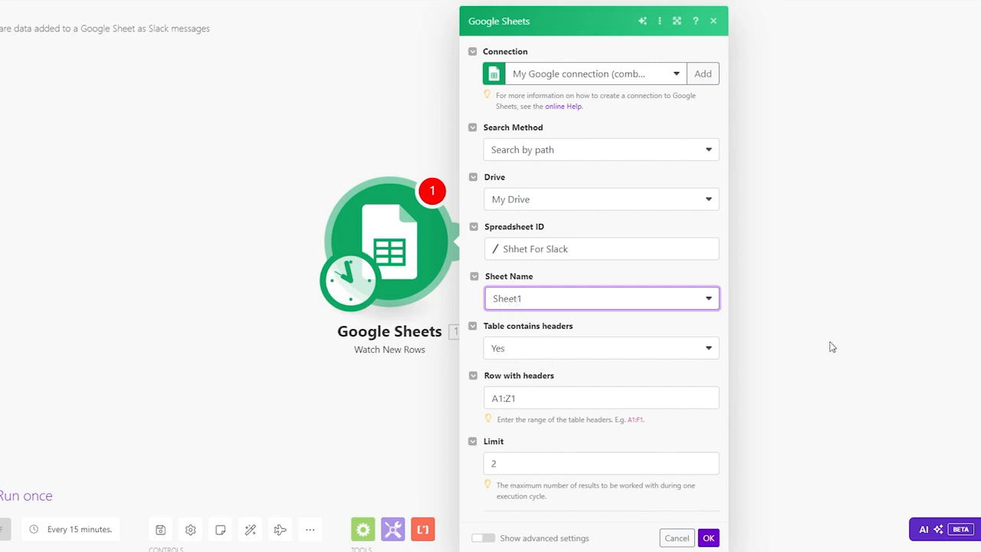
left_click(552, 398)
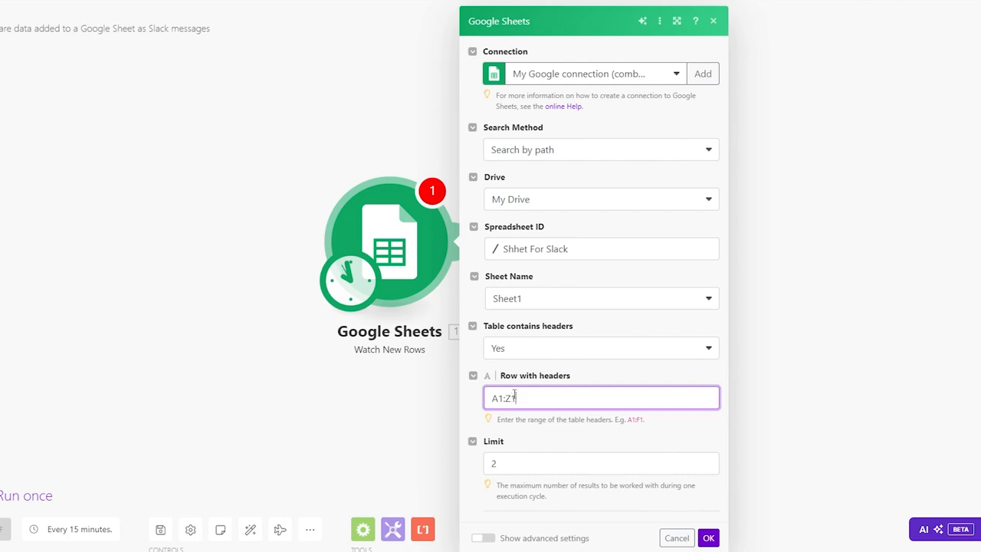
left_click(512, 460)
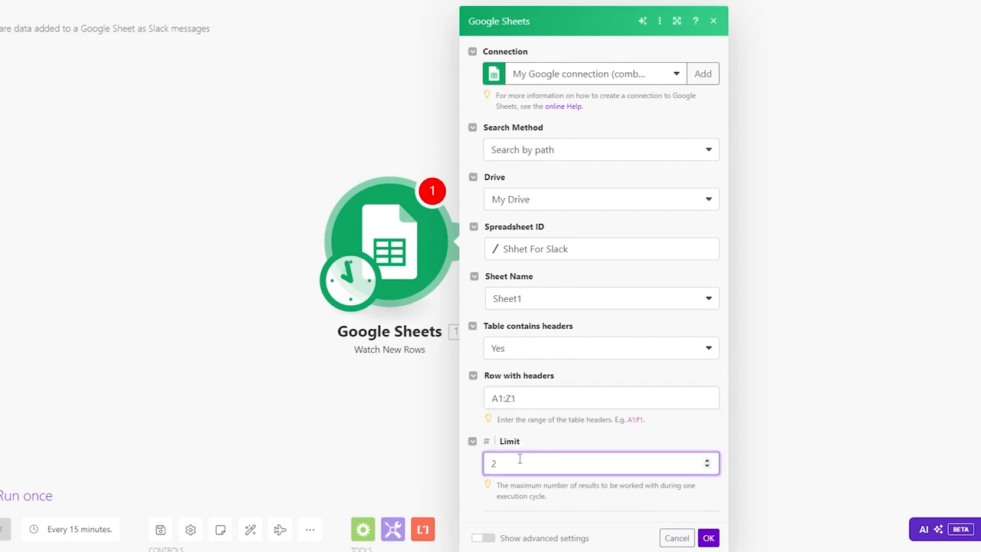
left_click(532, 496)
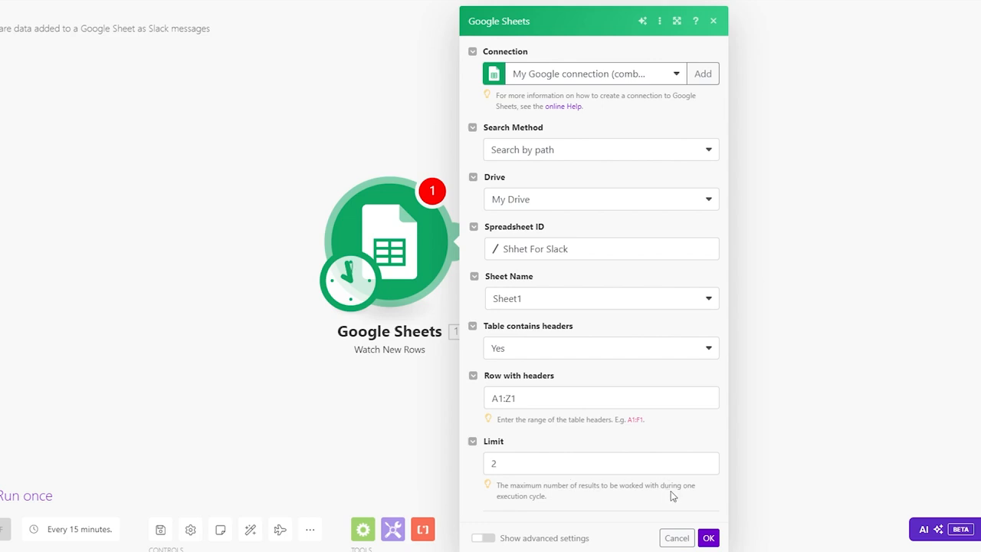
left_click(706, 537)
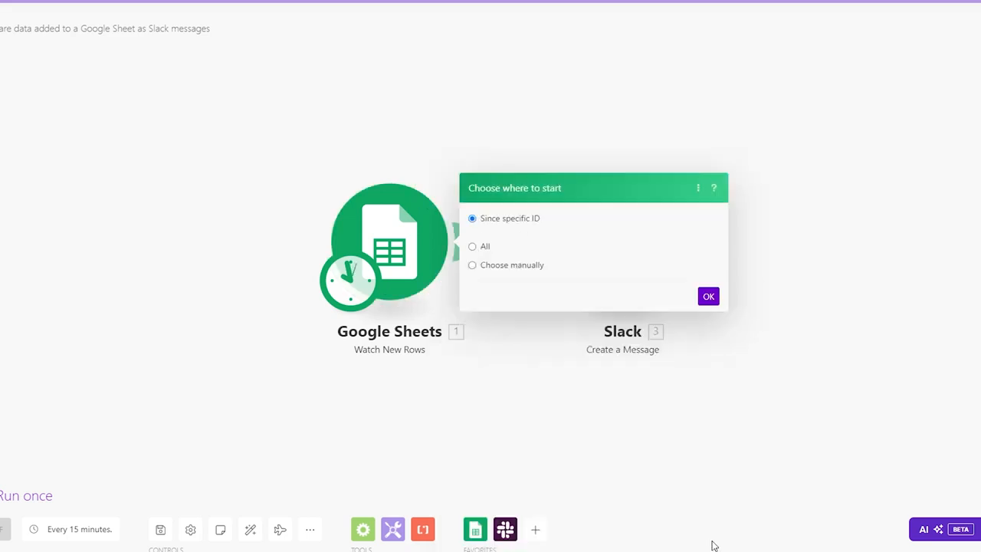
- Choose the starting point manually, selecting row 5 (P3, Completed) as where the Google Sheets trigger starts
left_click(490, 244)
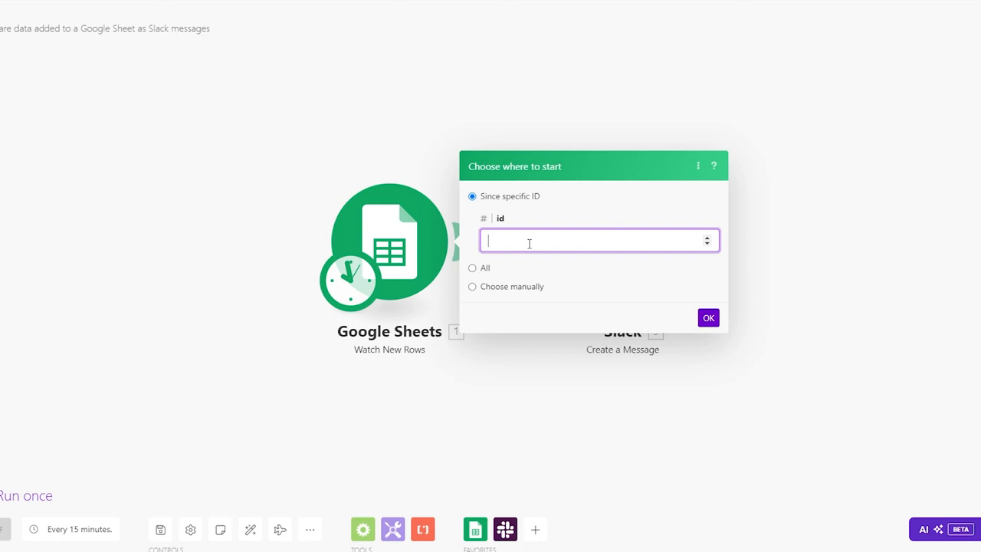
left_click(507, 287)
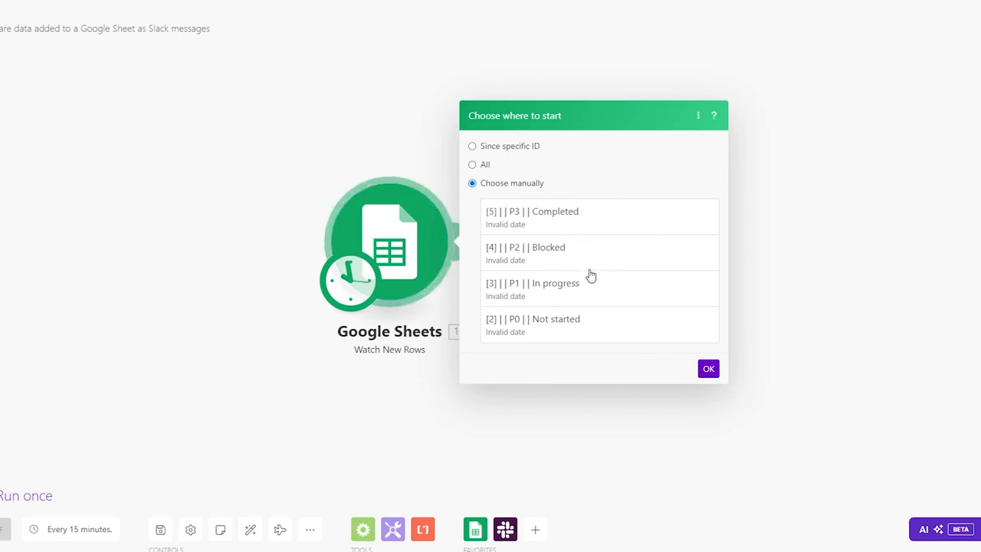
left_click(602, 220)
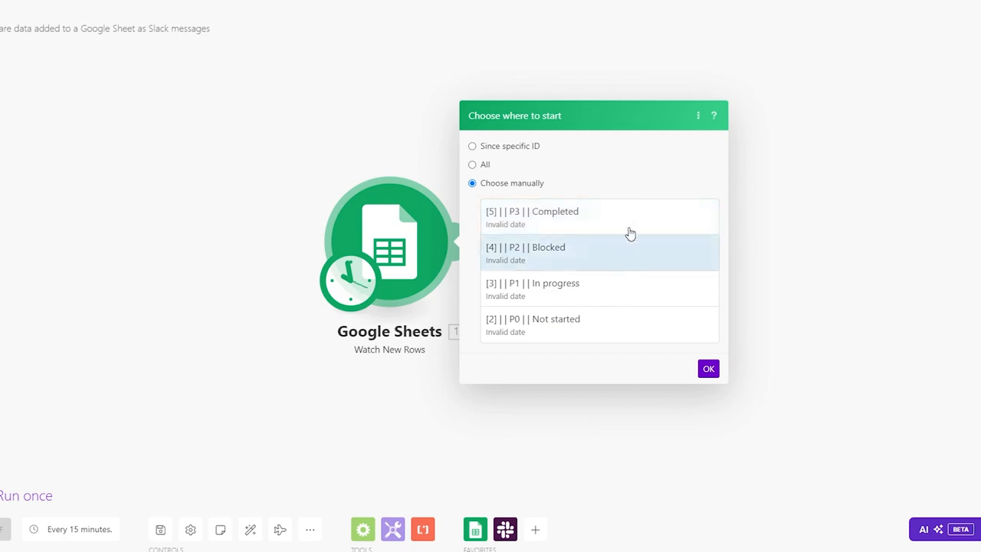
left_click(708, 370)
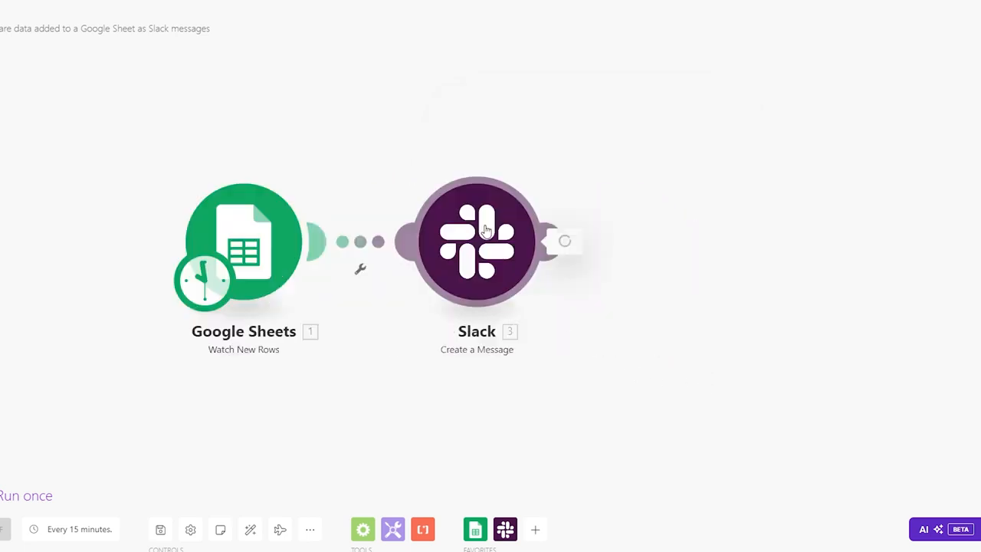
- Review the Slack module's message text, save the module, and run the scenario once
left_click(485, 230)
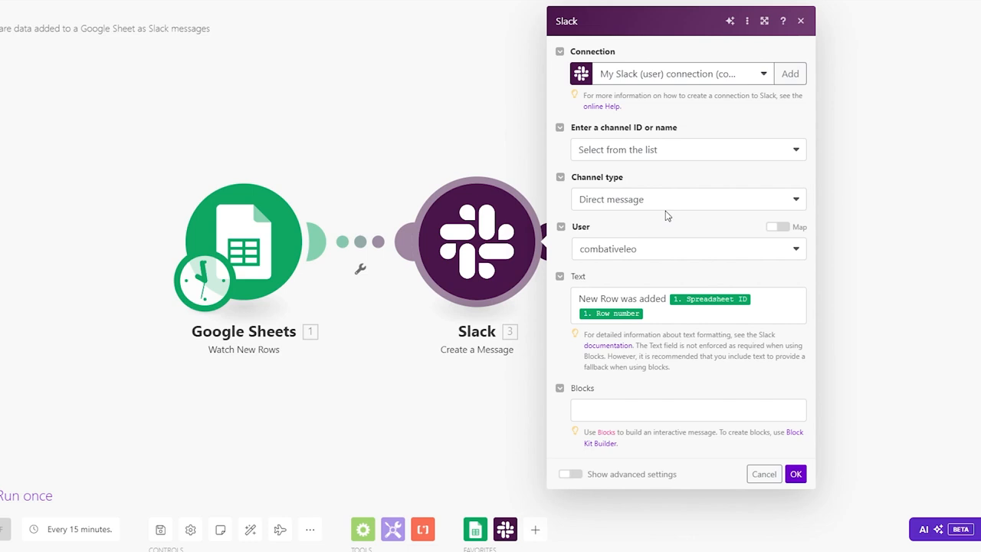
left_click(614, 299)
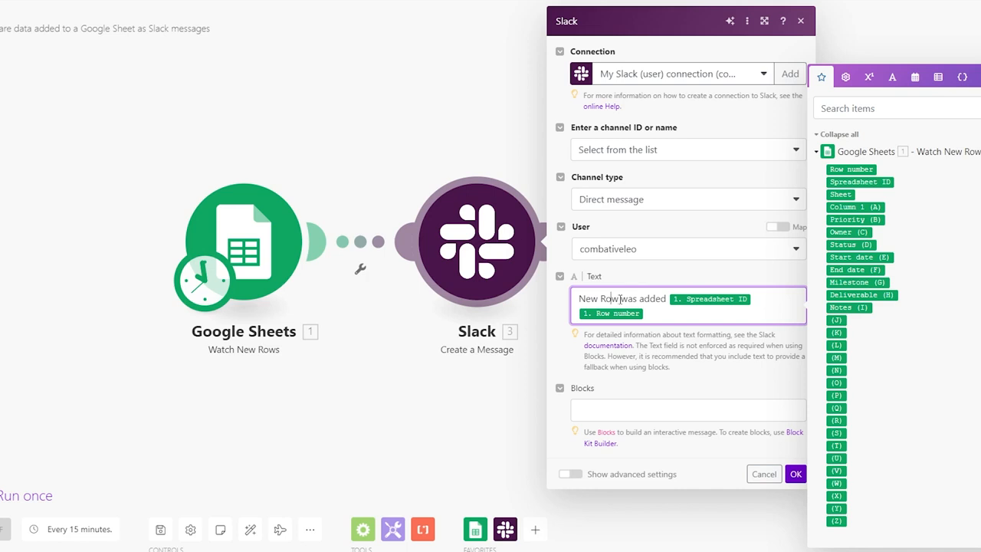
left_click(635, 389)
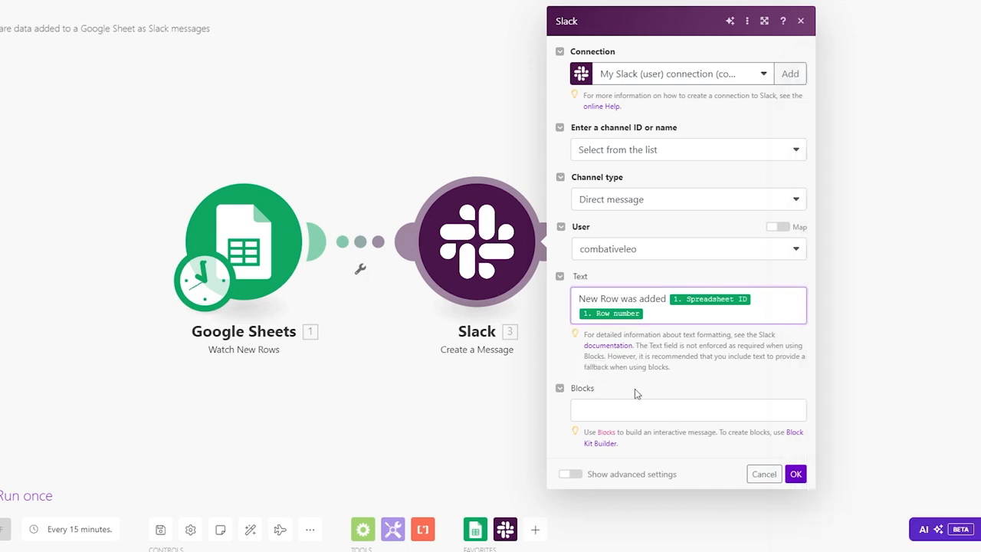
left_click(796, 475)
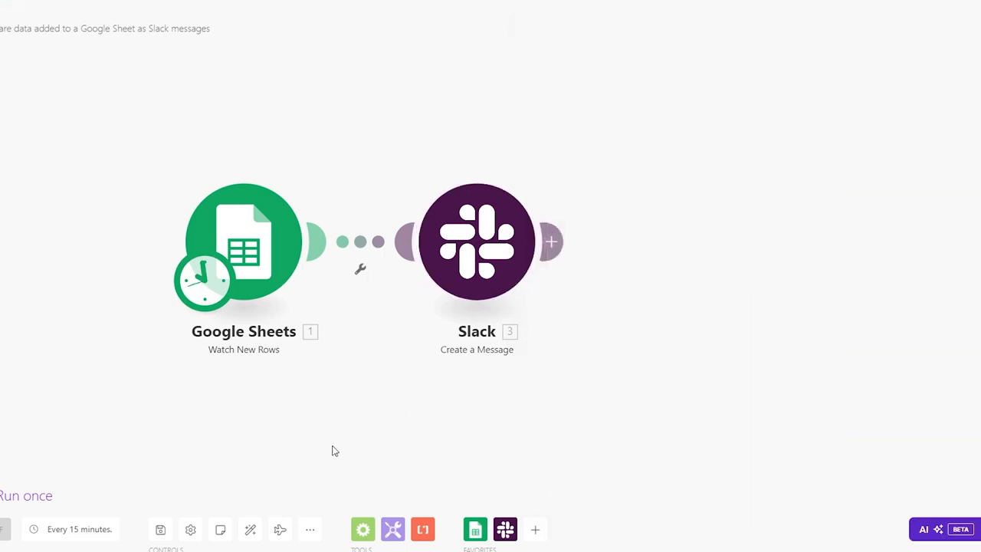
left_click(14, 501)
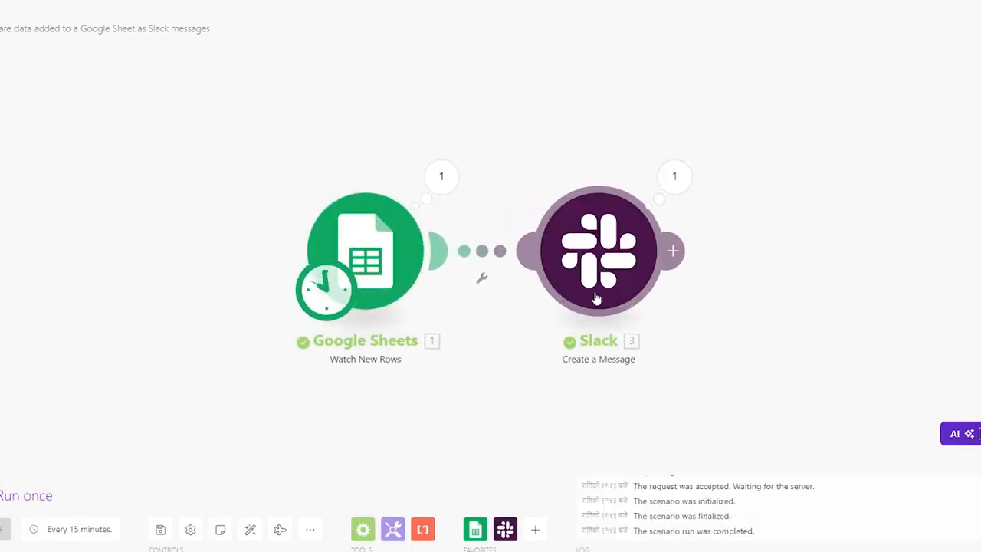
- Switch to Google Sheets and set the Status of the first P2, P1 and P0 rows to Completed
scroll(663, 516, "up", 1)
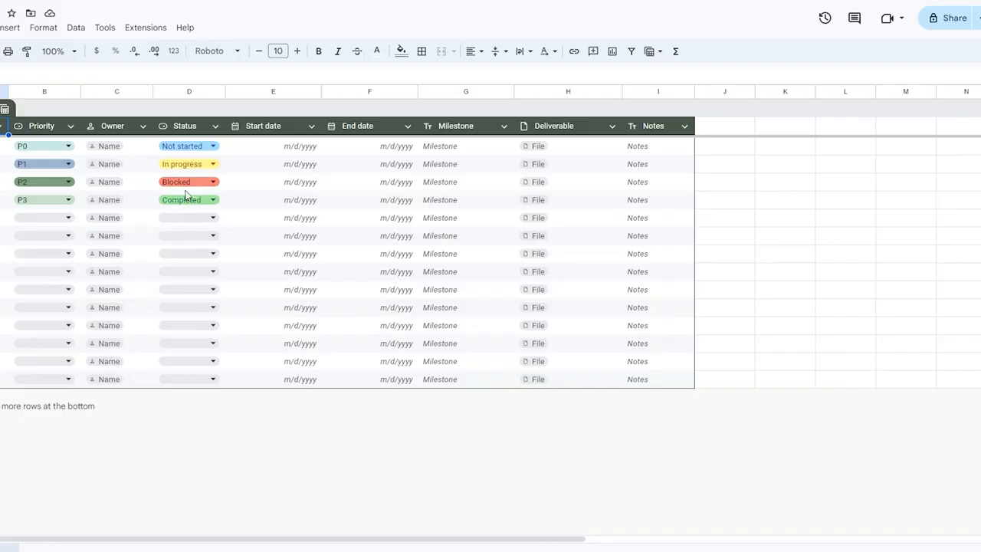
left_click(185, 188)
left_click(189, 258)
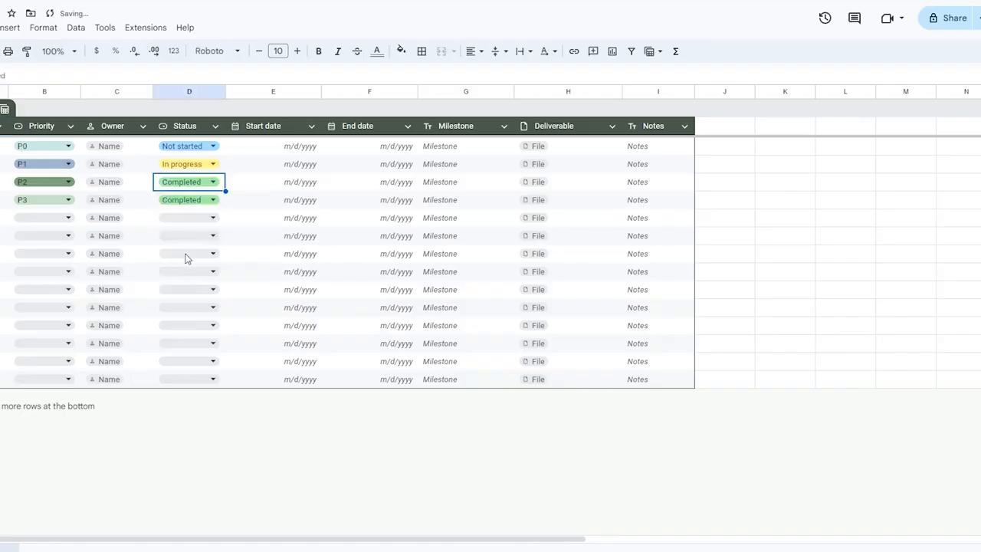
left_click(199, 163)
left_click(195, 240)
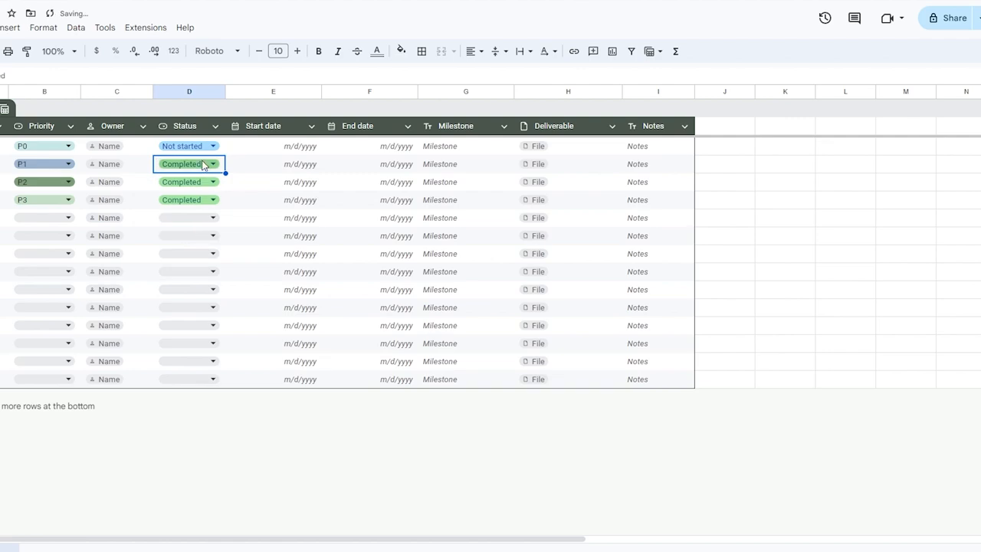
left_click(201, 146)
left_click(190, 223)
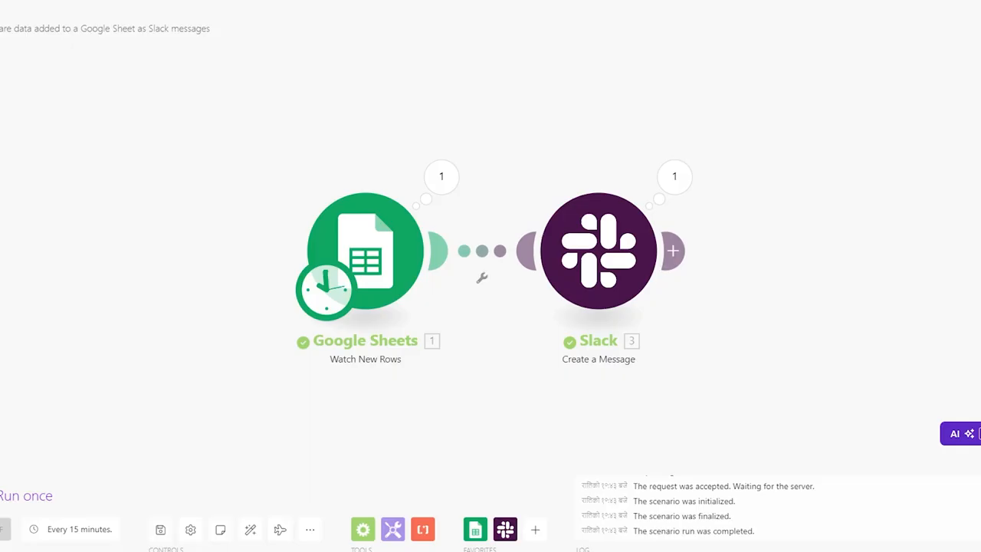
- Rerun the scenario in Make and examine the delivered message in Slack's self direct-message conversation
left_click(2, 492)
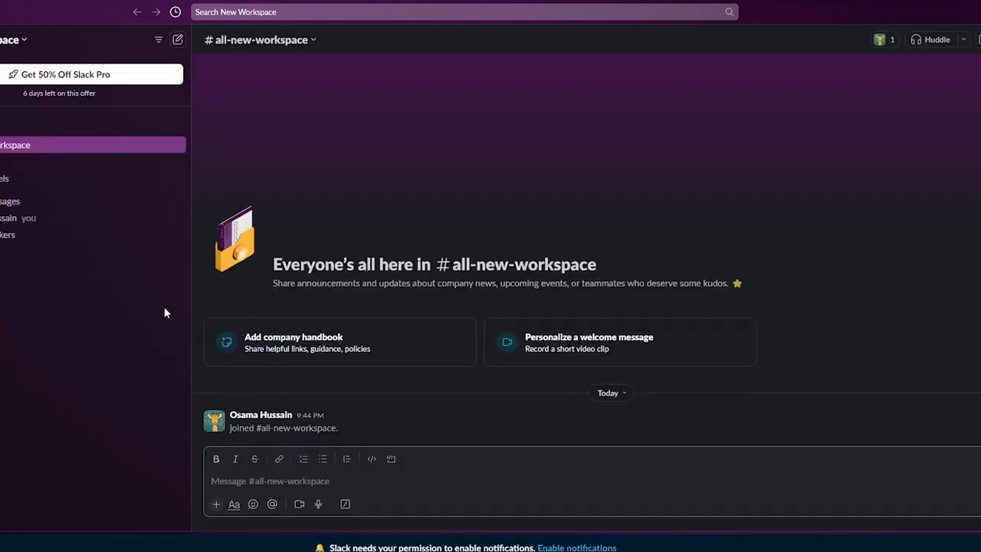
left_click(25, 222)
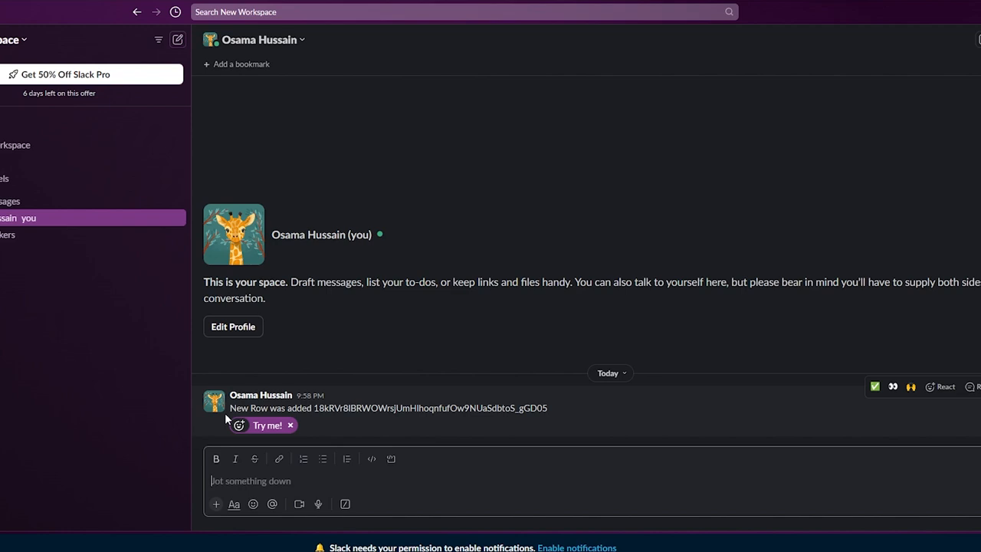
left_click_drag(314, 407, 553, 404)
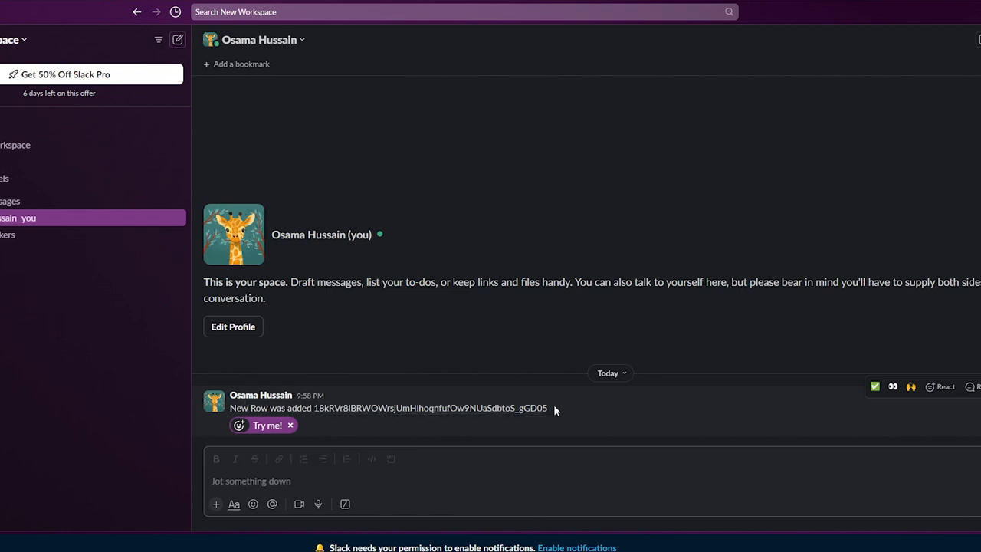
double_click(362, 407)
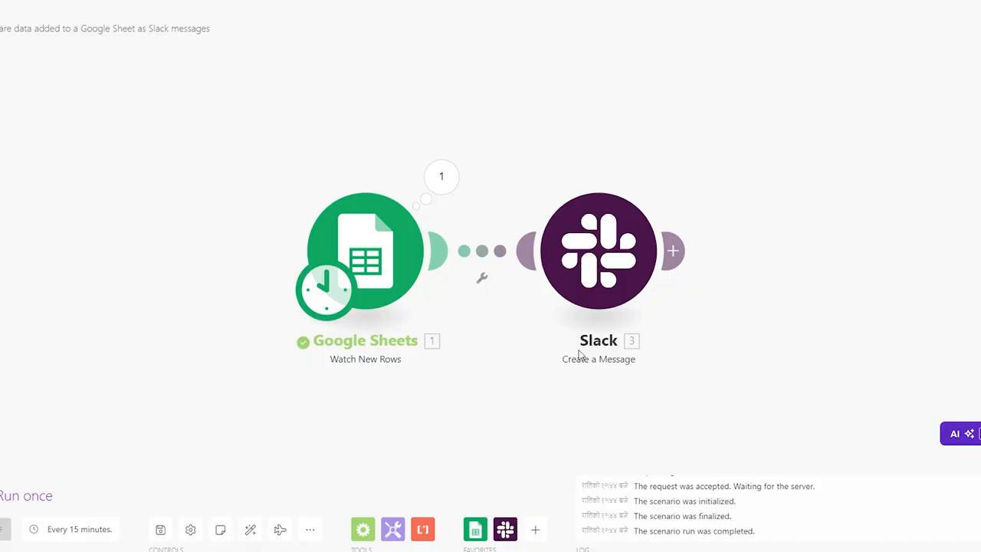
- Reopen Make's Slack module and replace the Spreadsheet ID and Row number items in its text with Status (D)
left_click(621, 258)
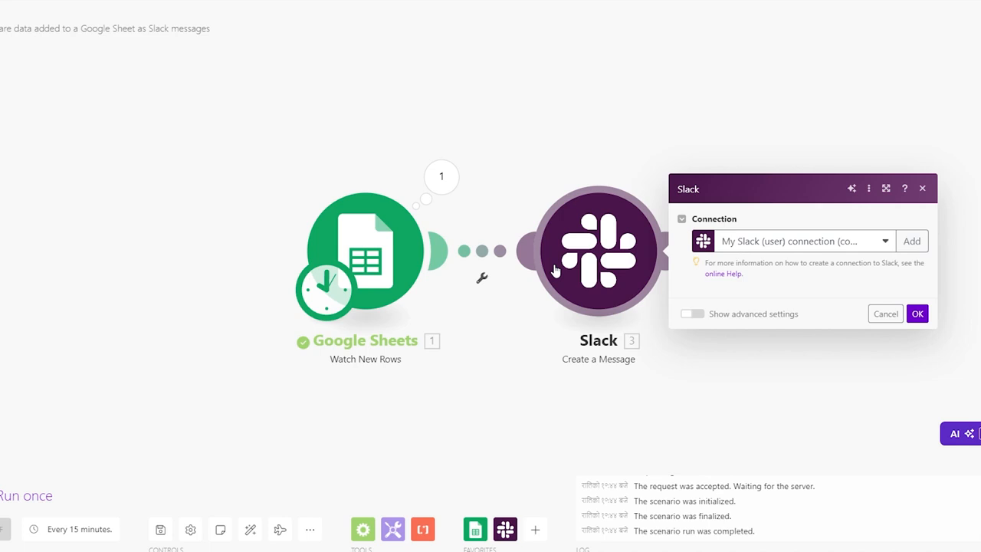
left_click(719, 325)
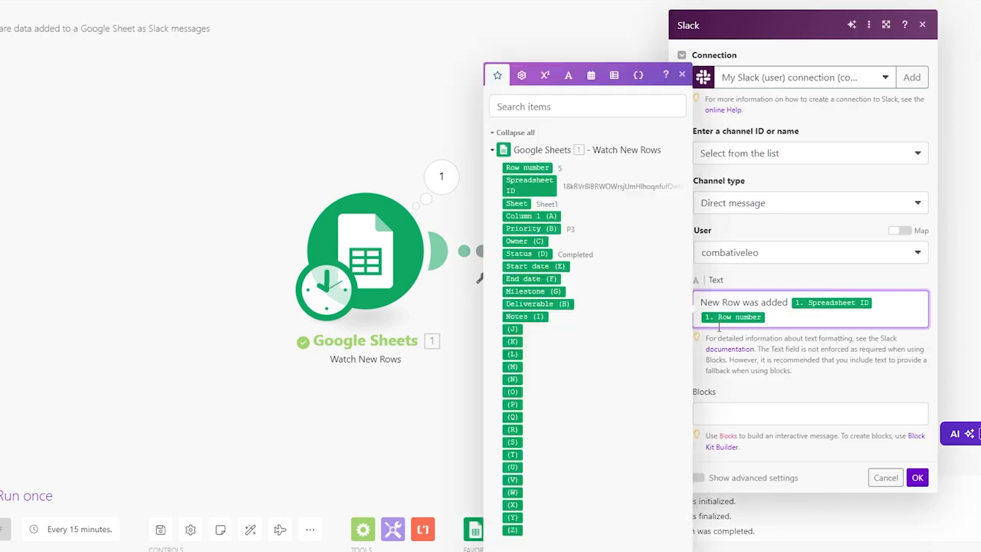
key("BackSpace")
key("BackSpace")
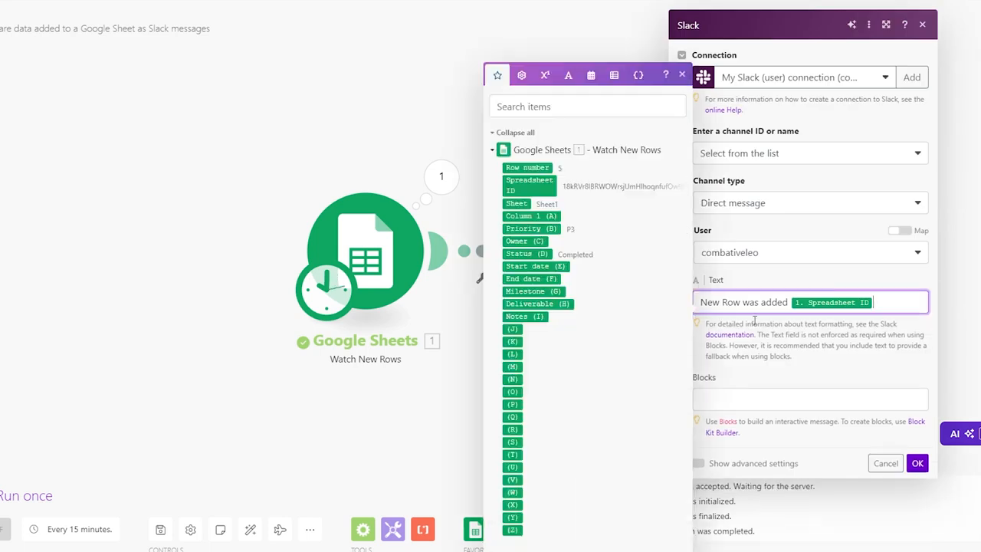
left_click(528, 246)
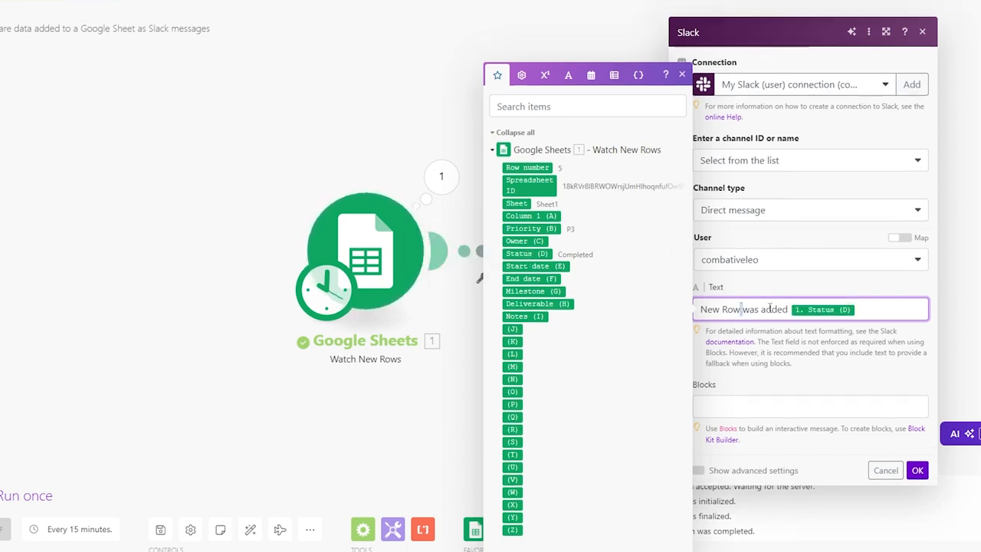
- Replace the wording before the Status item with "A new task was completed" and save the Slack module
left_click_drag(790, 308, 715, 307)
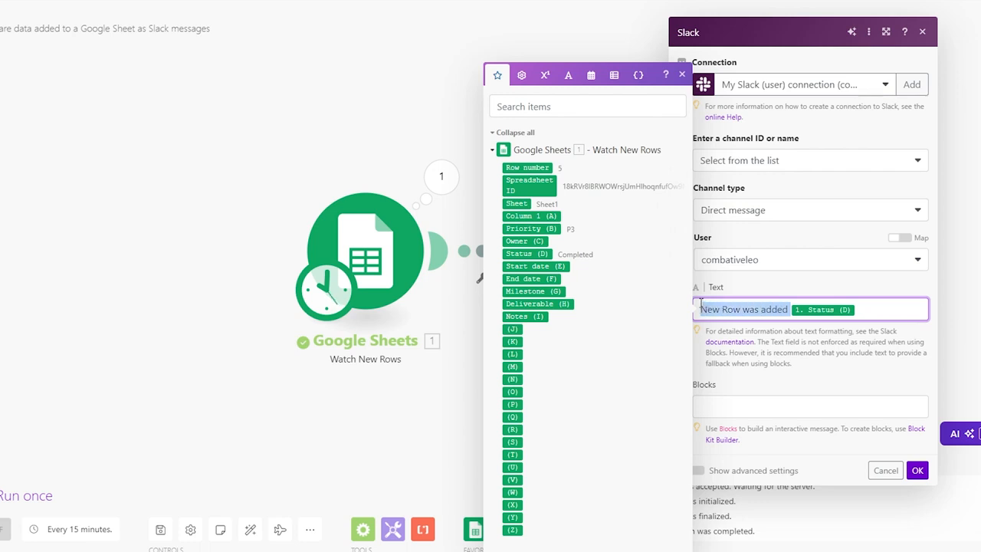
type("A new ta")
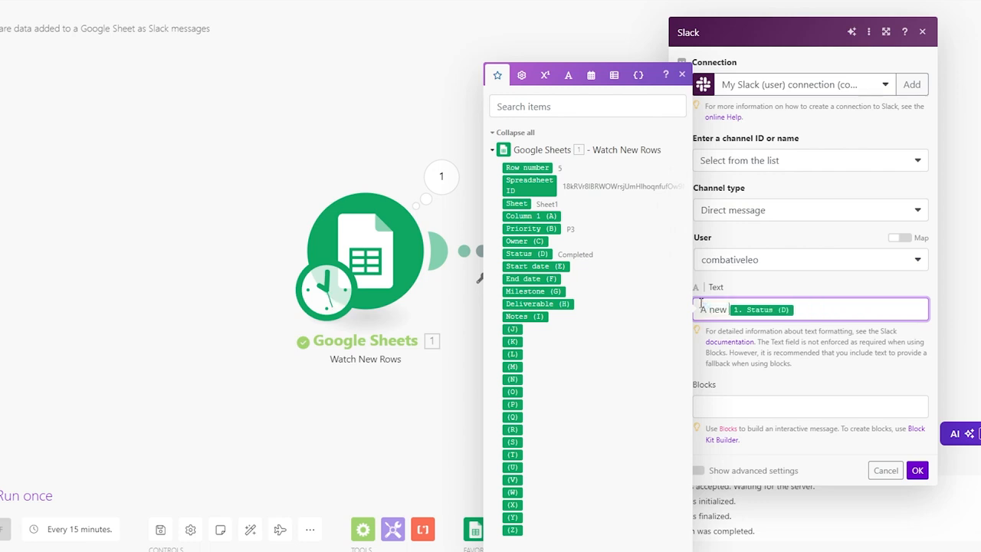
type("sk was compl")
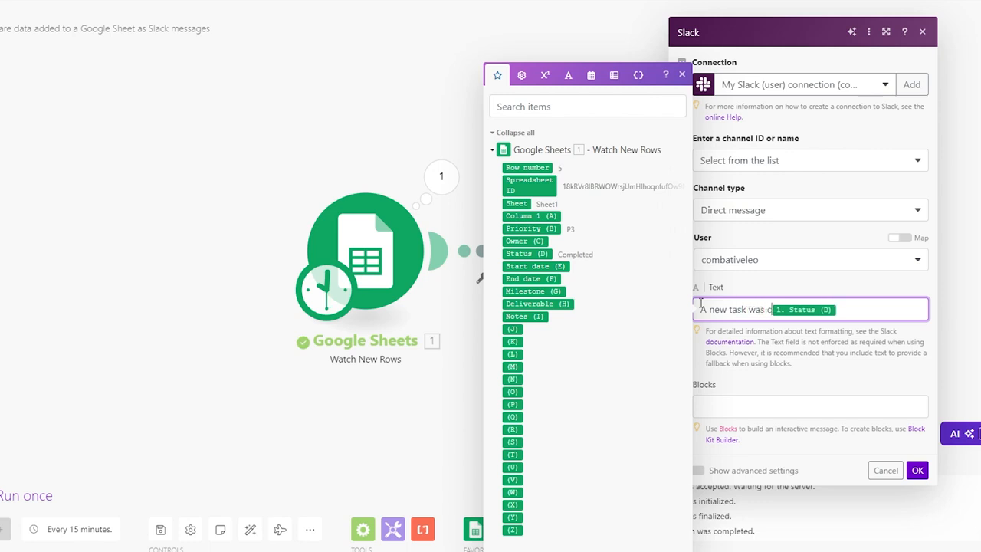
type("eted")
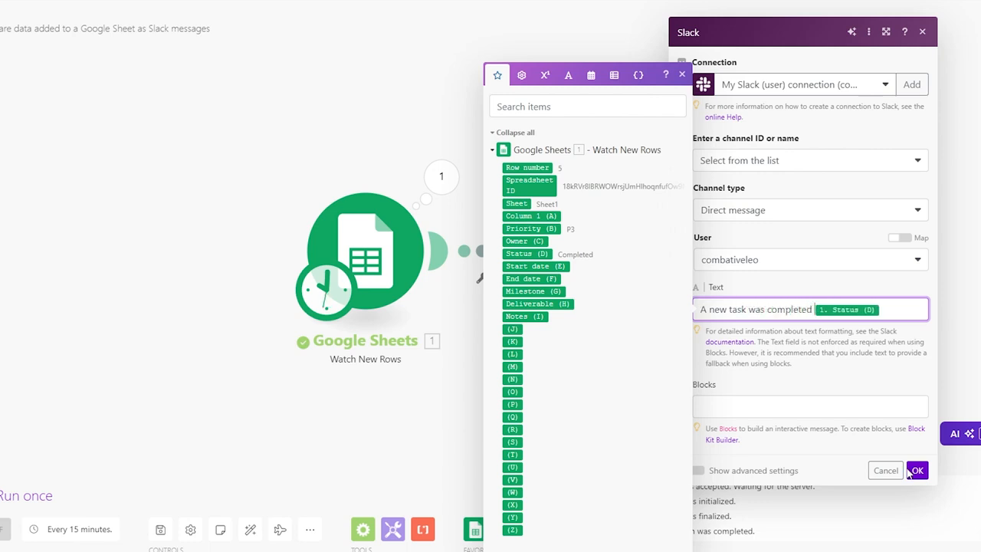
left_click(917, 470)
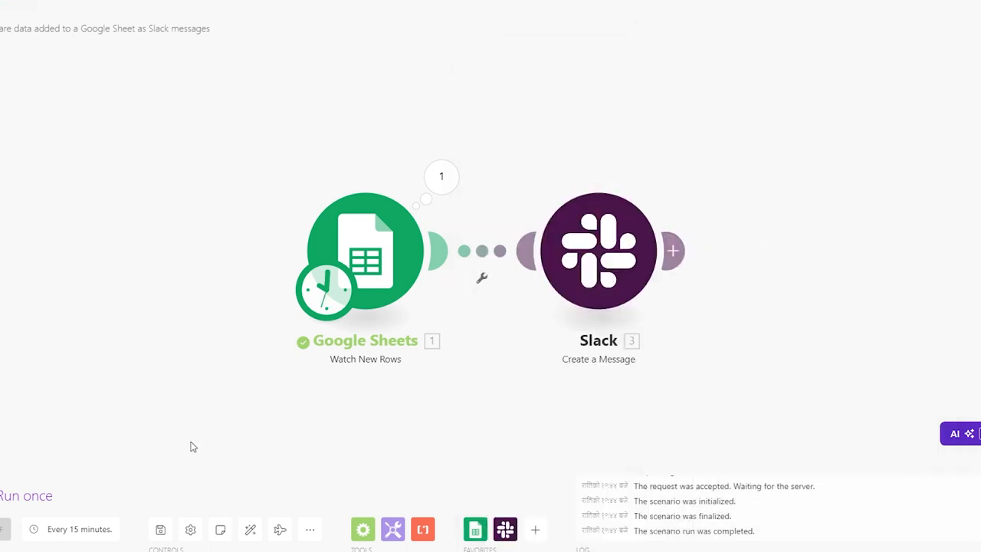
- Run the updated scenario once, check the new direct messages in Slack, and return to Make
left_click(3, 513)
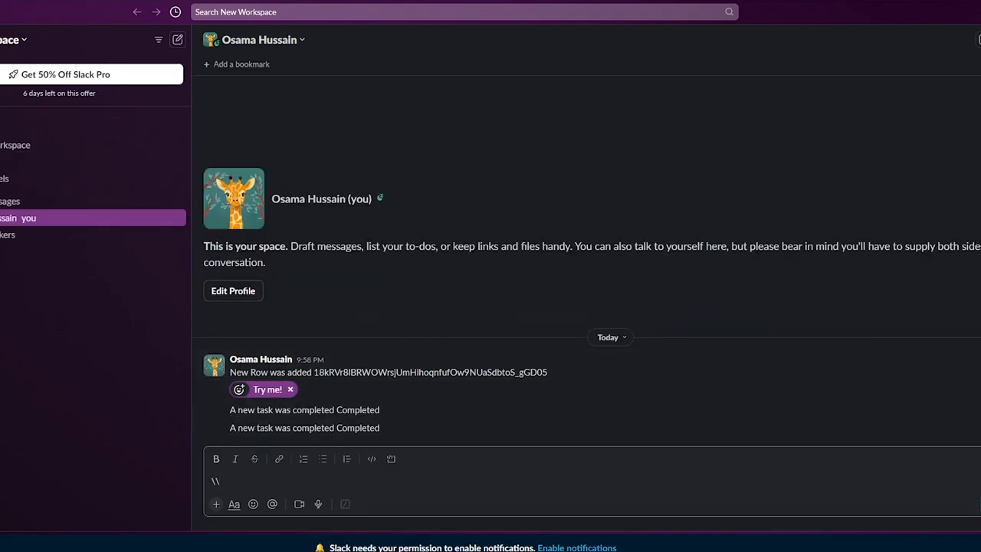
left_click(326, 1)
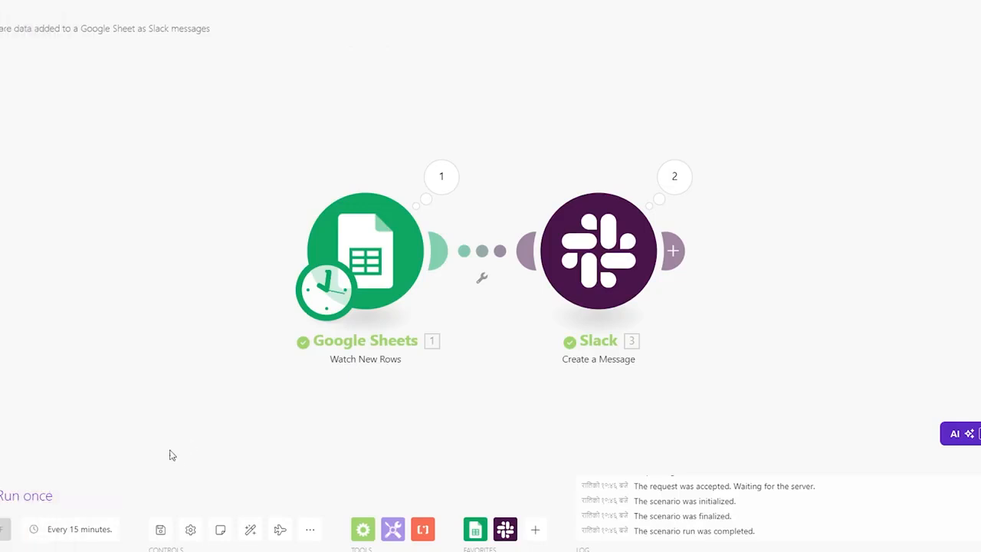
- Open the scenario's schedule setting and review how often the scenario runs
left_click(79, 529)
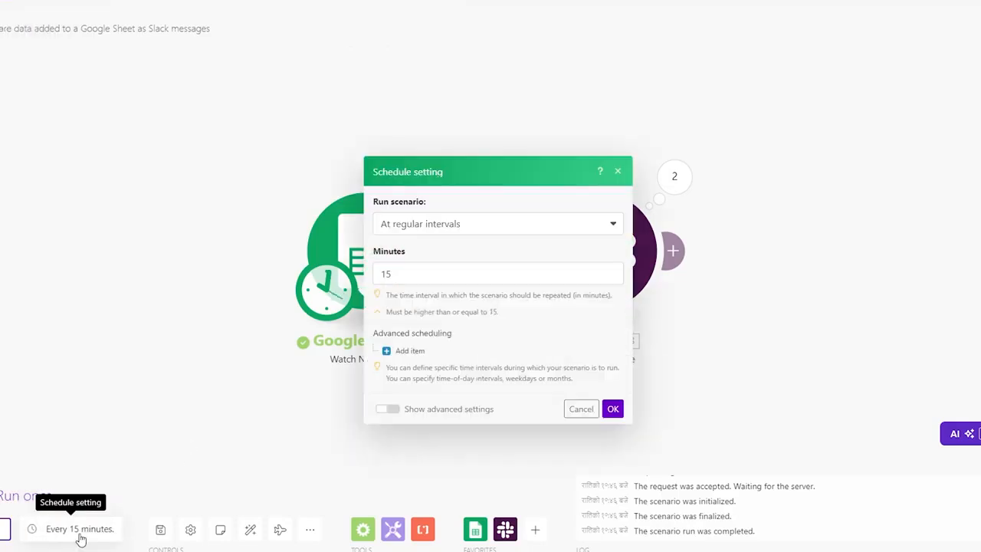
left_click(458, 227)
left_click(458, 228)
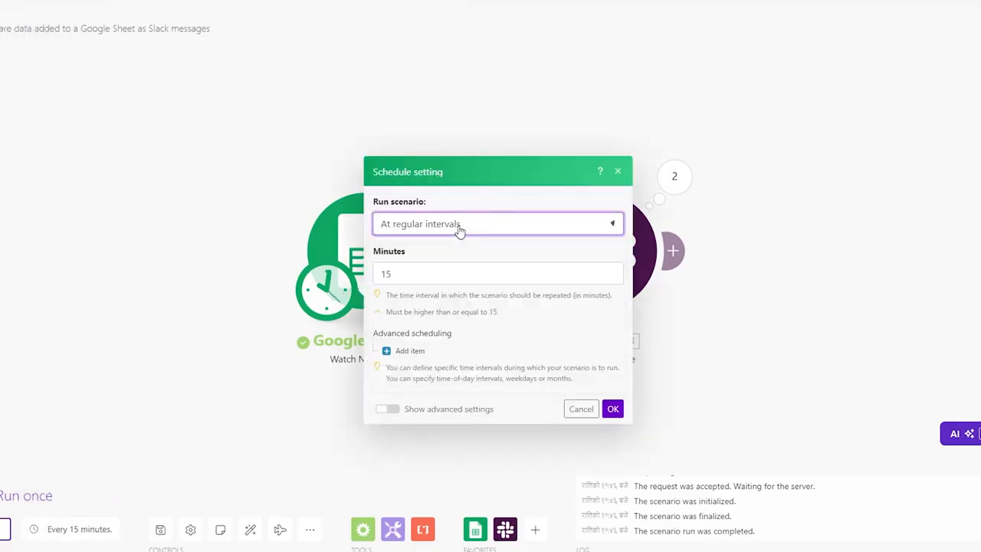
left_click(218, 433)
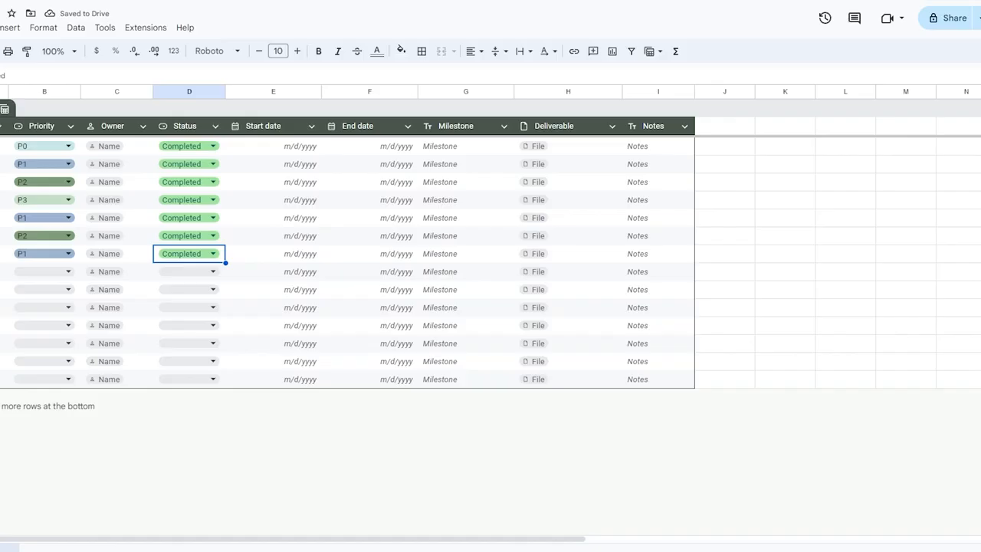
- Switch to Google Sheets and fill the seven empty Priority cells, going down, with P1, P2, P2, P0, P2, P2 and P1
left_click(90, 271)
left_click(85, 314)
left_click(93, 291)
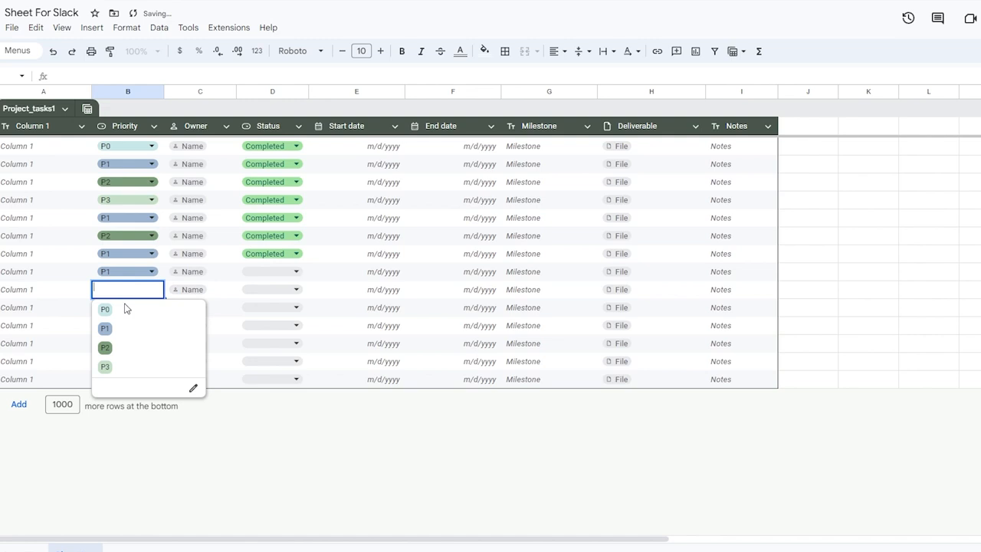
left_click(97, 347)
left_click(100, 327)
left_click(132, 347)
left_click(127, 344)
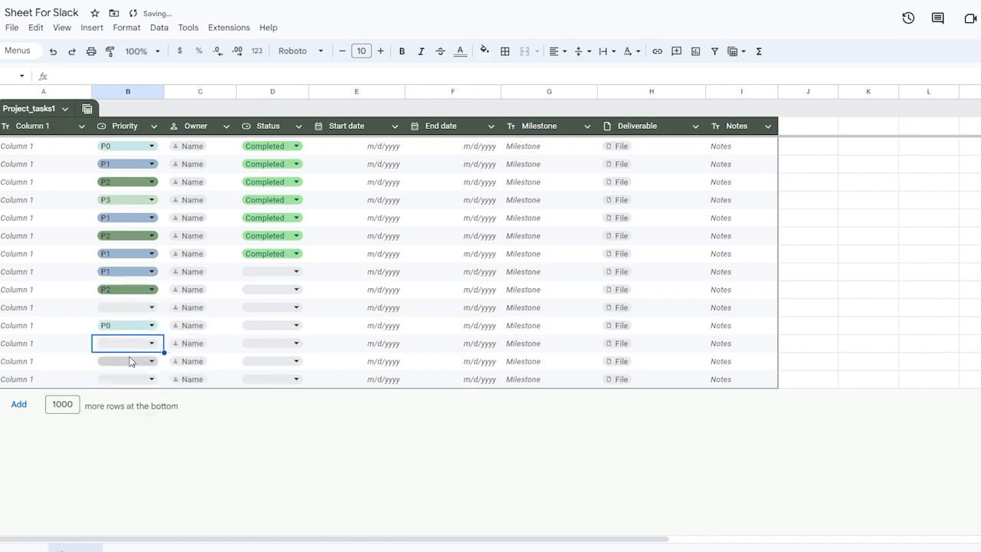
left_click(138, 343)
left_click(129, 401)
left_click(121, 379)
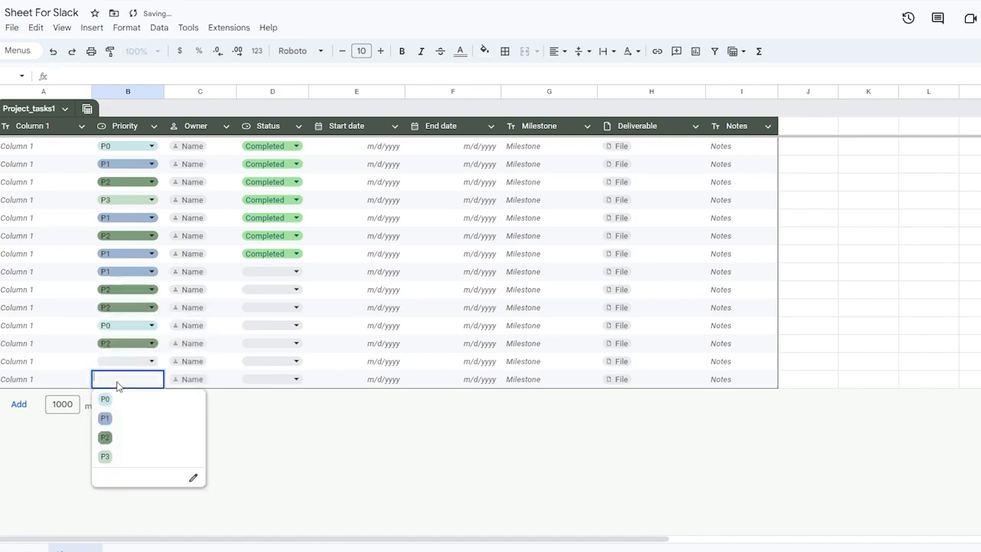
left_click(116, 417)
- Set the Status of the first three rows without one, going down, to Completed
left_click(269, 271)
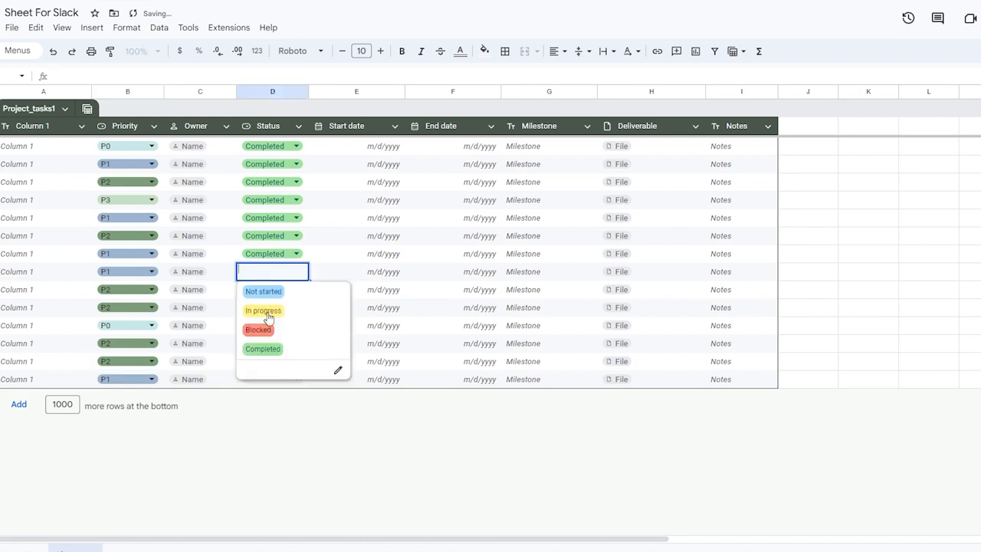
left_click(267, 346)
left_click(269, 293)
left_click(262, 366)
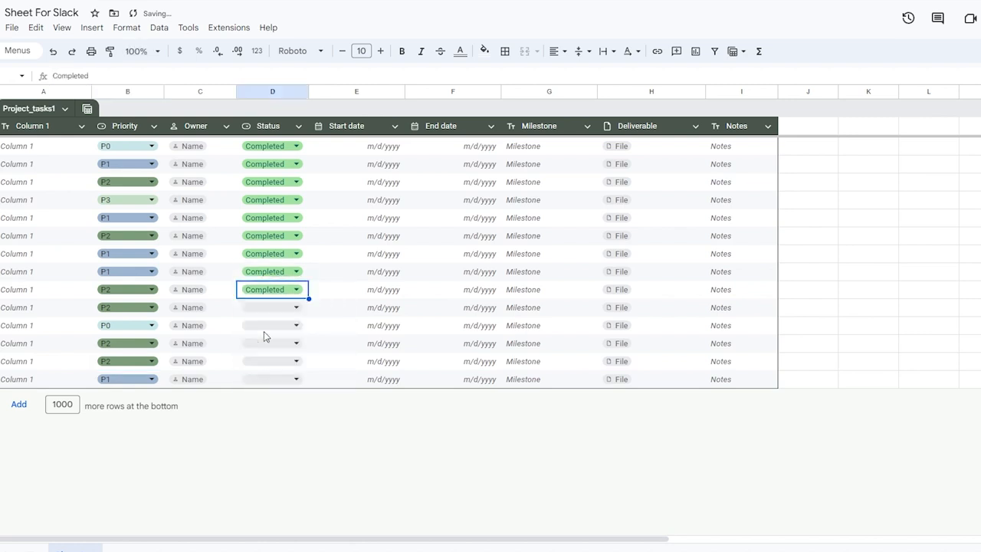
left_click(265, 327)
left_click(265, 403)
left_click(607, 413)
- Reload the Slack direct messages, switch back to Make and run the scenario once
left_click(827, 1)
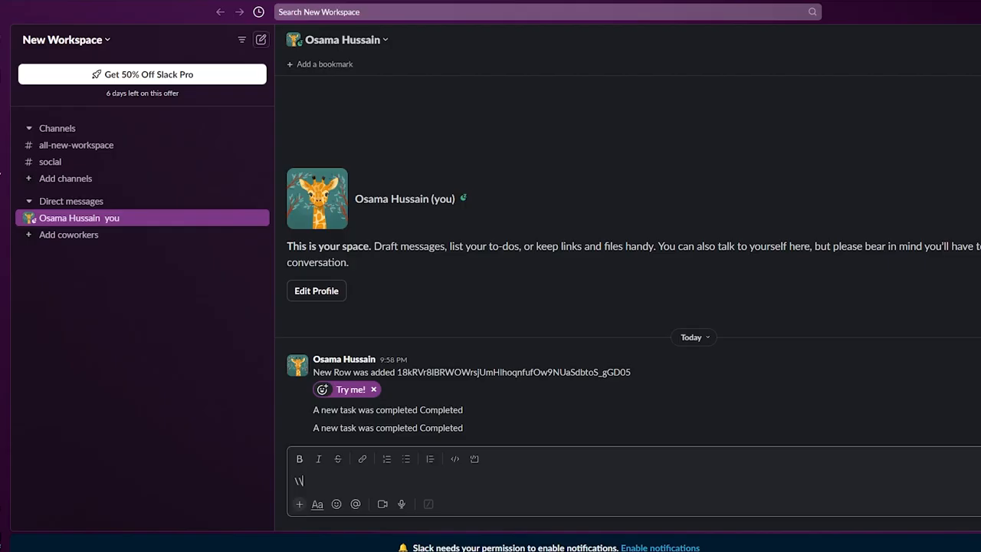
key("F5")
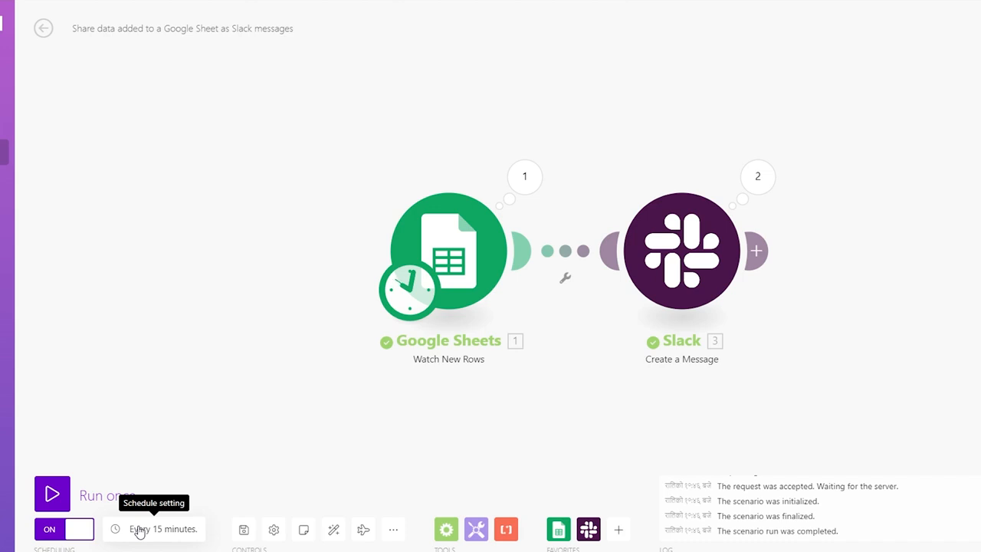
left_click(51, 494)
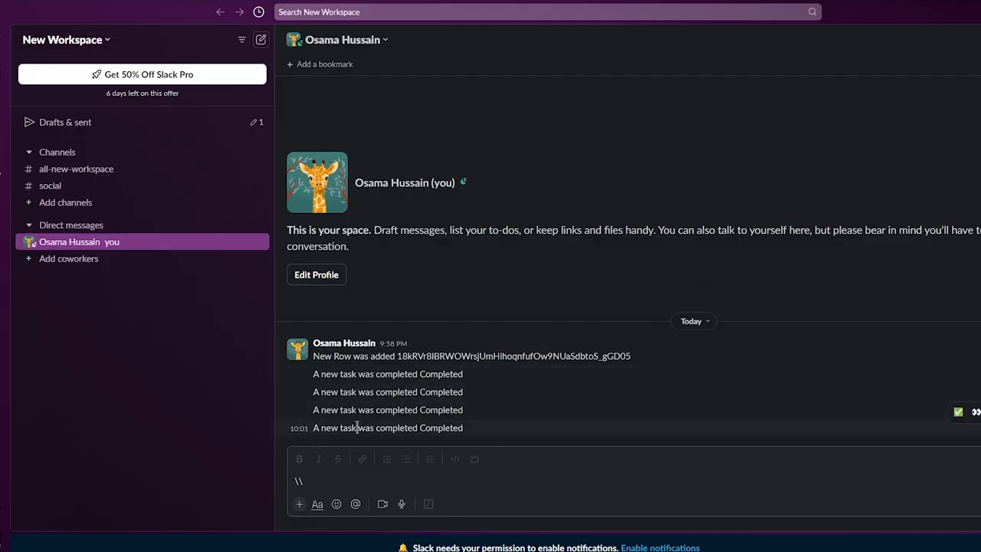
- Switch to Slack and examine the wording of the new task messages, especially the Status value at the end
mouse_move(357, 427)
left_mouse_down()
mouse_move(360, 392)
mouse_move(374, 428)
left_mouse_up()
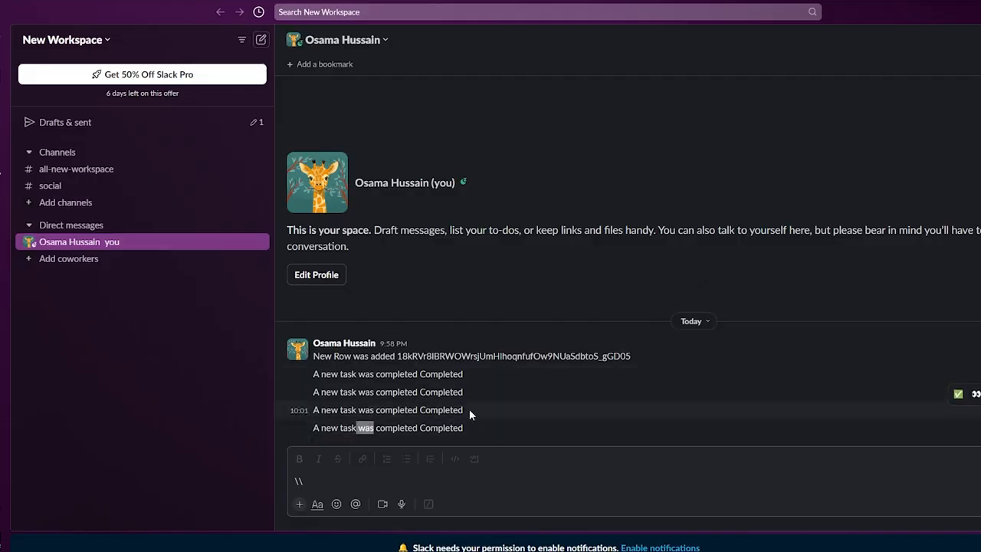
left_click(470, 415)
left_click_drag(331, 411, 454, 406)
double_click(441, 374)
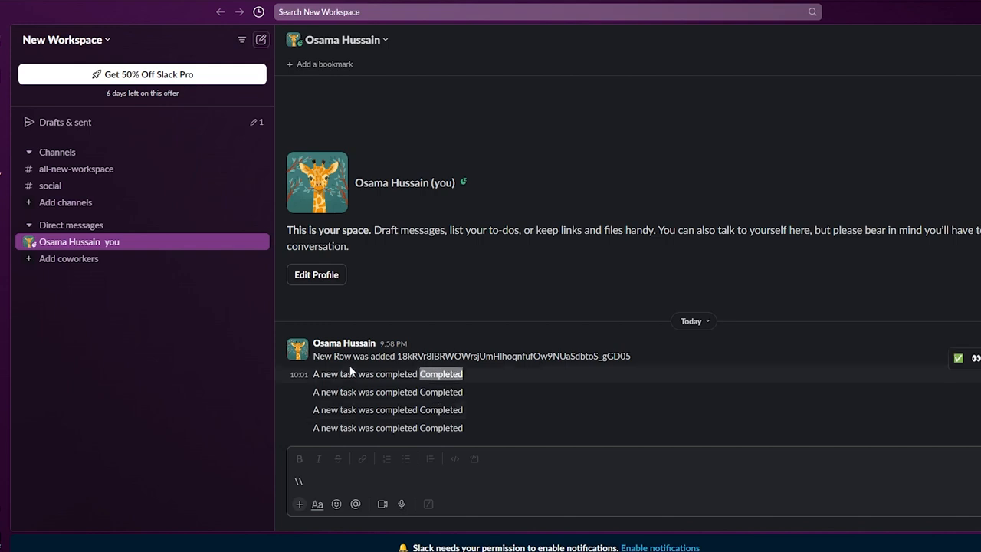
left_click(421, 382)
left_click_drag(413, 374, 467, 376)
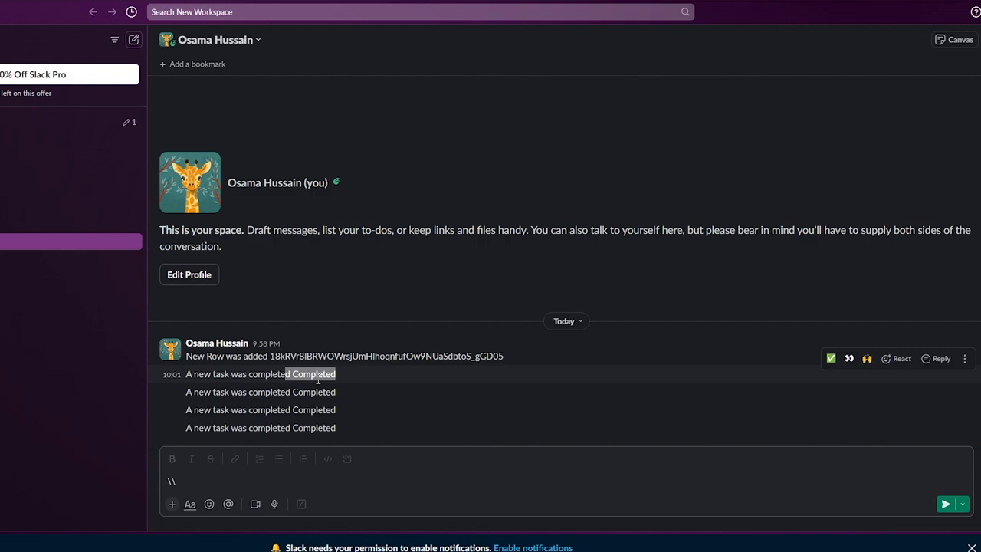
- Return to Make and insert the Column 1 (A) item at the word "task" in the Slack module's message text
left_click(299, 1)
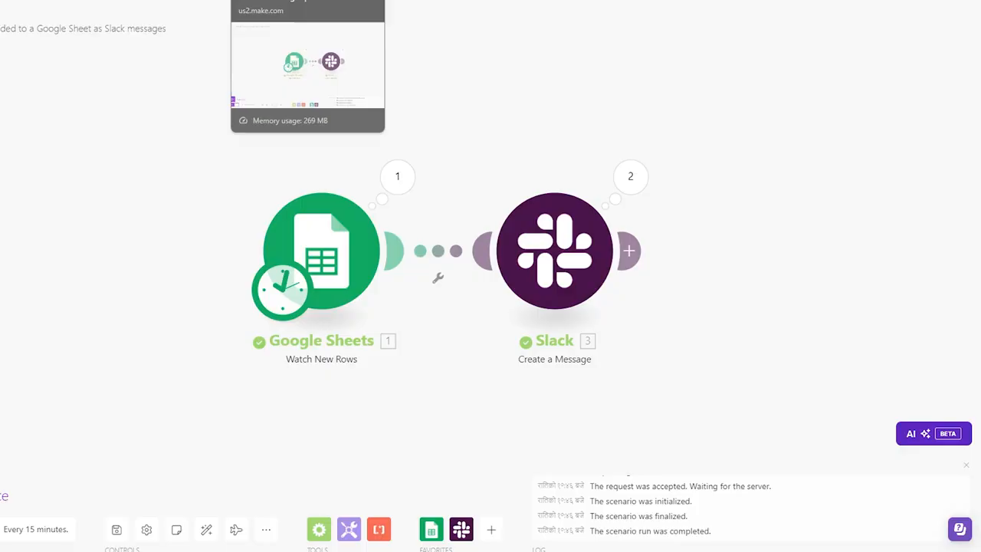
left_click(588, 269)
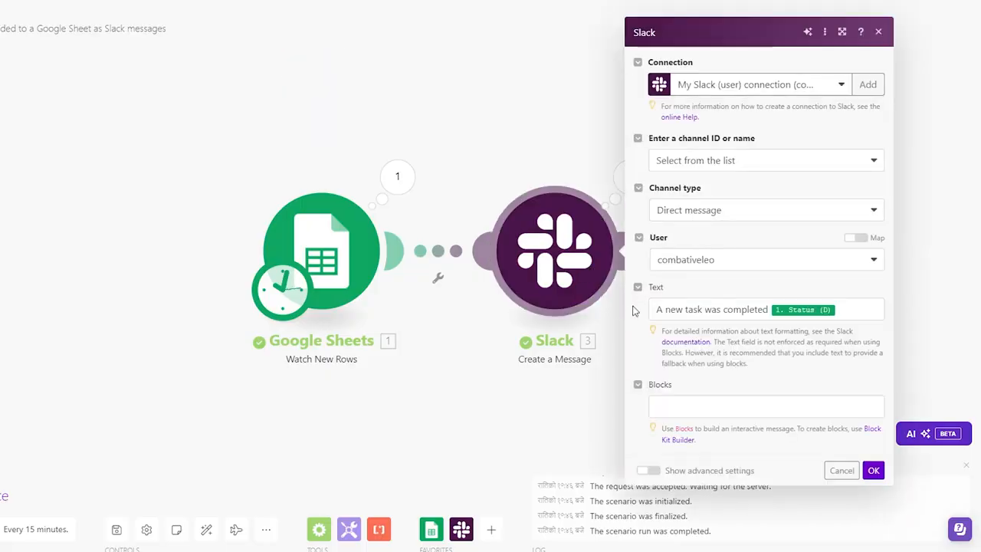
double_click(707, 309)
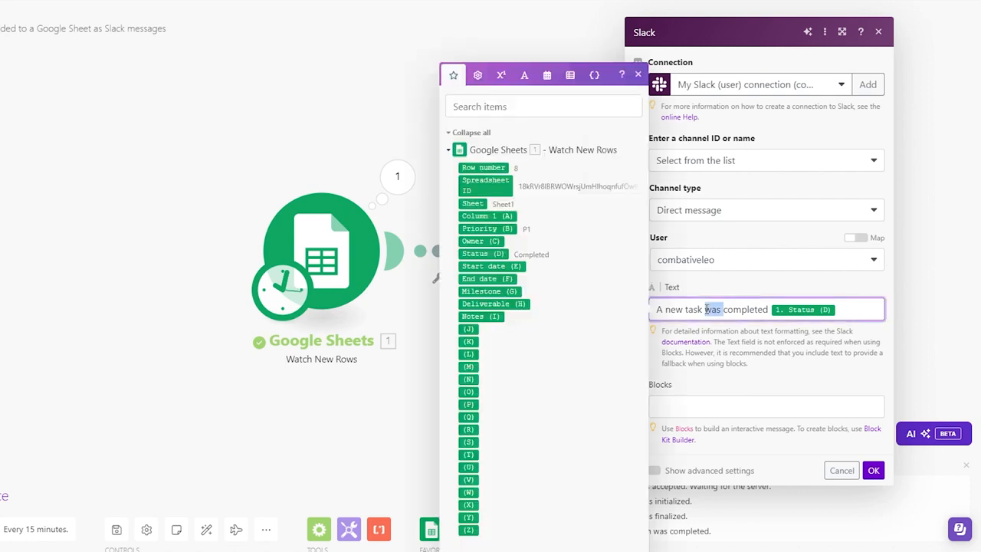
double_click(692, 310)
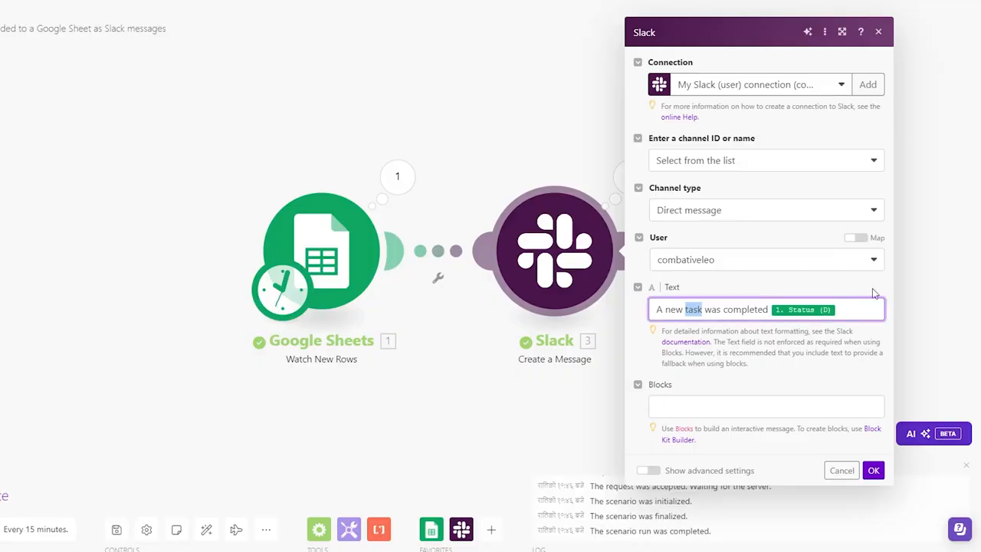
left_click(684, 311)
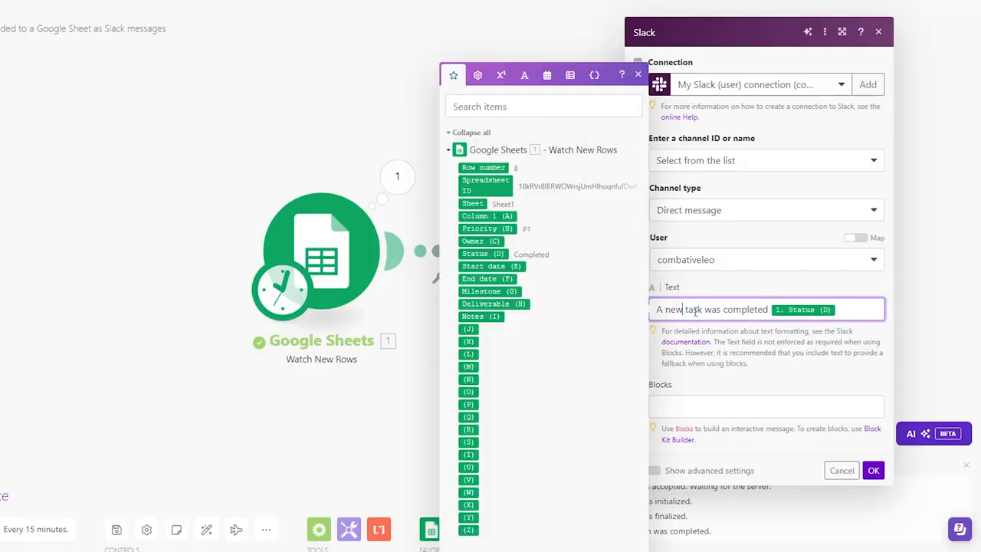
left_click(487, 215)
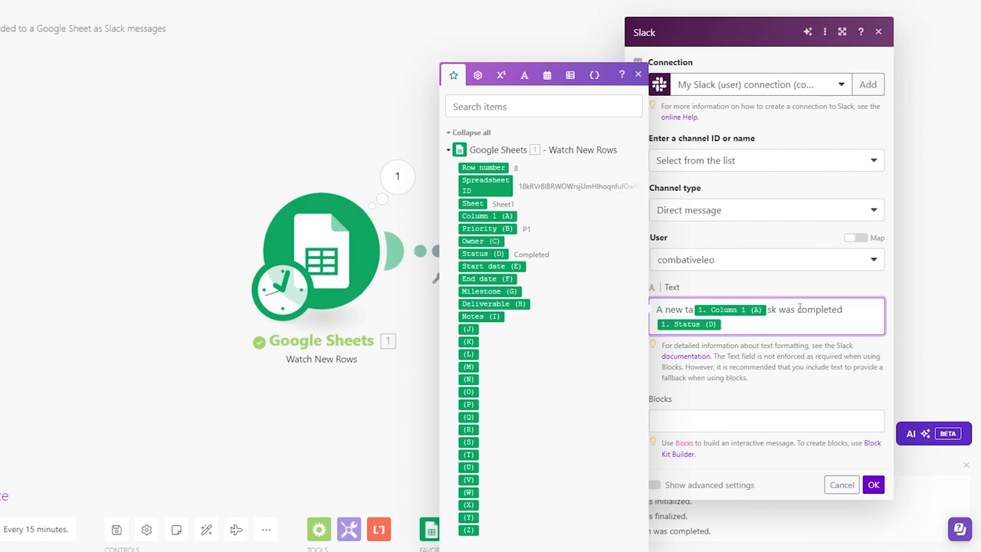
- Remove "completed" and the leftover letters of "task" so the text reads "A new Column 1 (A) was Status (D)", and save the module
left_click_drag(799, 310, 846, 314)
key("BackSpace")
key("BackSpace")
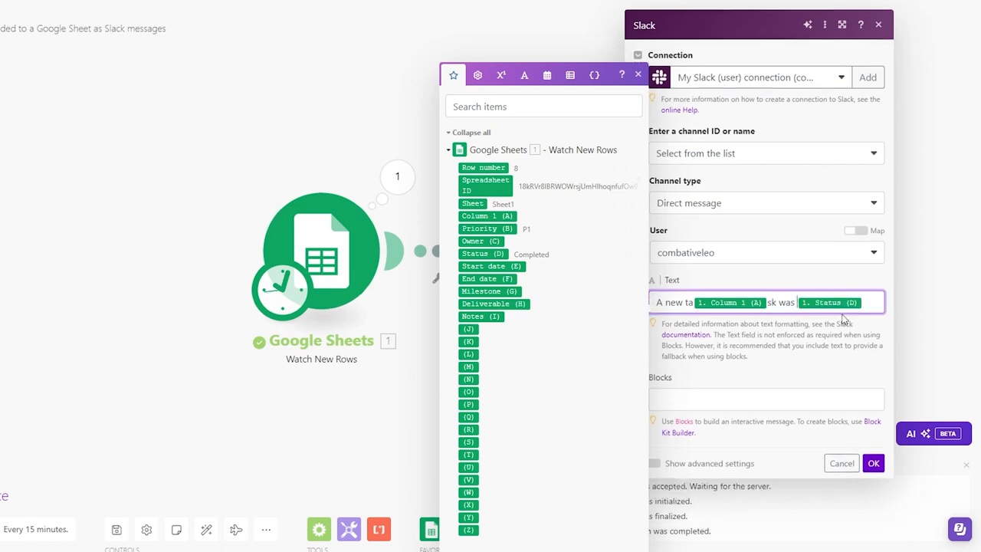
left_click_drag(769, 300, 780, 300)
key("BackSpace")
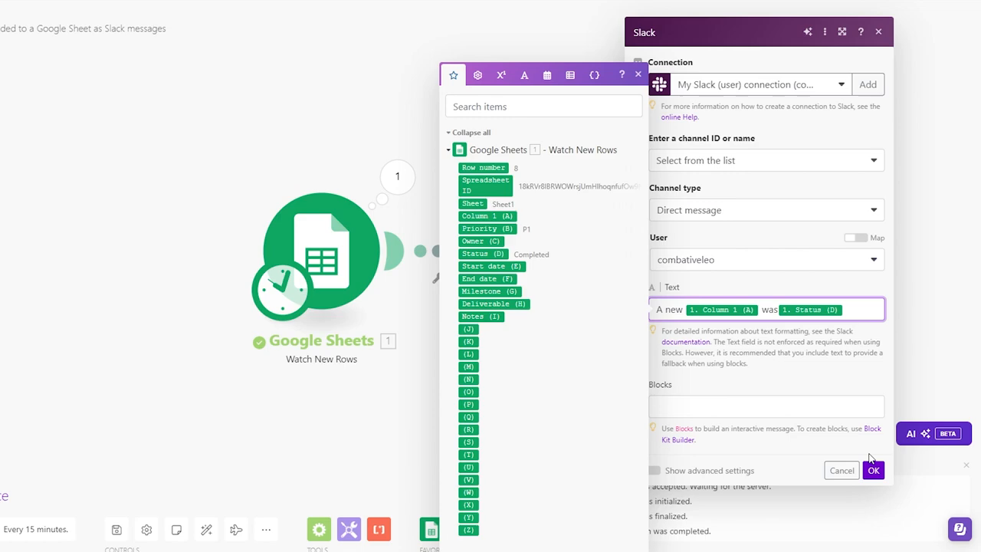
left_click(874, 471)
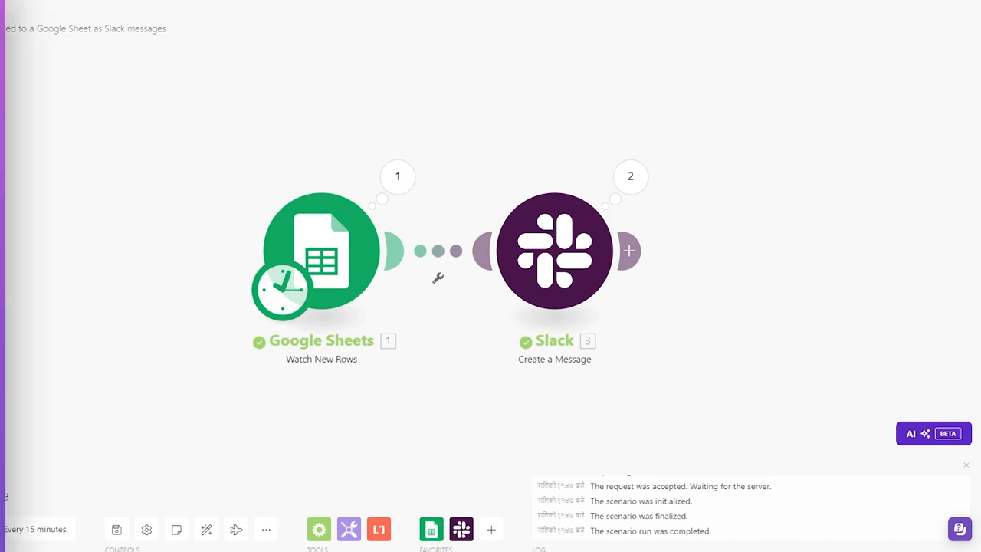
- Leave the scenario for the scenario list, discarding its unsaved changes, and create a new scenario
left_click(2, 146)
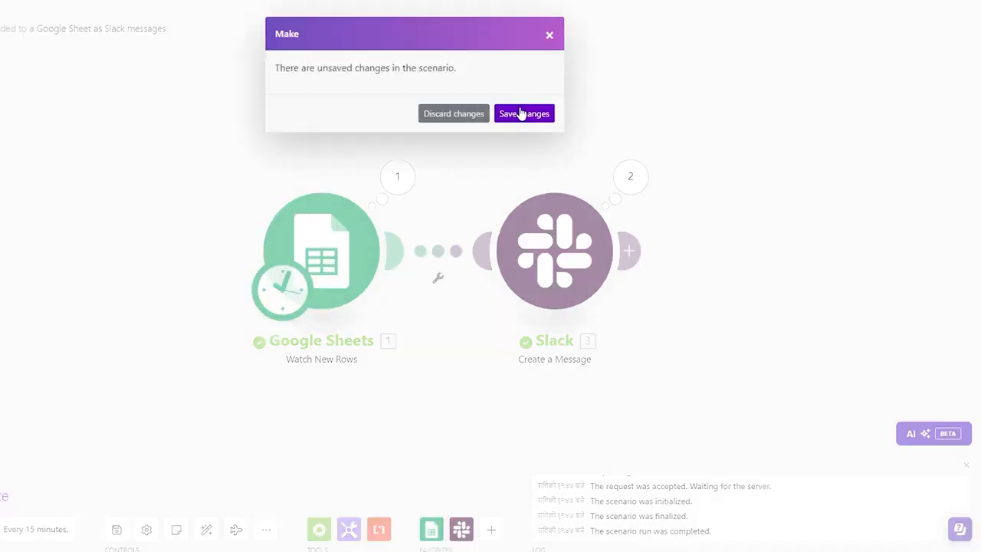
left_click(449, 119)
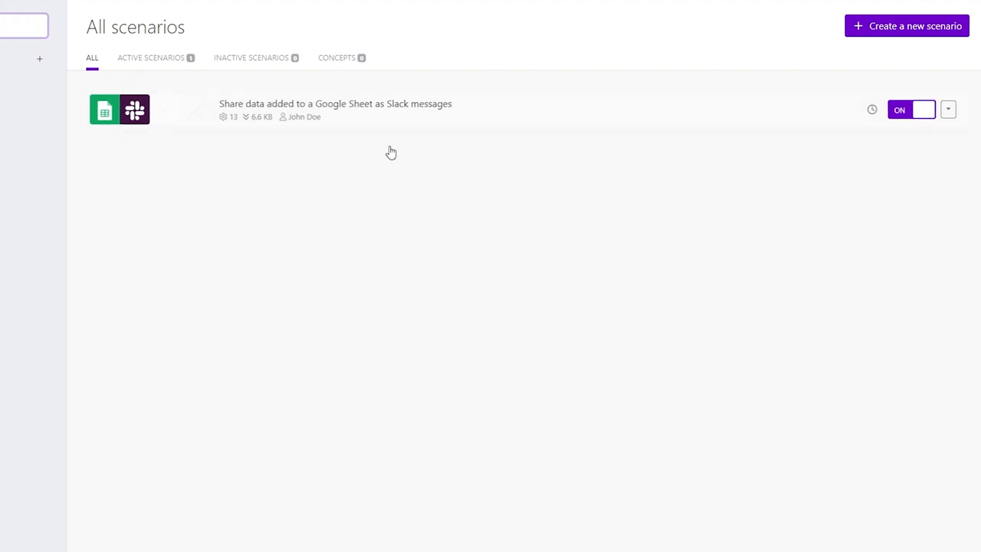
left_click(912, 31)
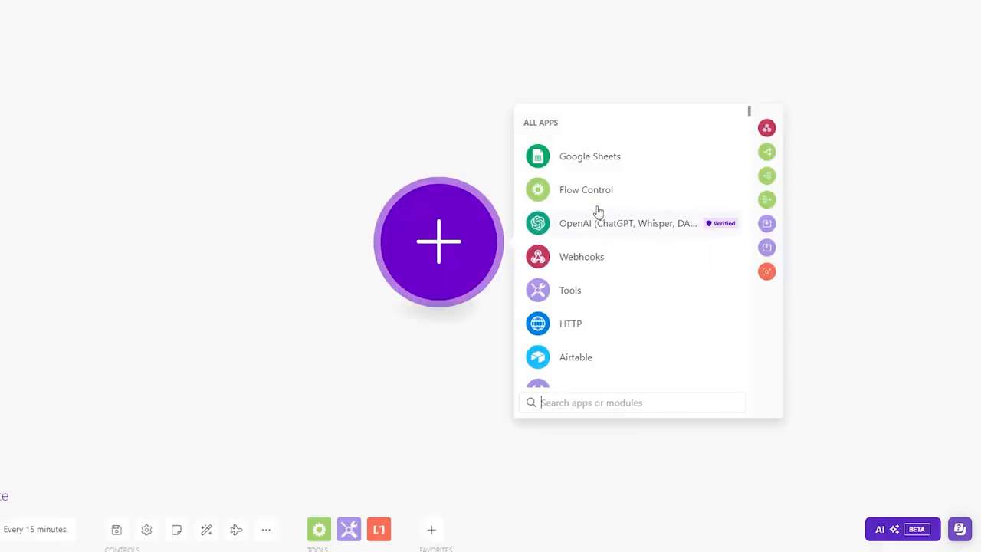
- Browse the list of available apps for the new scenario's first module
scroll(582, 200, "down", 3)
scroll(583, 207, "down", 15)
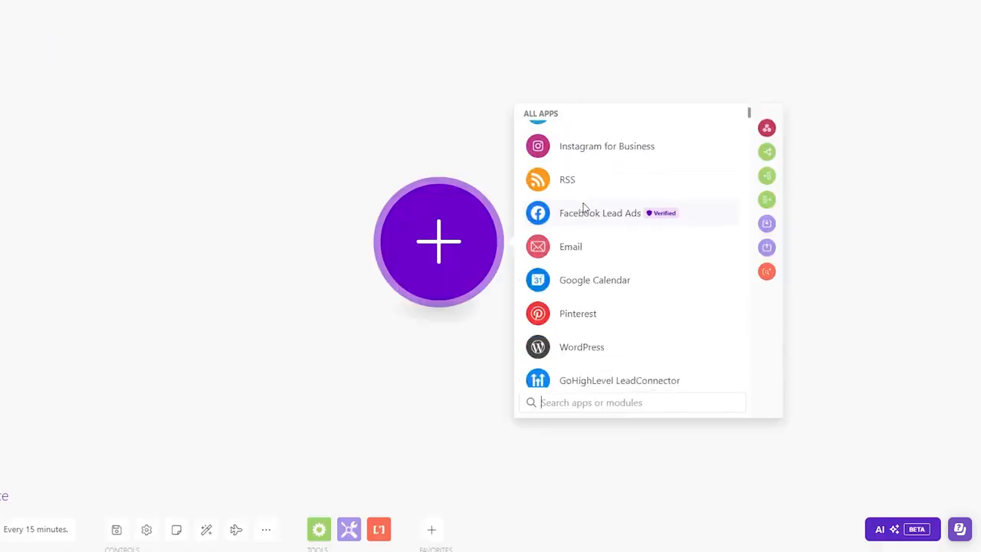
scroll(606, 263, "down", 5)
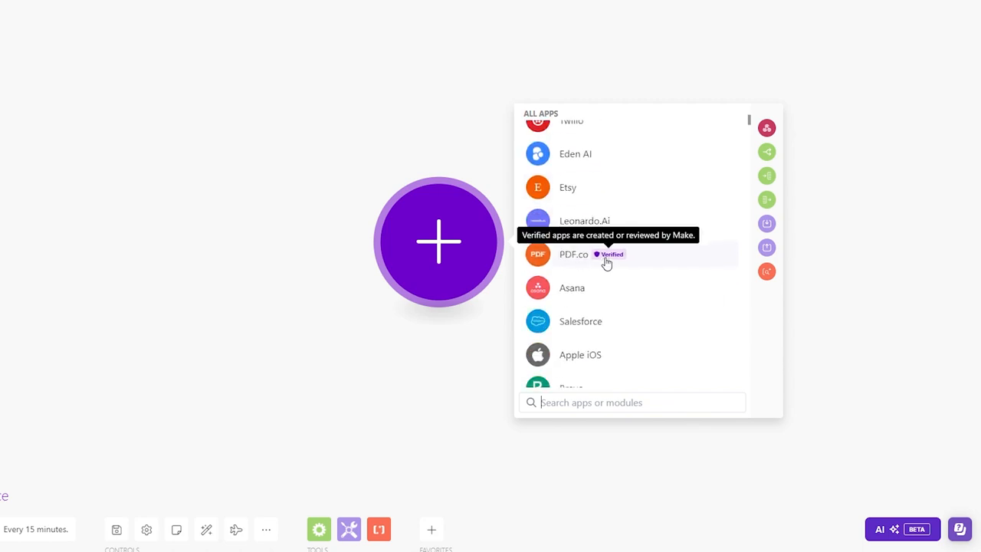
scroll(609, 269, "up", 7)
scroll(609, 278, "down", 20)
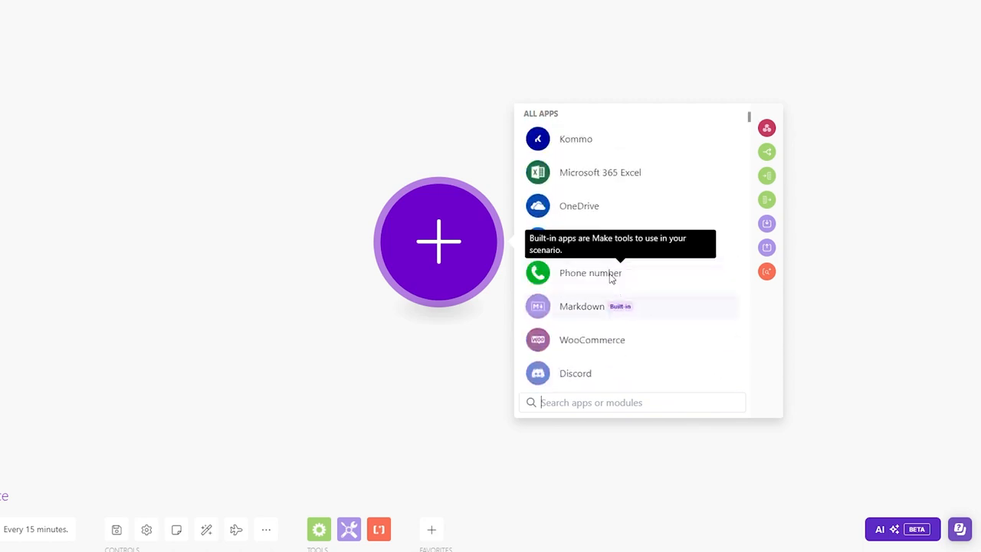
scroll(628, 302, "up", 20)
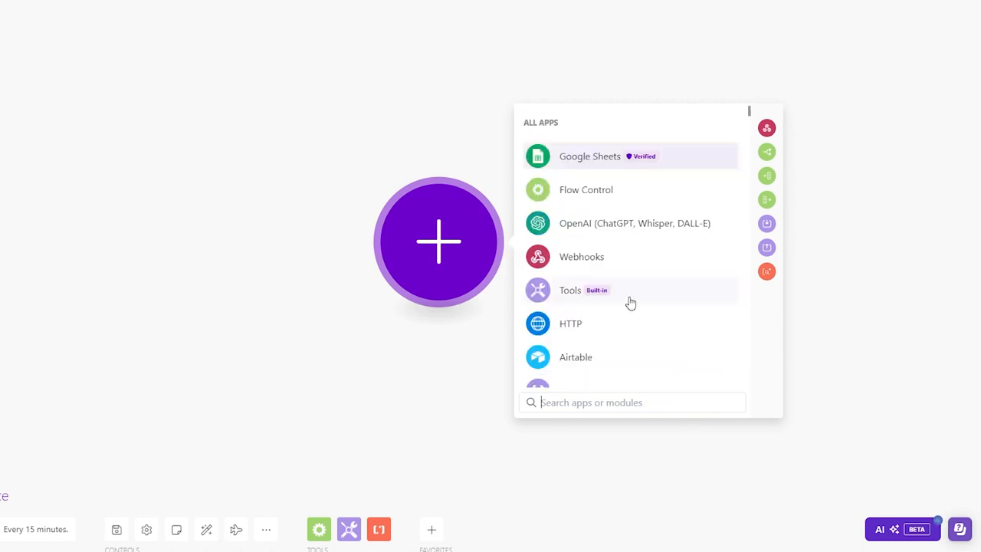
scroll(631, 302, "down", 6)
scroll(633, 307, "up", 3)
scroll(609, 276, "up", 1)
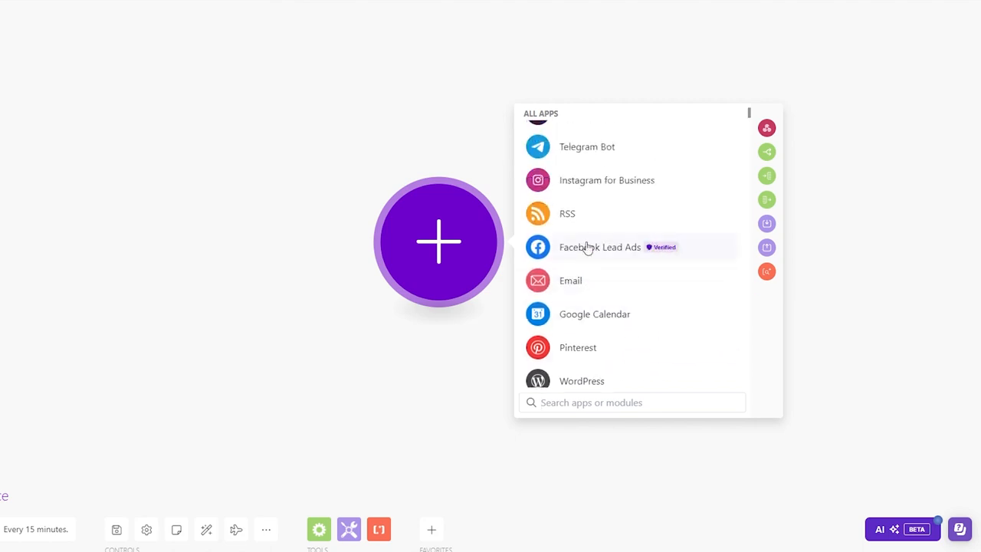
scroll(582, 320, "up", 3)
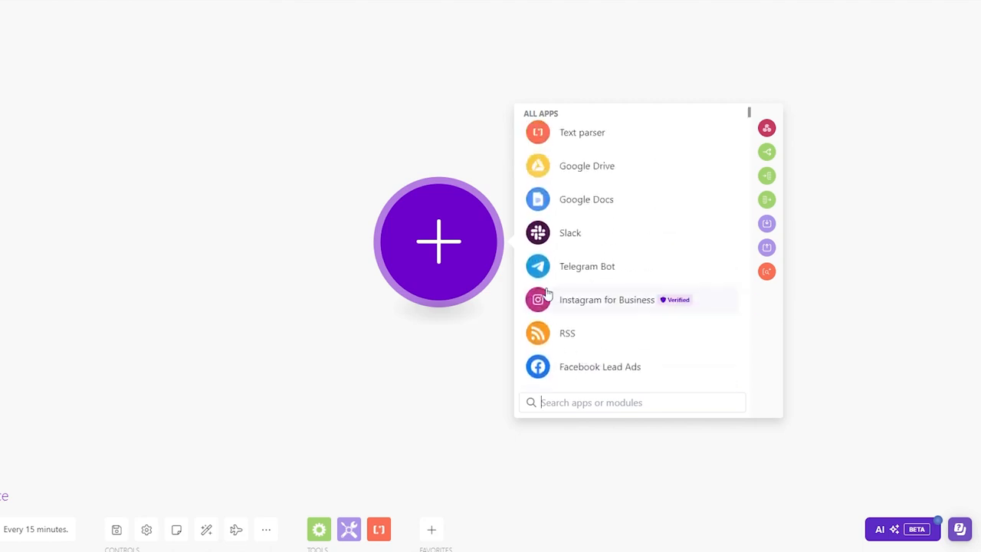
scroll(548, 293, "up", 3)
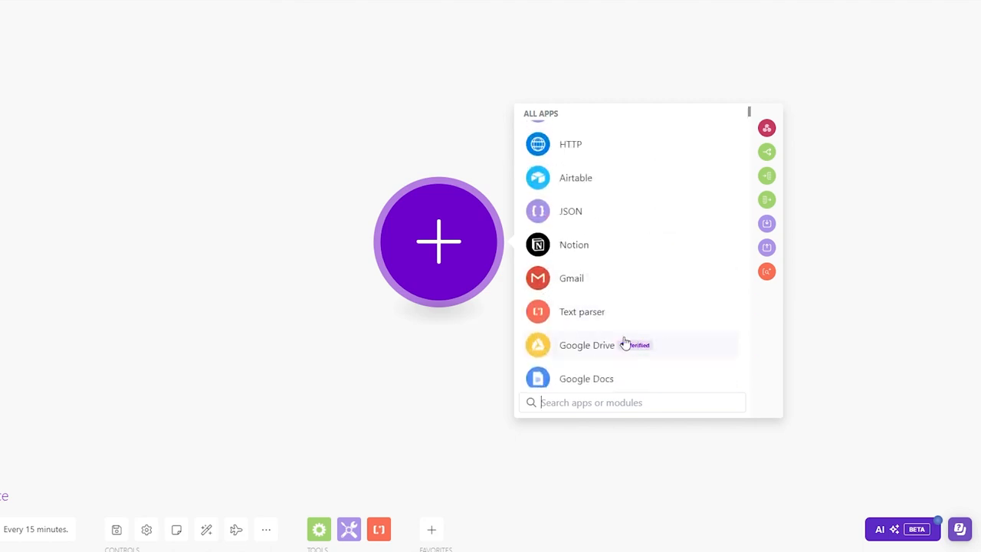
scroll(613, 344, "down", 4)
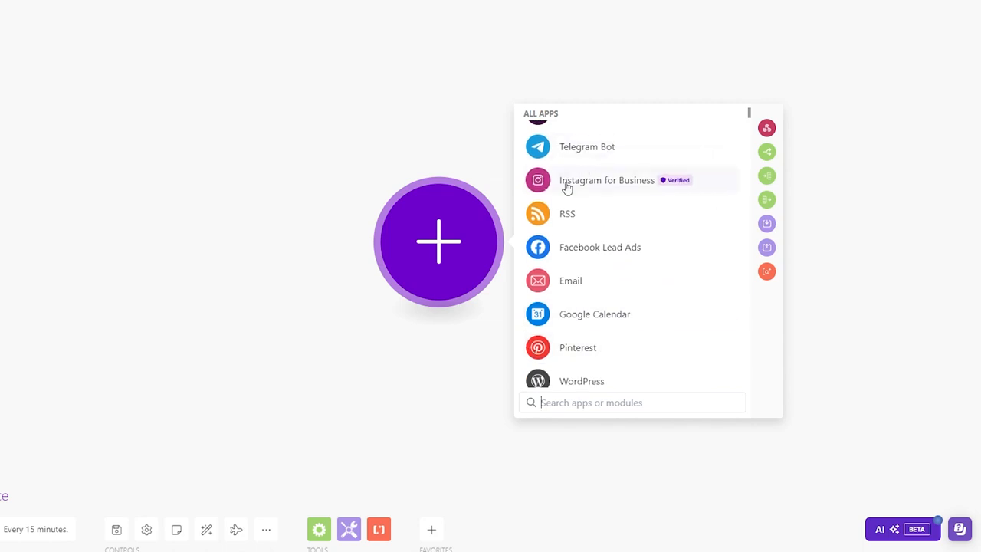
scroll(566, 190, "down", 3)
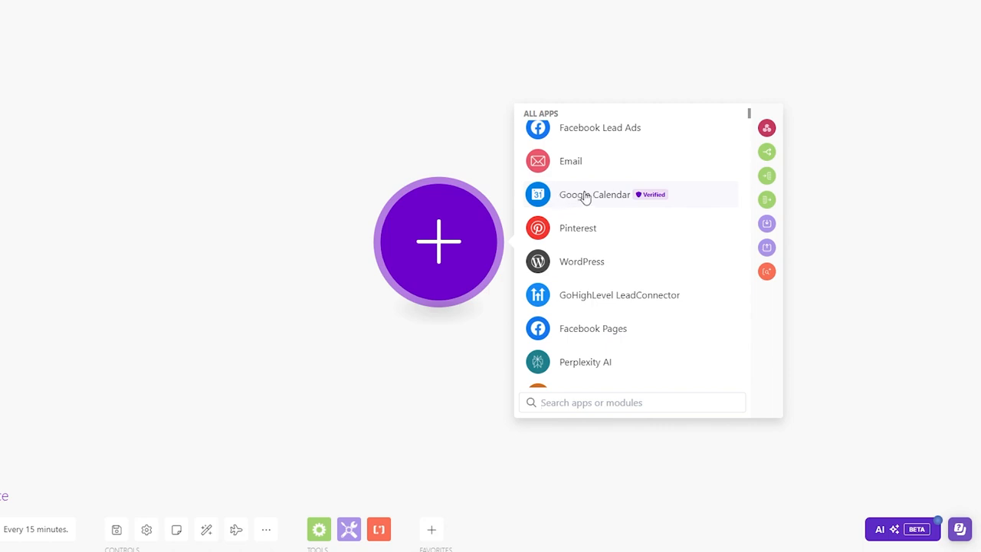
- Add a Google Calendar Watch Events trigger, select the existing Google connection and update its permissions
left_click(586, 197)
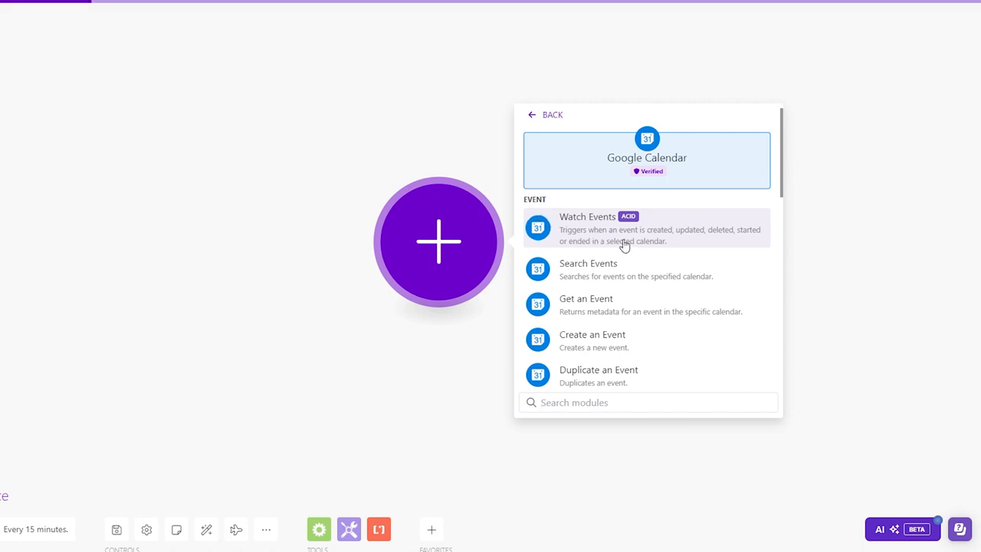
left_click(624, 244)
left_click(675, 244)
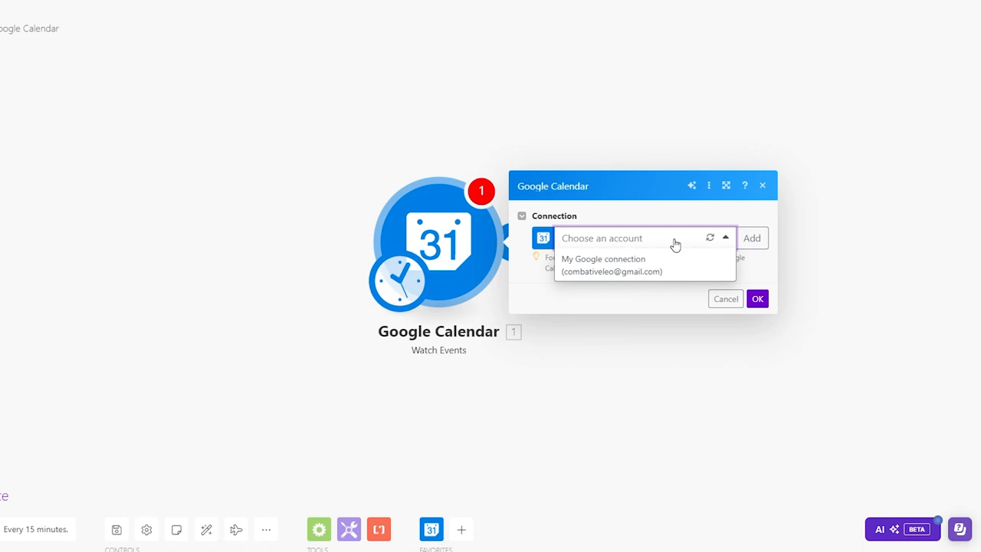
left_click(651, 270)
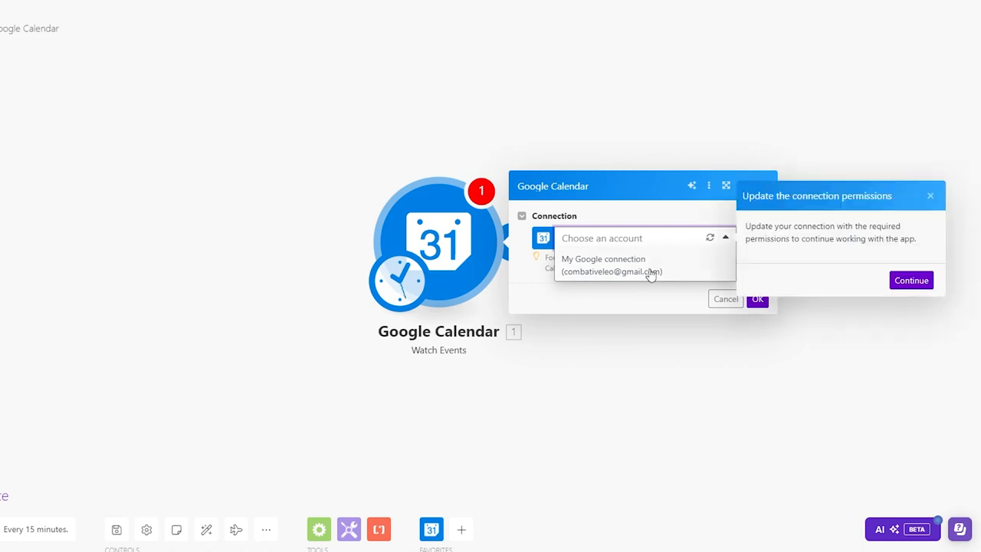
left_click(899, 281)
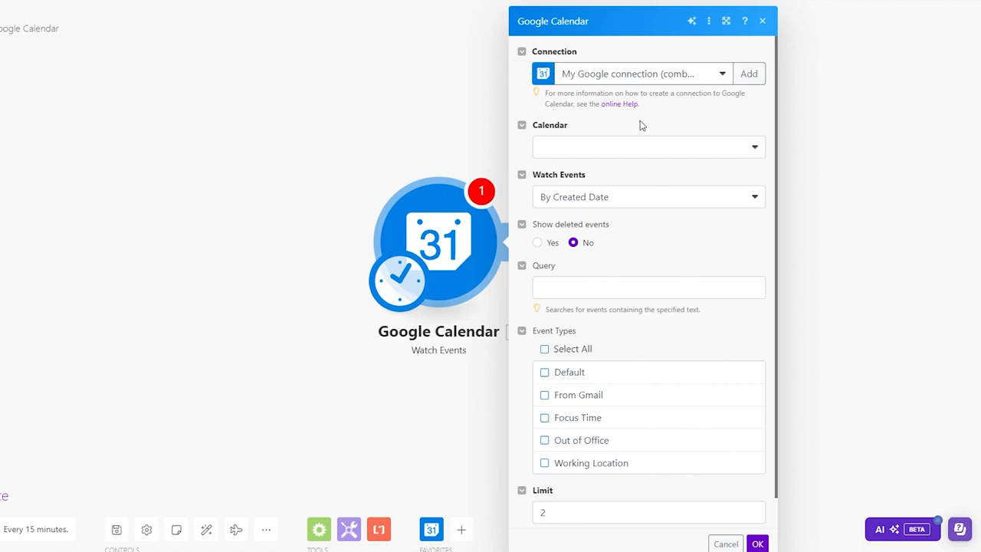
- Set the trigger to watch the primary calendar by starting date, with all event types selected, and close its settings
left_click(647, 153)
left_click(635, 175)
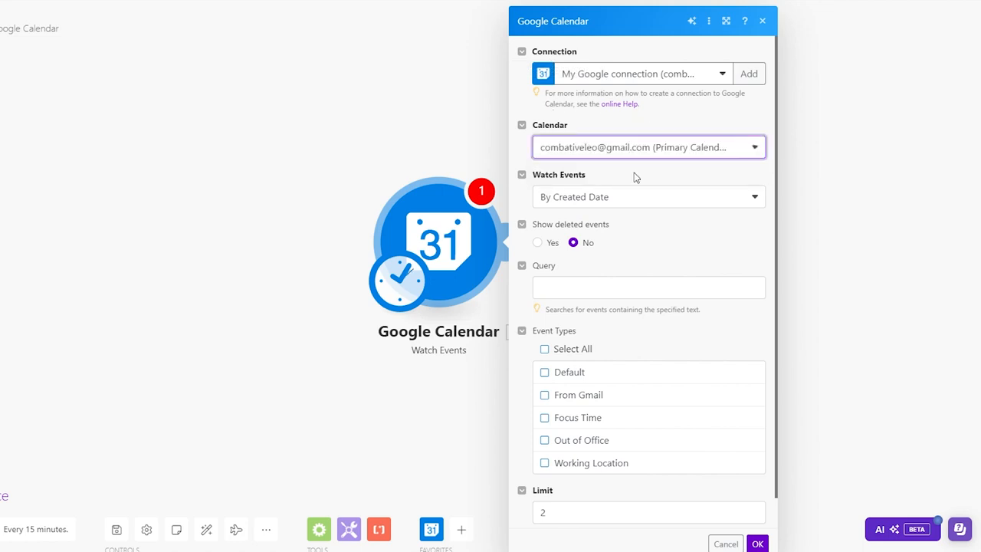
left_click(644, 198)
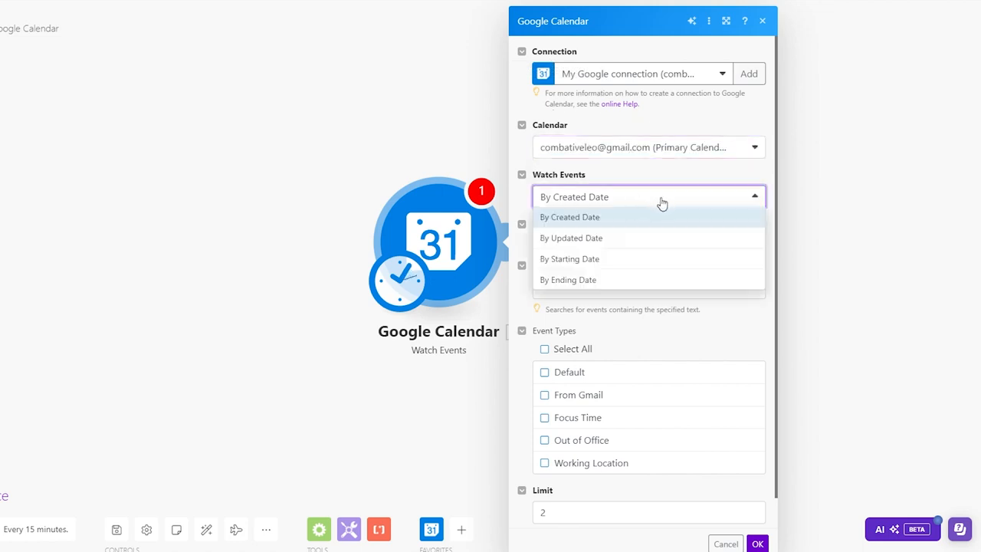
left_click(660, 264)
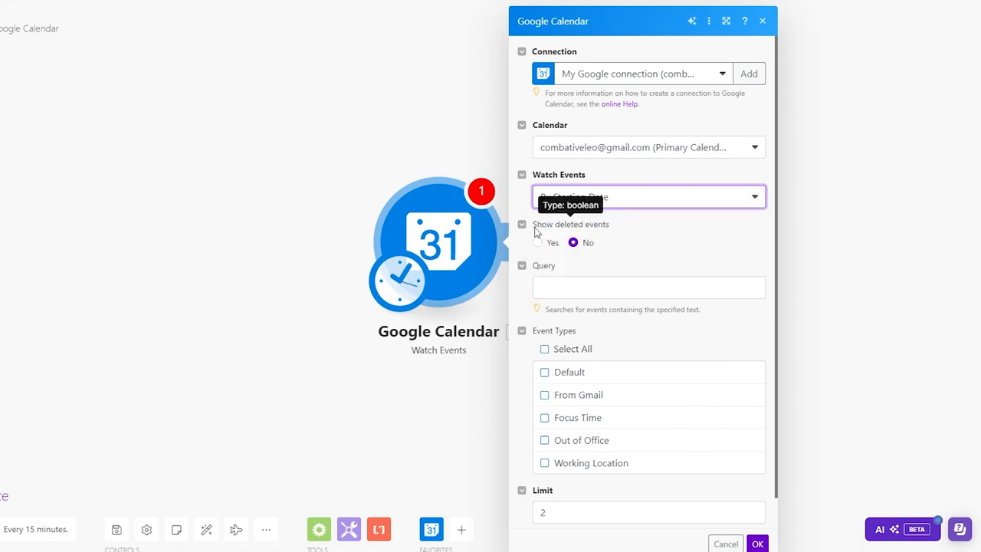
left_click(558, 291)
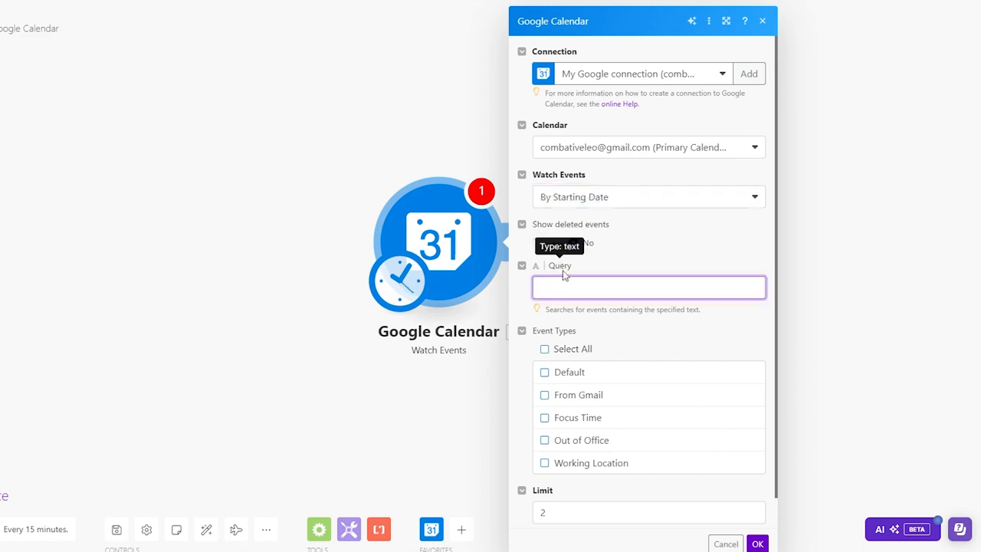
left_click(672, 257)
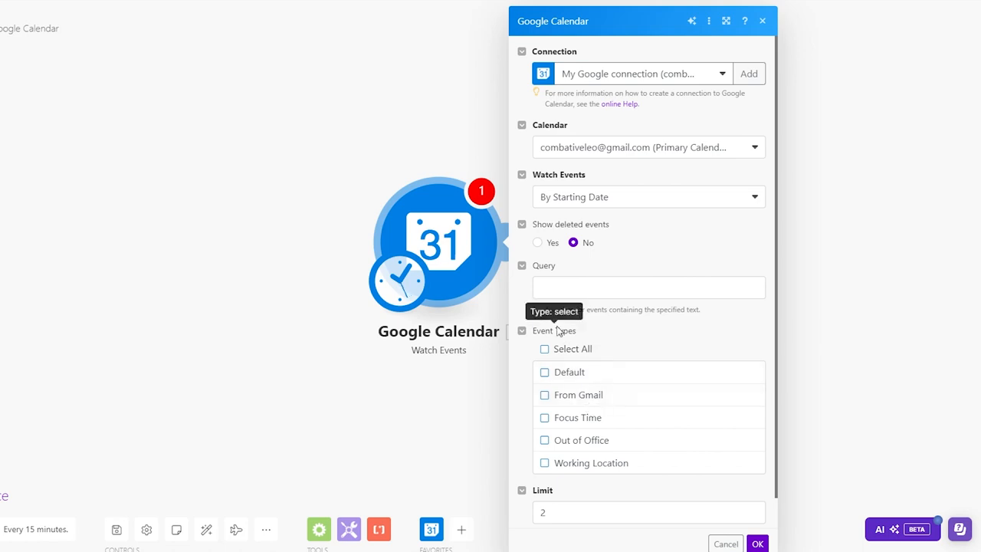
scroll(555, 407, "down", 1)
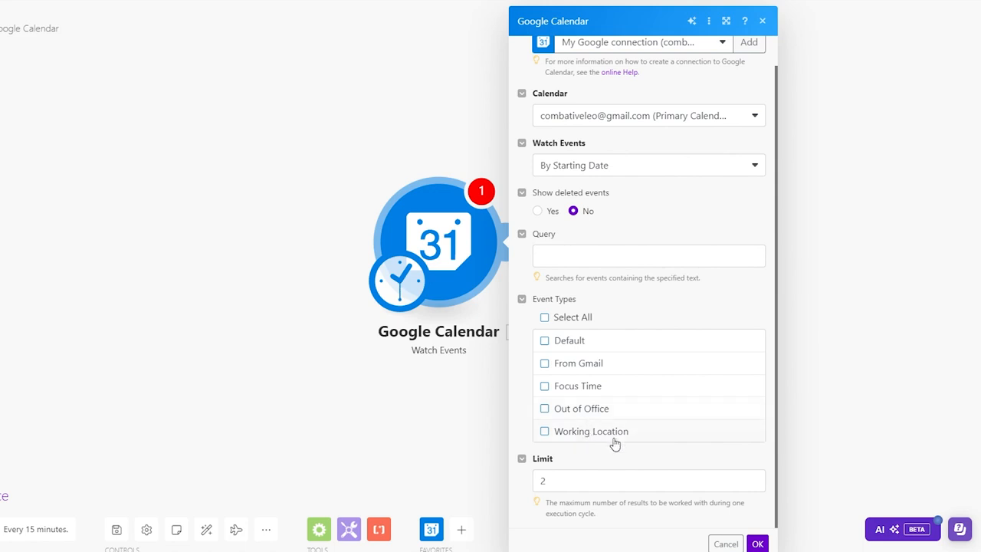
left_click(545, 319)
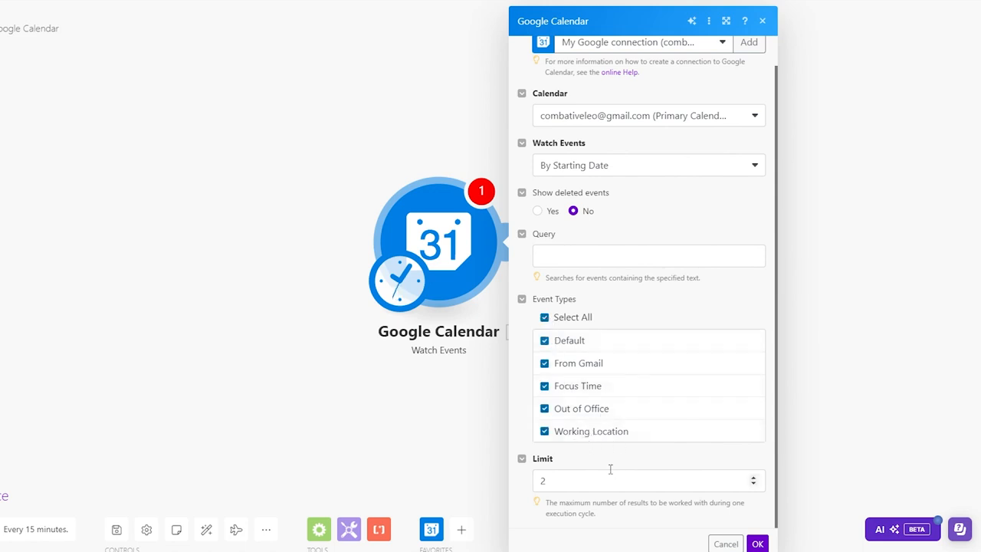
scroll(644, 227, "up", 1)
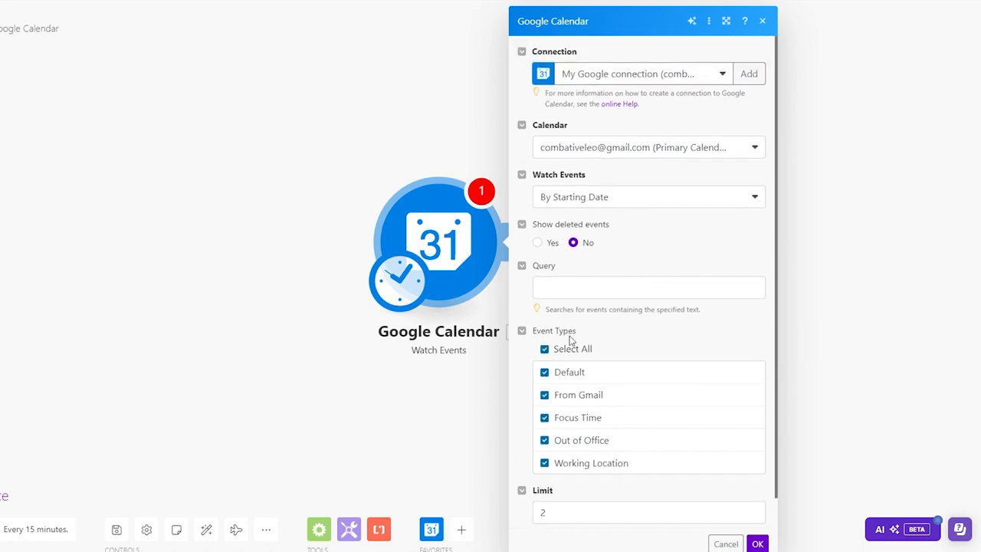
left_click(206, 398)
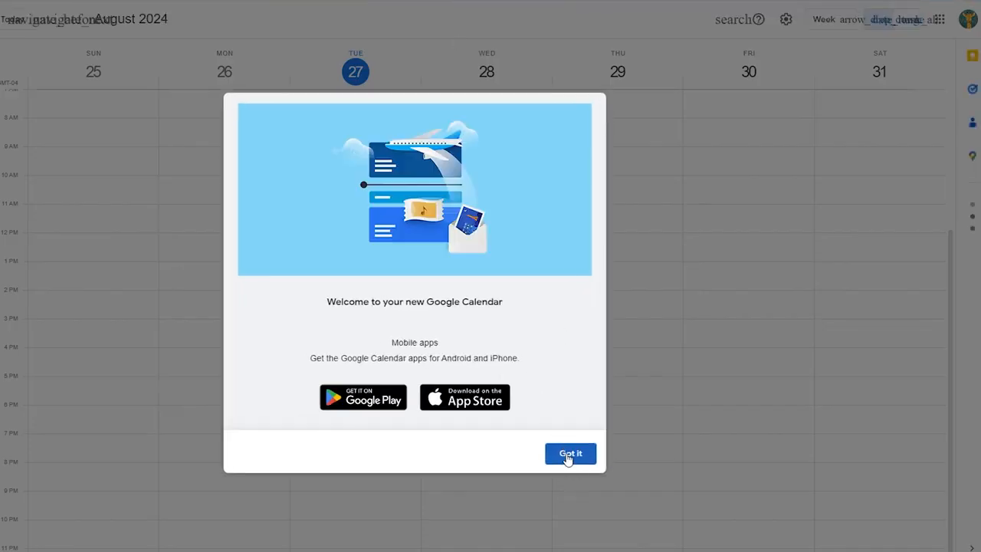
- Switch to Google Calendar, dismiss the welcome message and start a new event on Tuesday, August 27
left_click(570, 454)
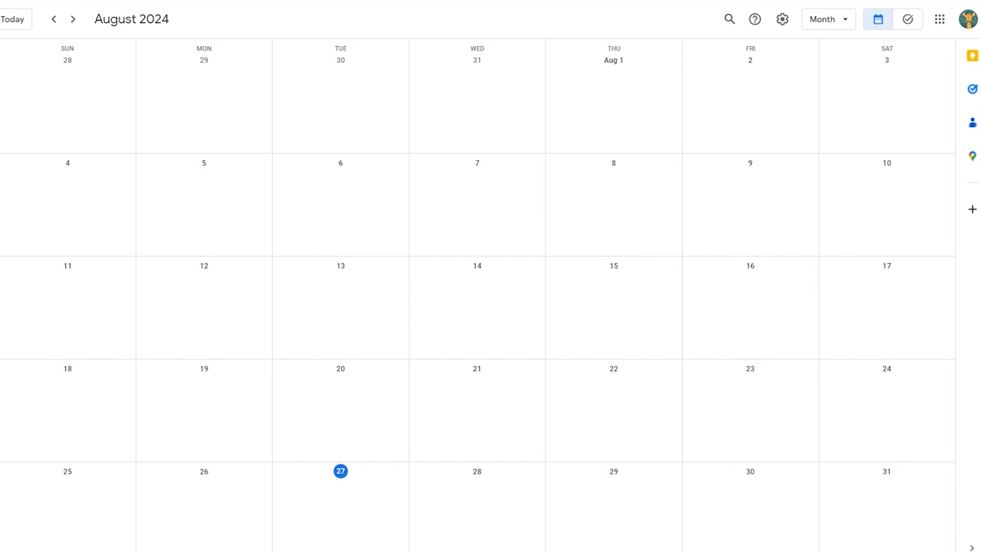
scroll(342, 476, "down", 1)
scroll(342, 475, "up", 1)
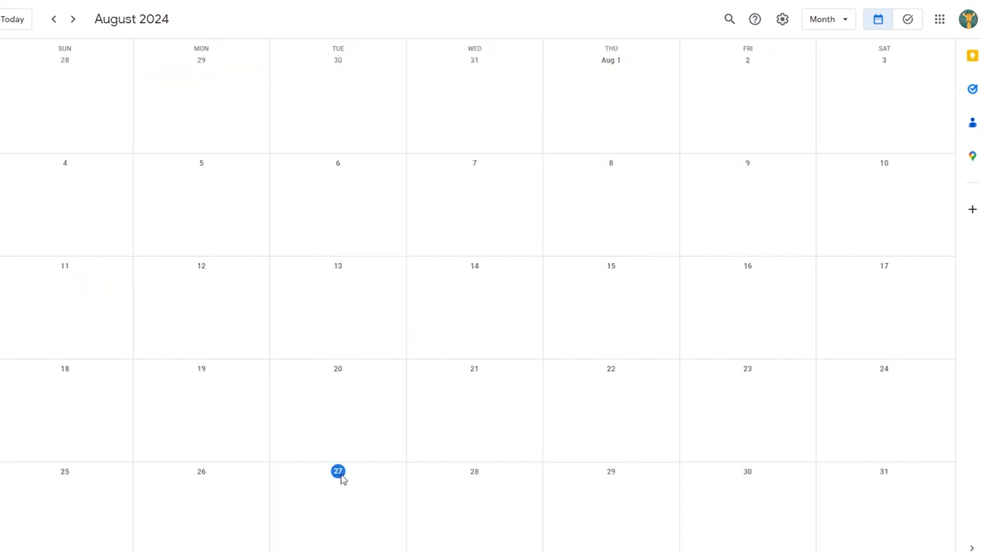
left_click(347, 487)
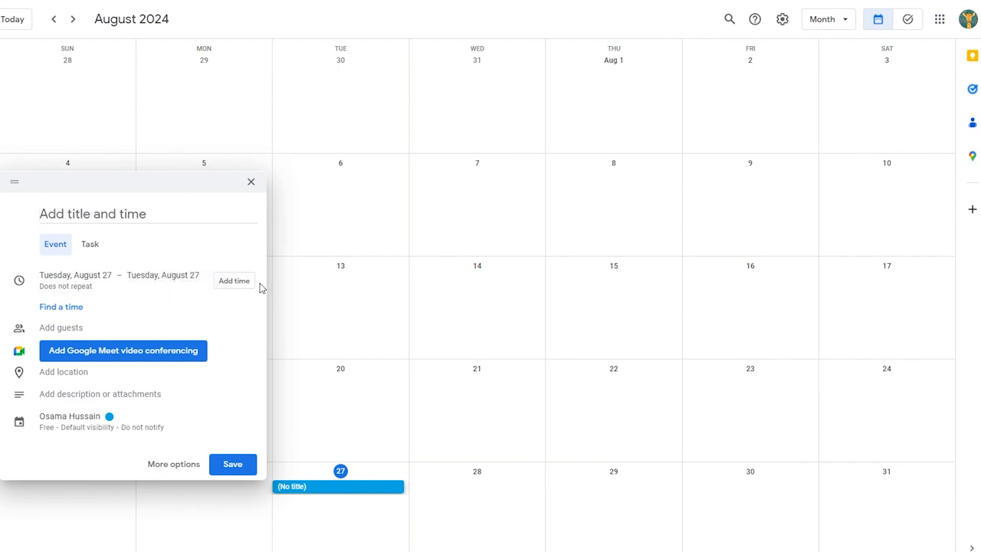
- Set the new event's time from 10:30pm to 11:30pm
left_click(244, 282)
scroll(171, 345, "down", 5)
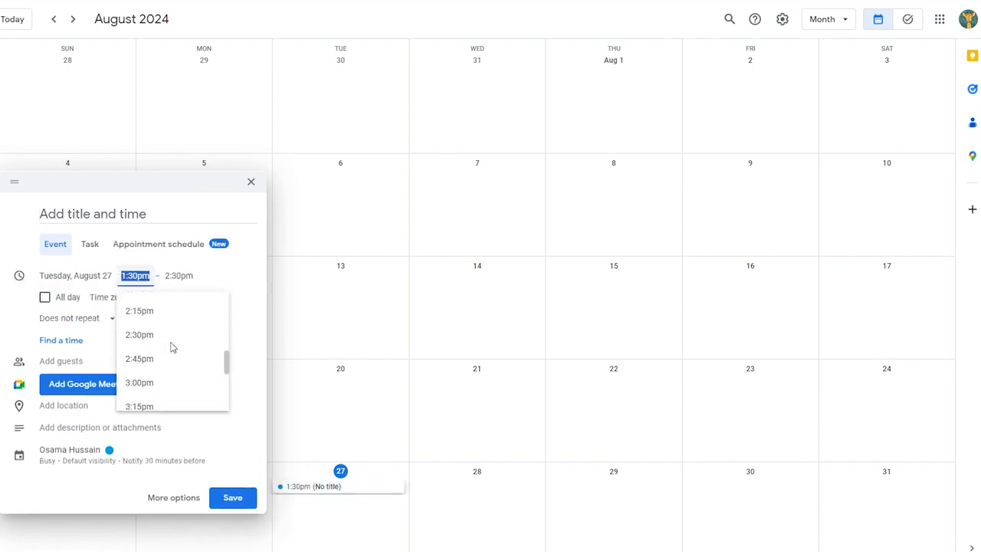
scroll(177, 385, "down", 5)
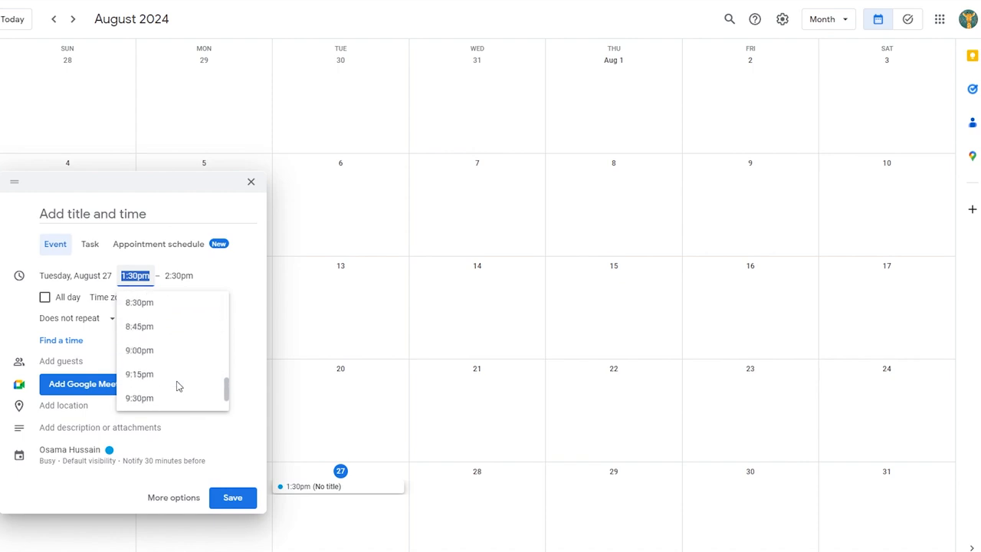
scroll(178, 386, "down", 2)
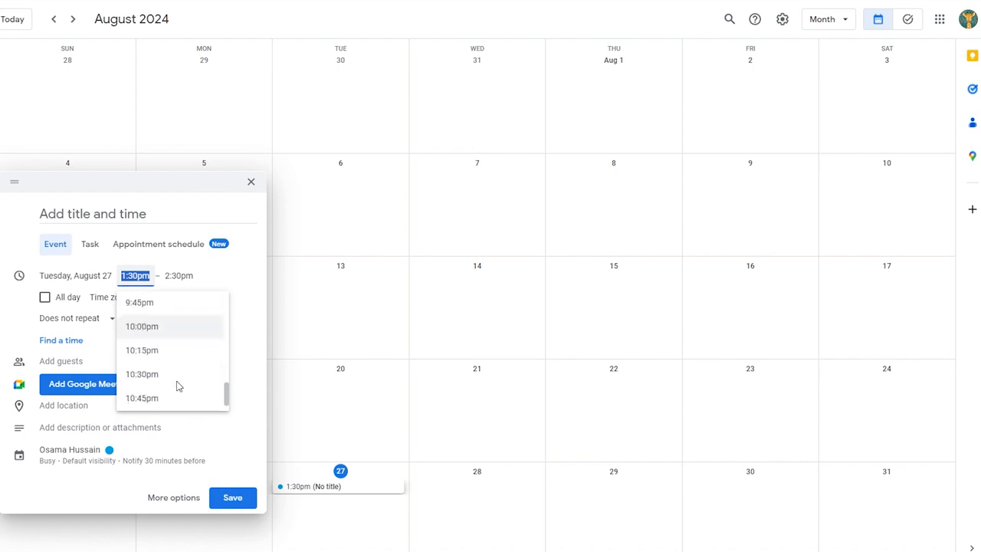
left_click(188, 339)
left_click(185, 276)
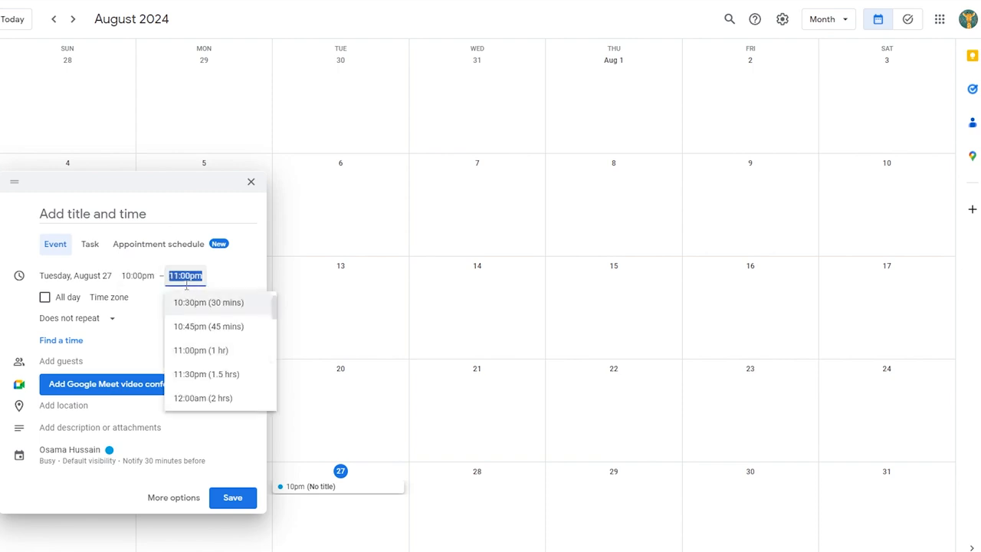
left_click(137, 276)
scroll(155, 371, "down", 1)
left_click(161, 343)
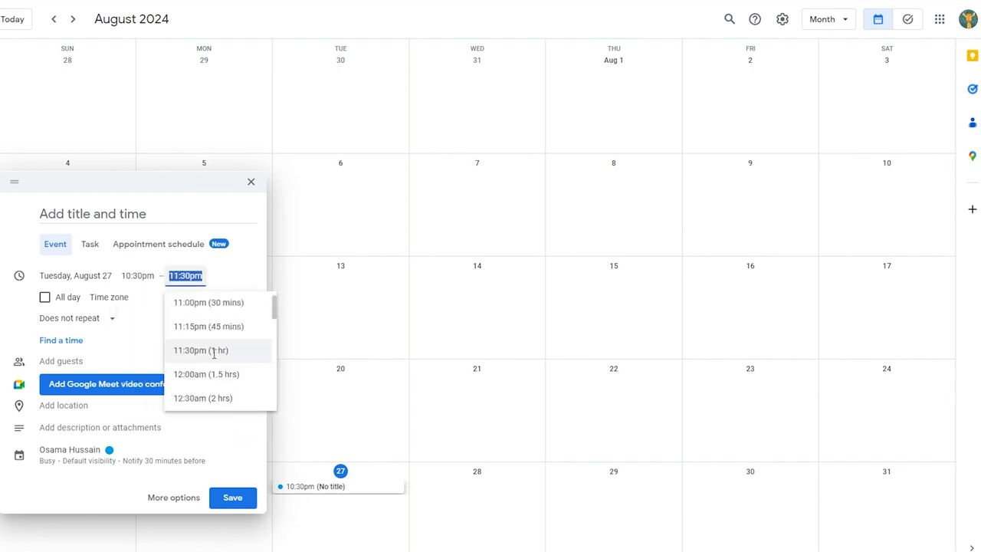
left_click(151, 351)
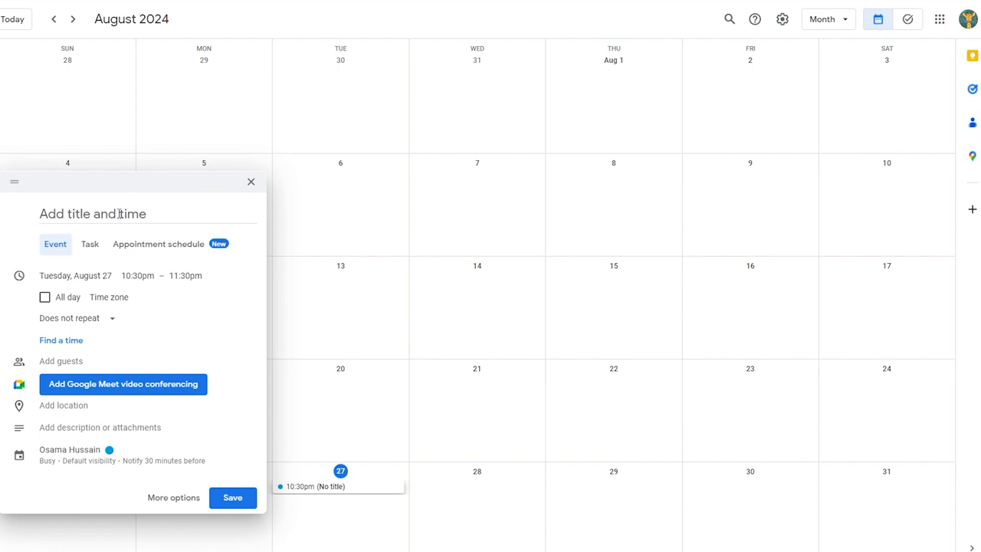
- Title the event as a meeting with the contact's first name and save it
left_click(119, 213)
type("Meeting with Joe")
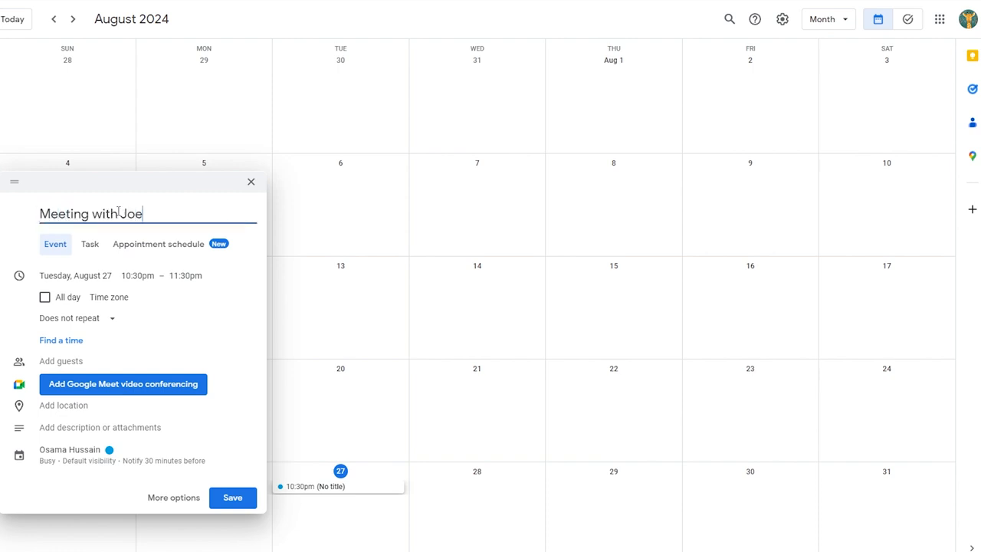
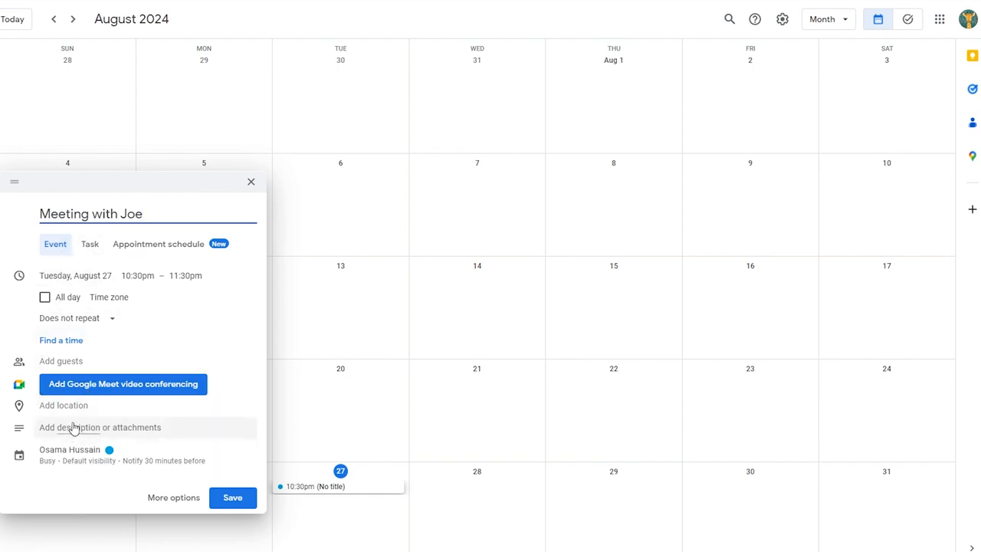
left_click(230, 499)
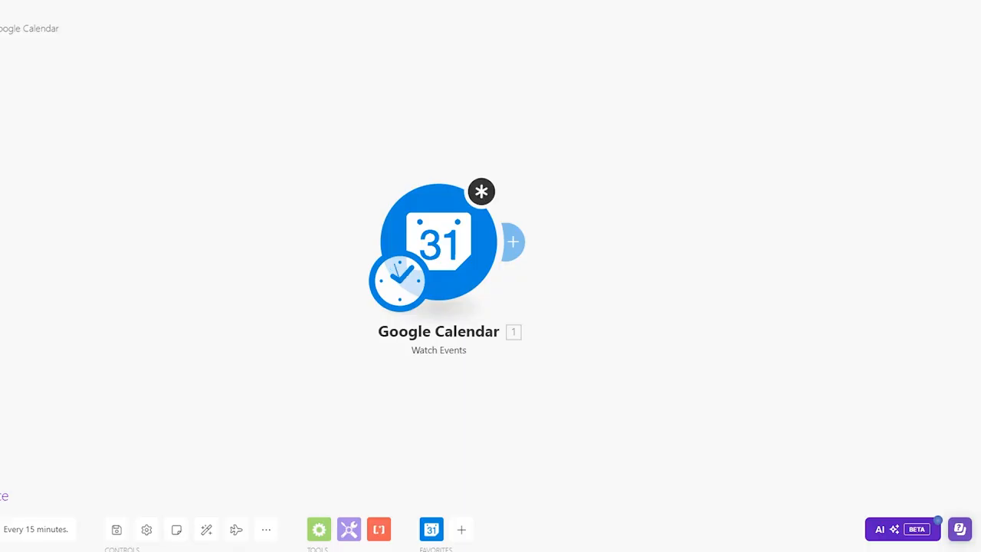
- Return to the Make scenario, open the Google Calendar trigger and reload the page, discarding the unsaved changes
left_click(424, 299)
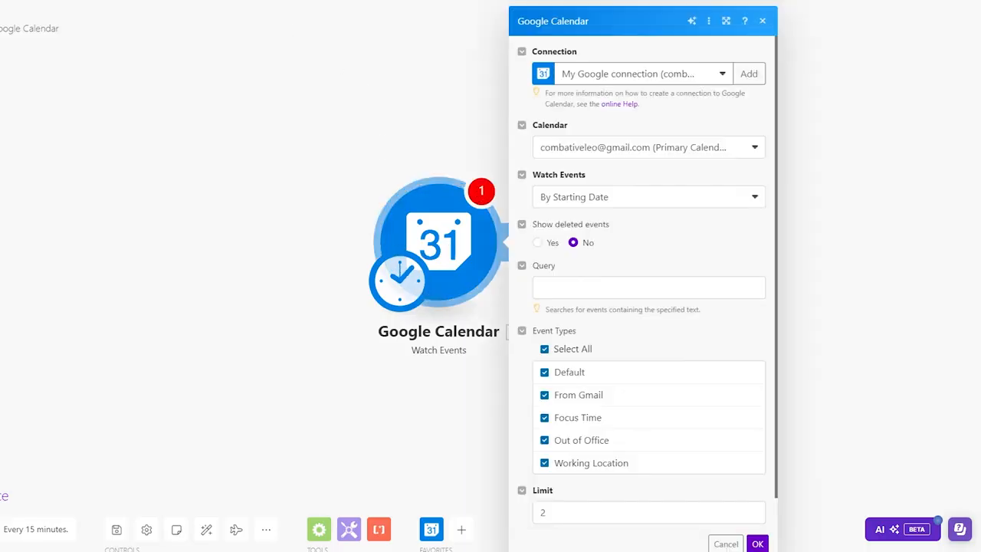
key("F5")
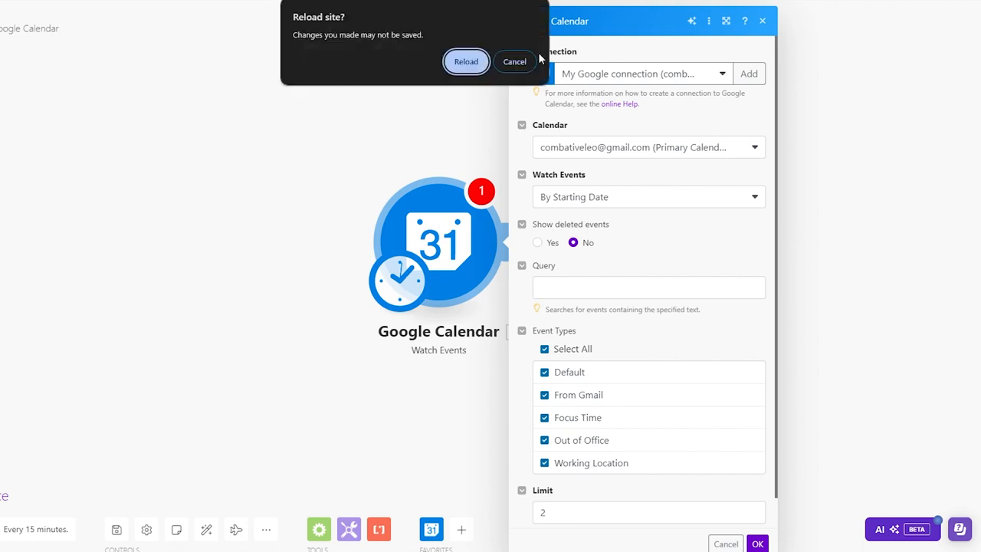
left_click(464, 67)
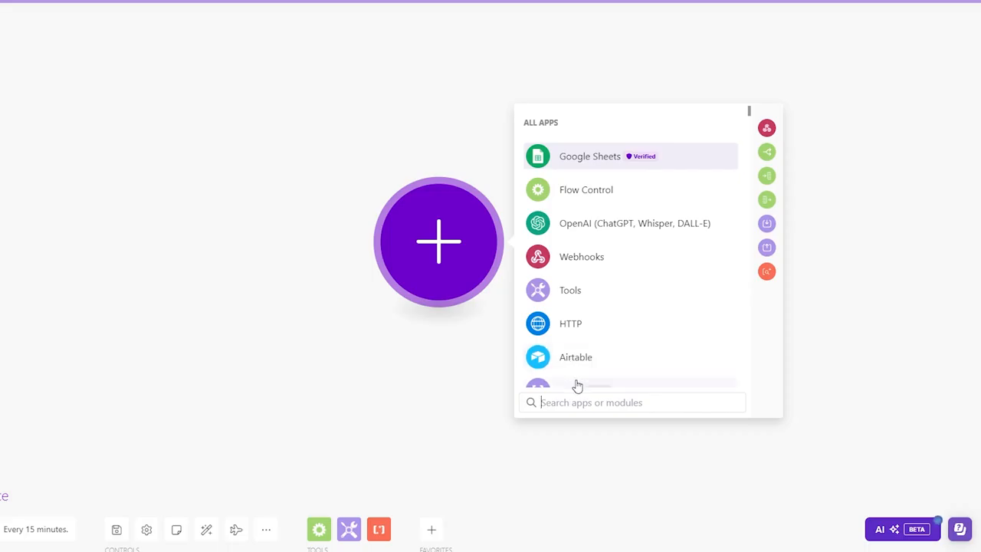
- Search the apps for "calend" and add a Google Calendar Watch Events trigger as the first module
type("calend")
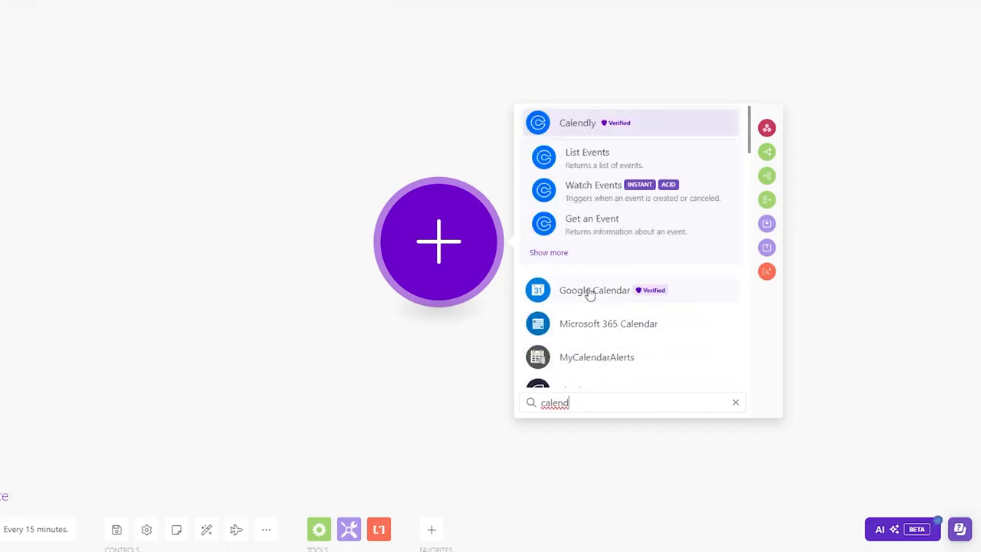
left_click(568, 297)
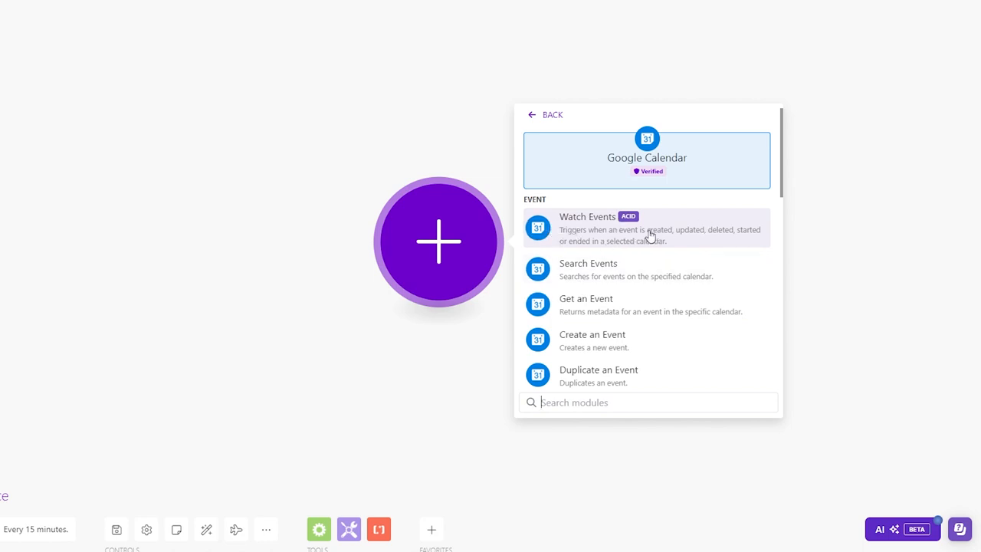
scroll(613, 306, "down", 4)
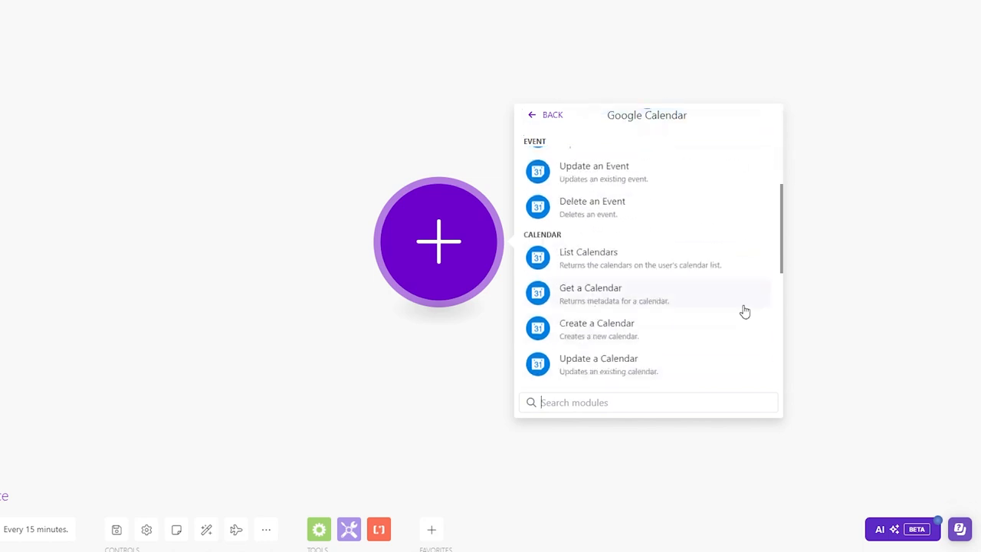
scroll(640, 322, "up", 4)
scroll(633, 348, "up", 3)
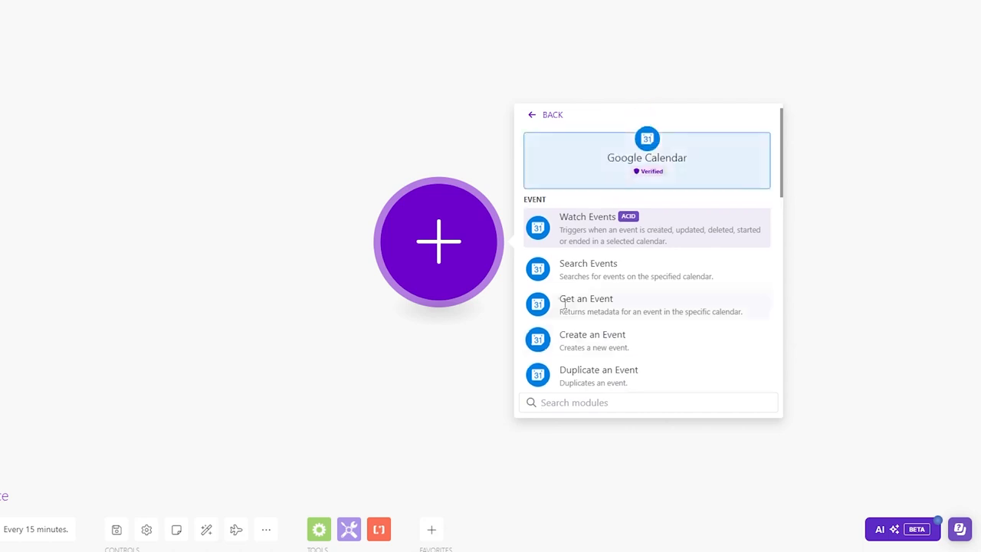
left_click(609, 240)
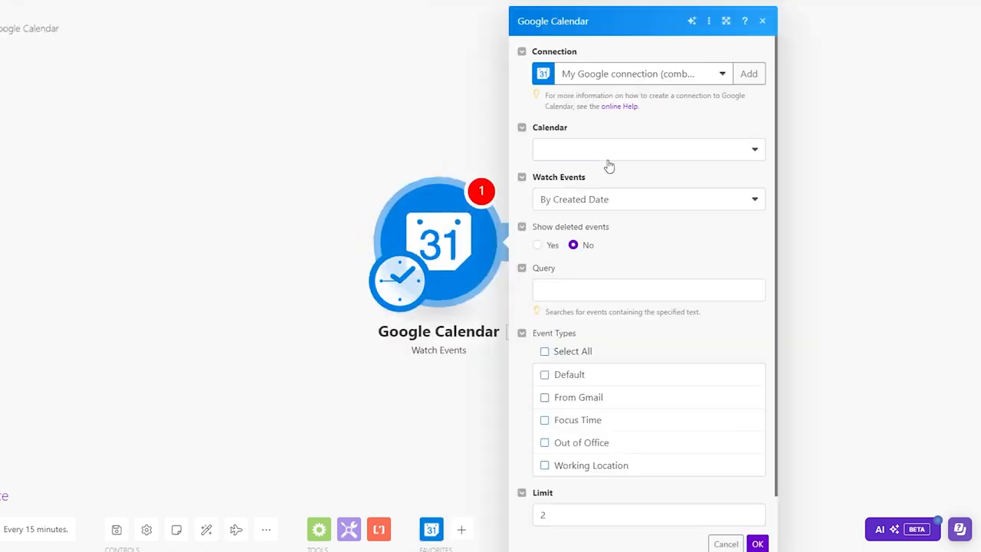
- Set the Google Calendar trigger to watch the account's primary calendar for events by starting date
left_click(609, 151)
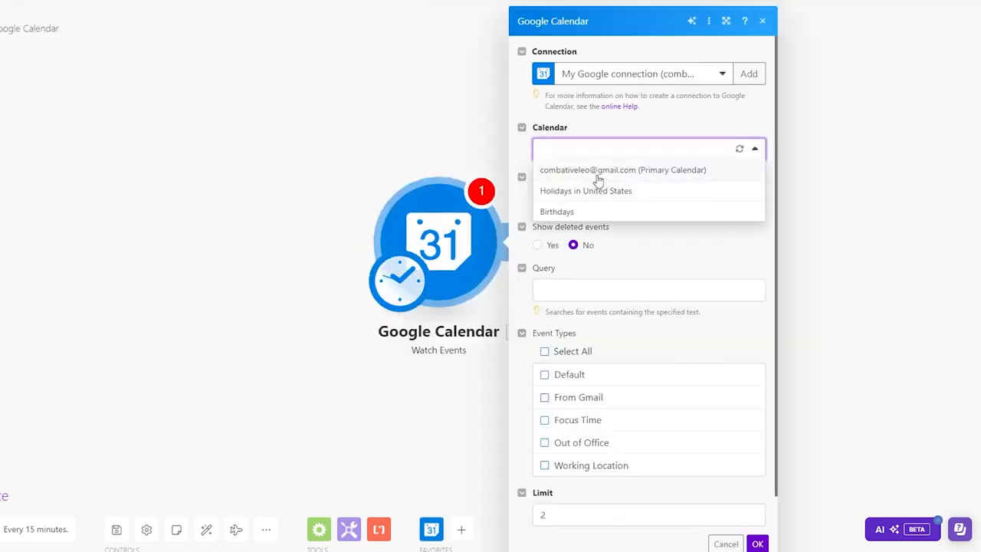
left_click(607, 171)
left_click(594, 201)
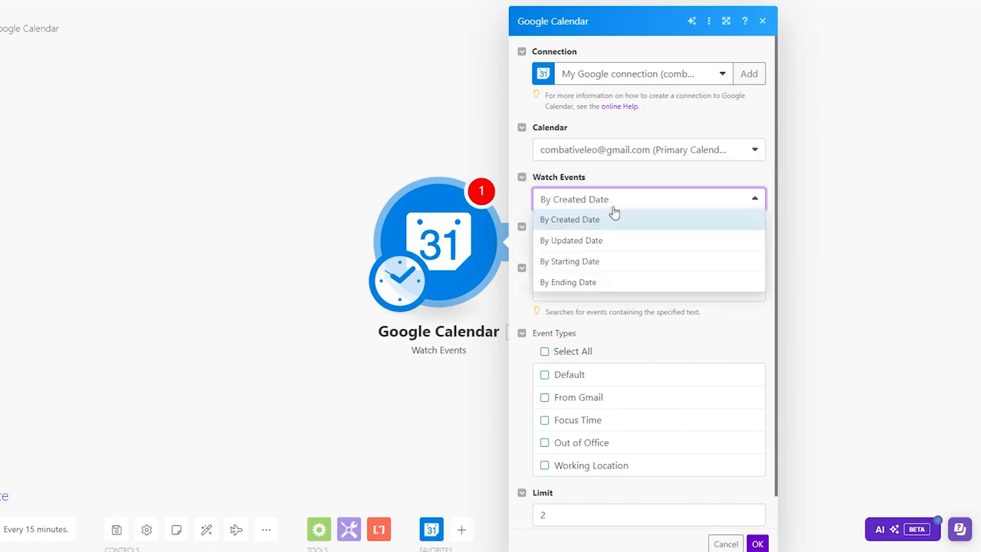
left_click(606, 264)
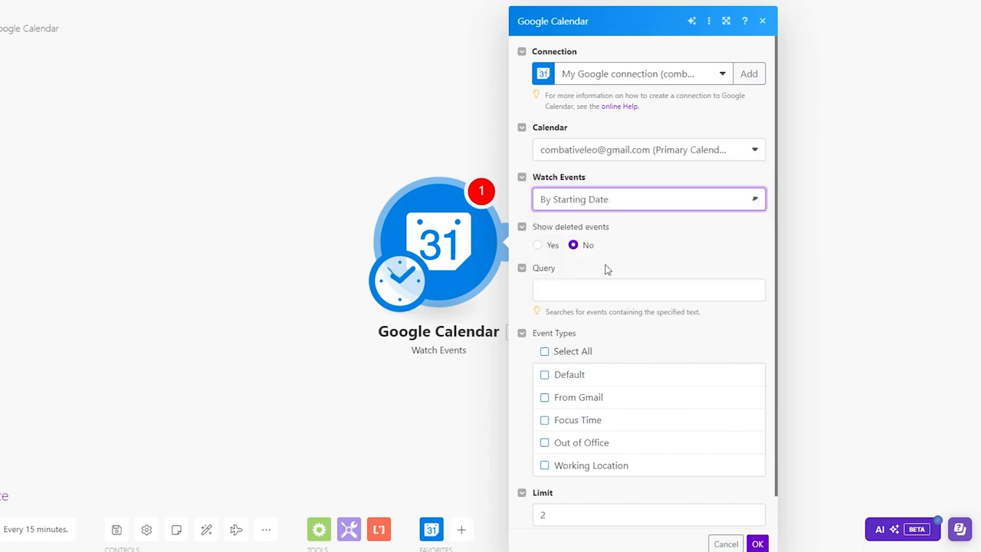
- Include all event types in the trigger and confirm its settings with a limit of 2
left_click(589, 298)
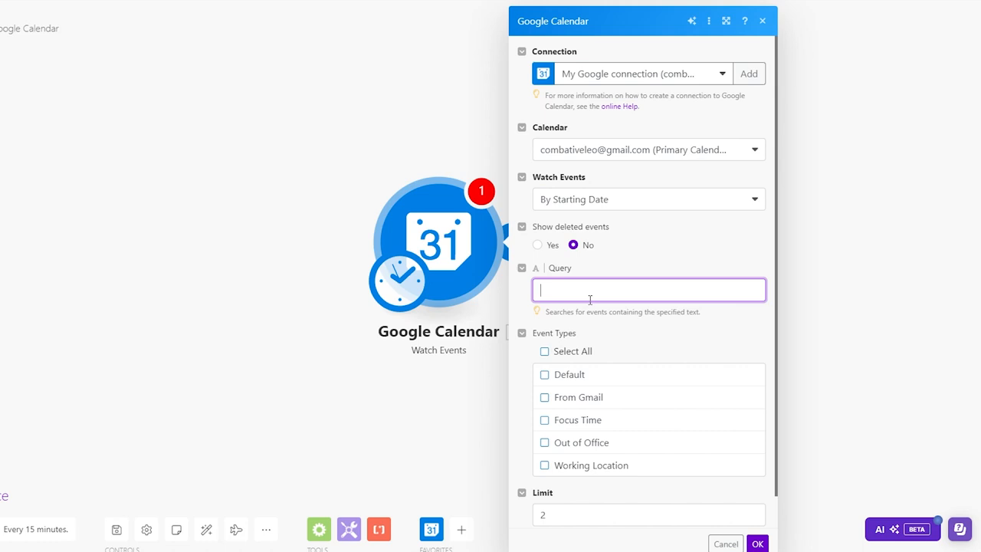
left_click(578, 328)
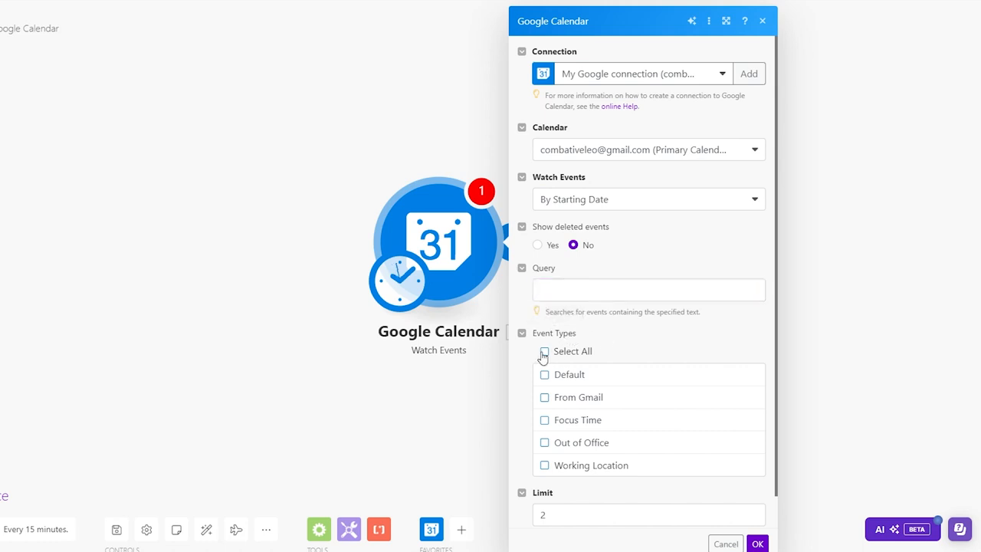
left_click(544, 353)
left_click(569, 516)
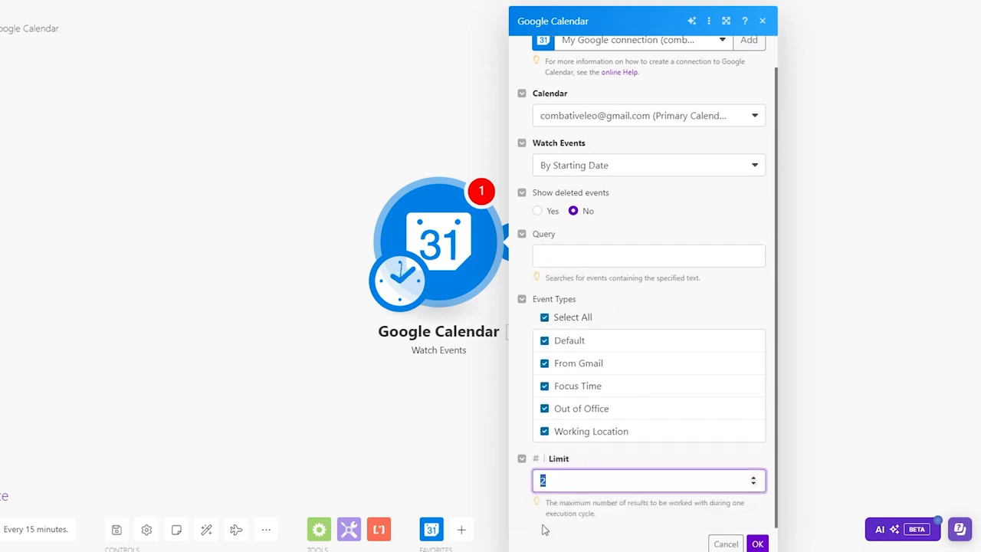
double_click(734, 486)
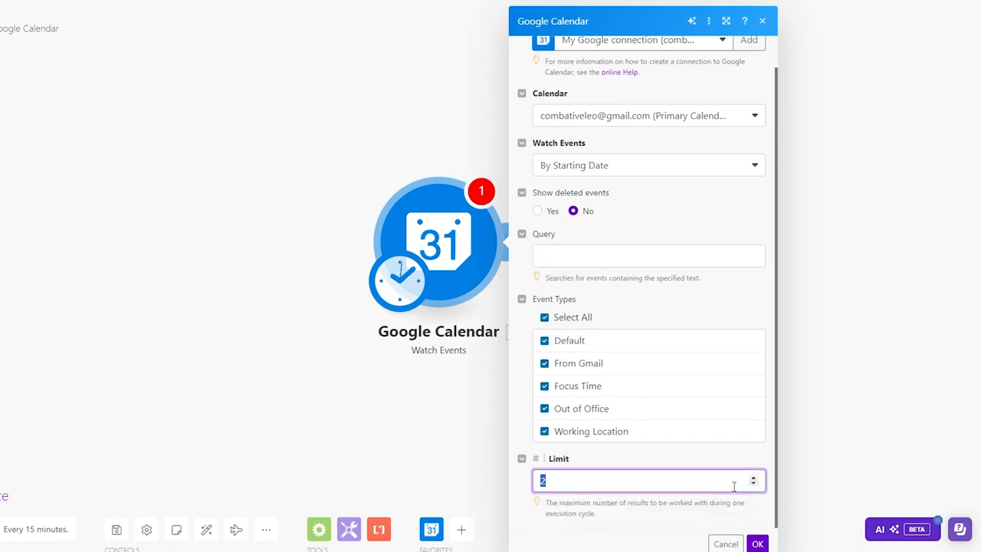
left_click_drag(650, 505, 692, 504)
left_click(683, 503)
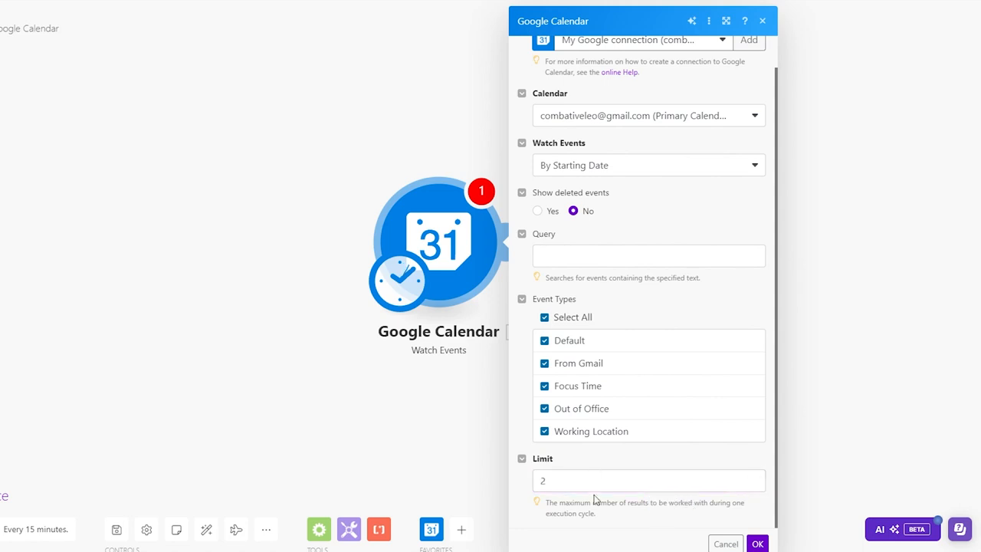
left_click(594, 486)
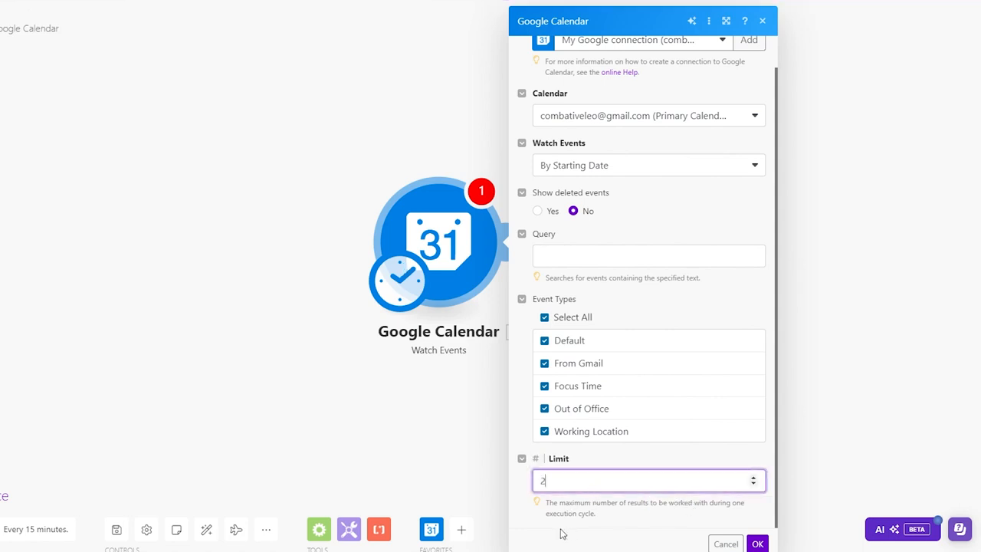
left_click(758, 543)
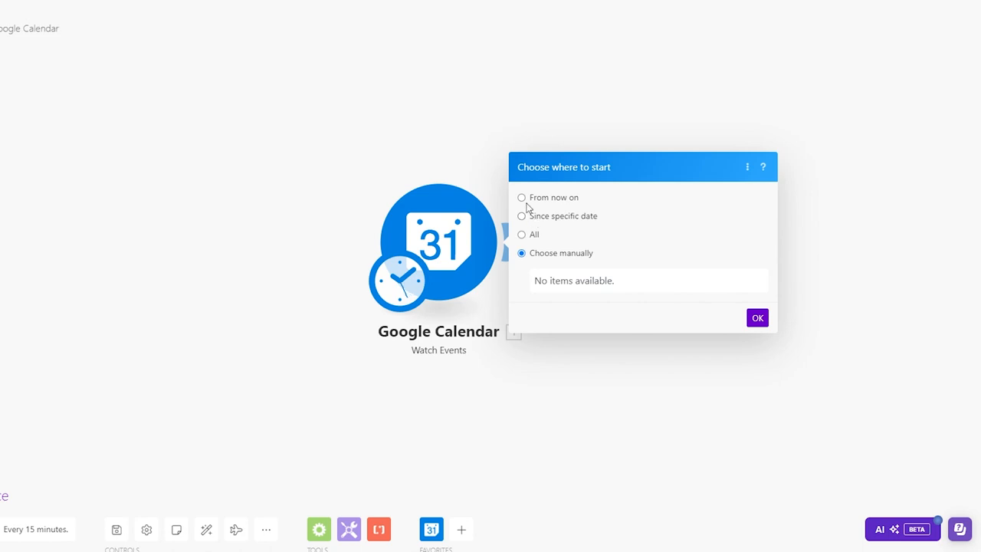
- Try to start the trigger since a specific date, 27 August 2024 at 10:53 PM
left_click(522, 217)
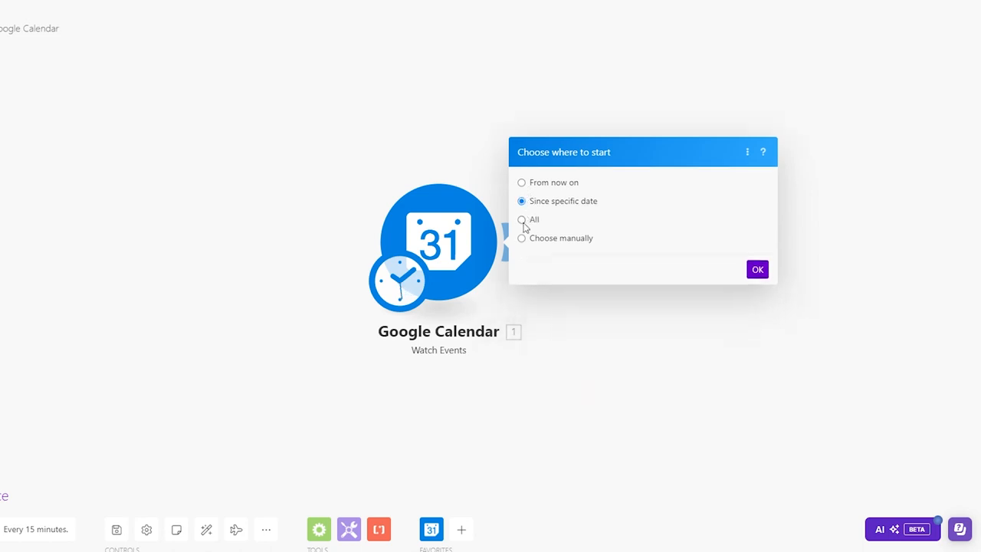
left_click(540, 237)
left_click(831, 290)
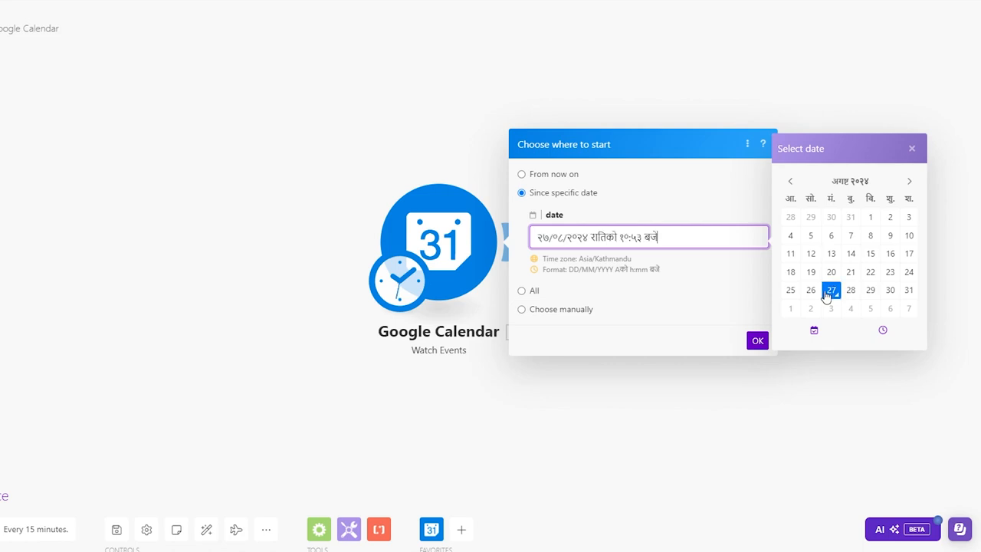
left_click(755, 338)
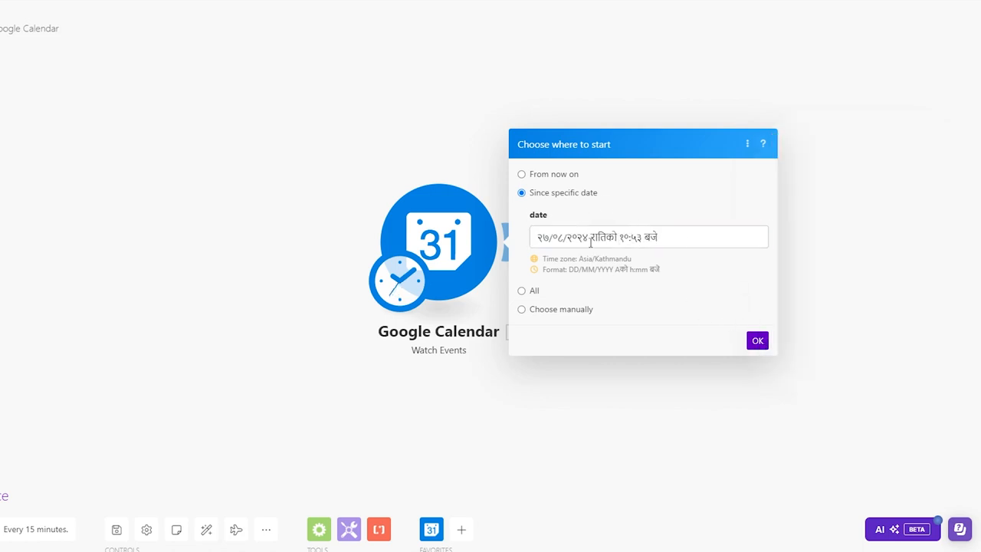
left_click(759, 342)
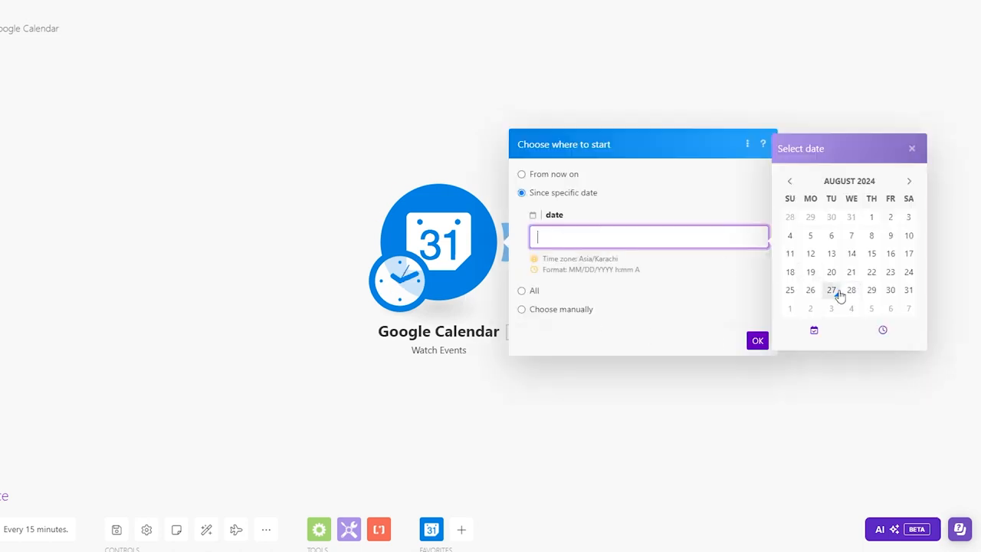
- Set the trigger's starting date to 08/27/2024 10:11 PM, and review and confirm the module's settings
left_click(833, 290)
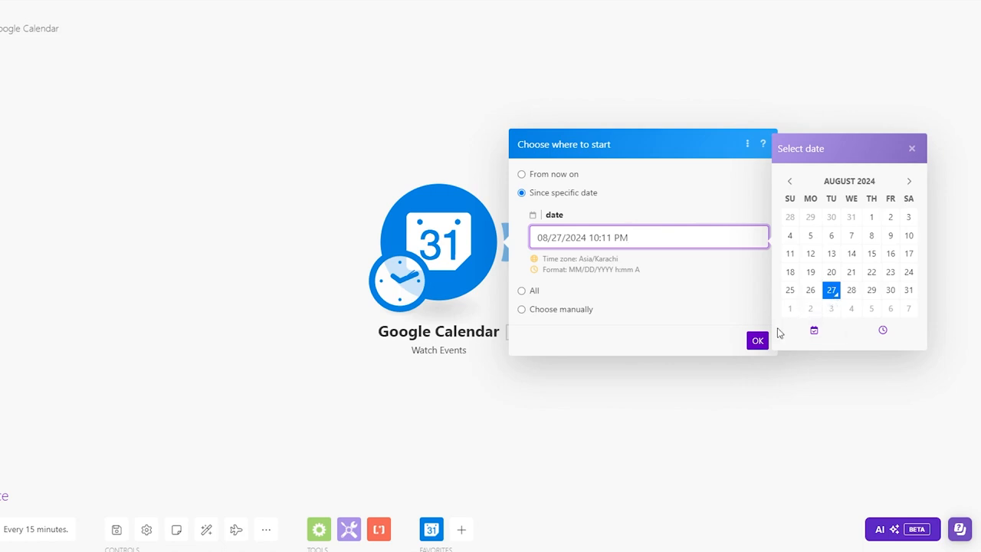
left_click(758, 341)
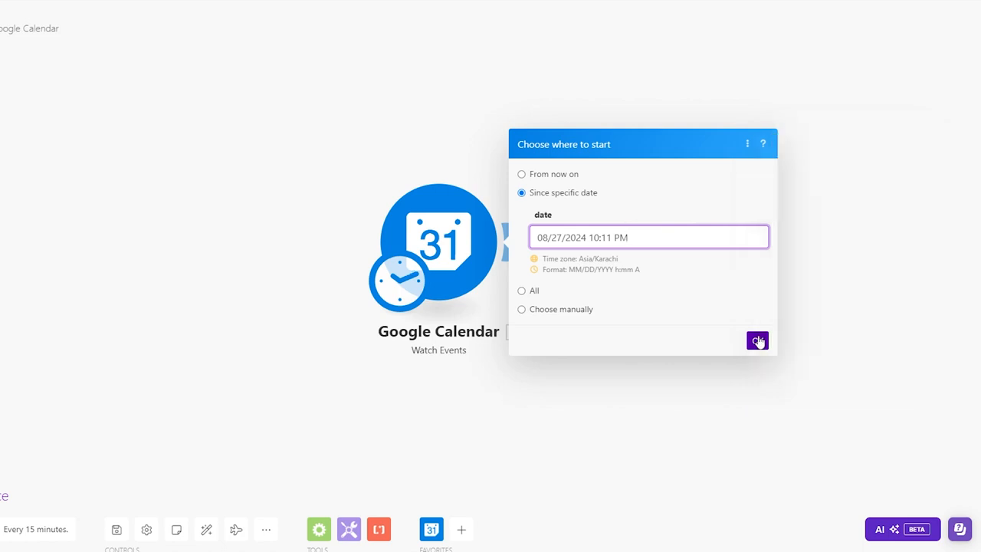
left_click(475, 232)
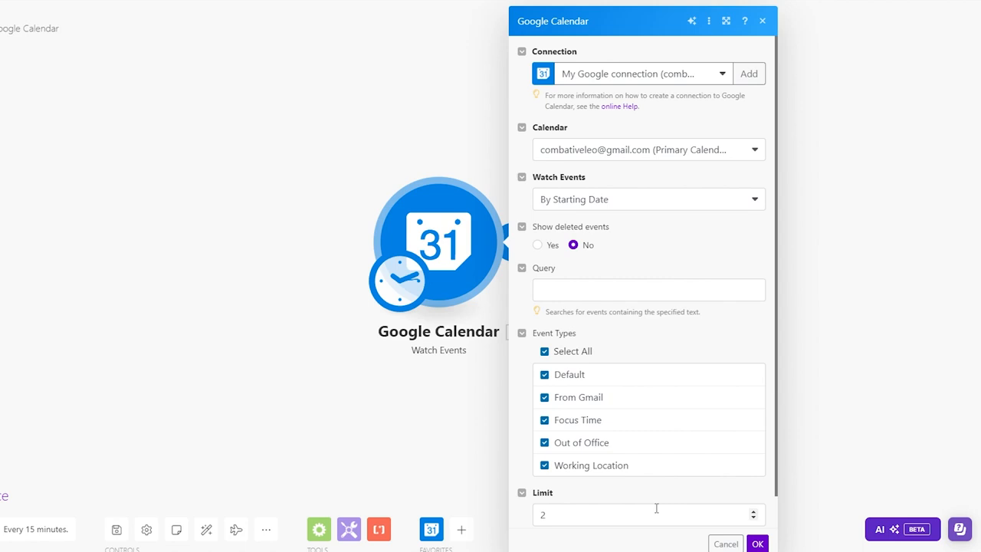
left_click(758, 543)
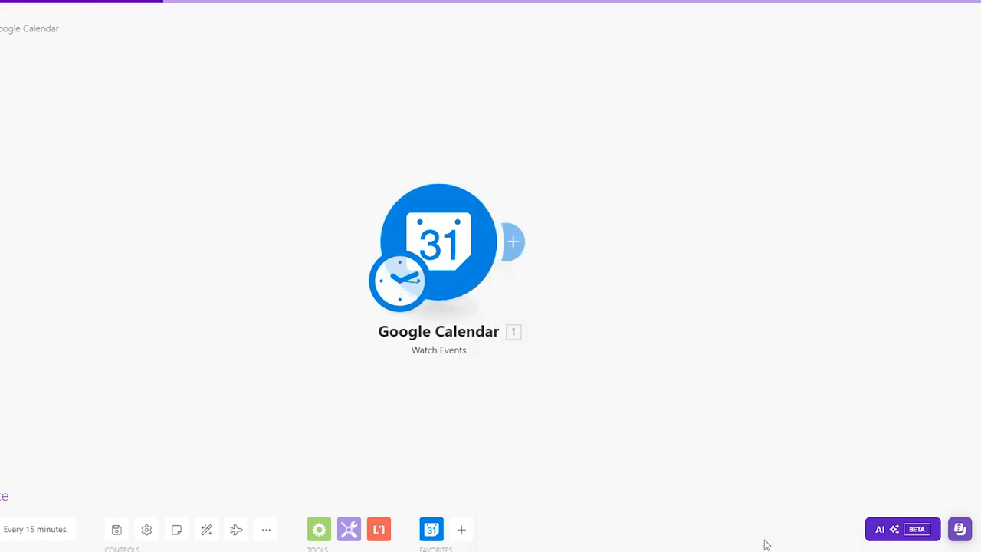
- Add a module after the Google Calendar trigger and choose Slack as its app
left_click(518, 243)
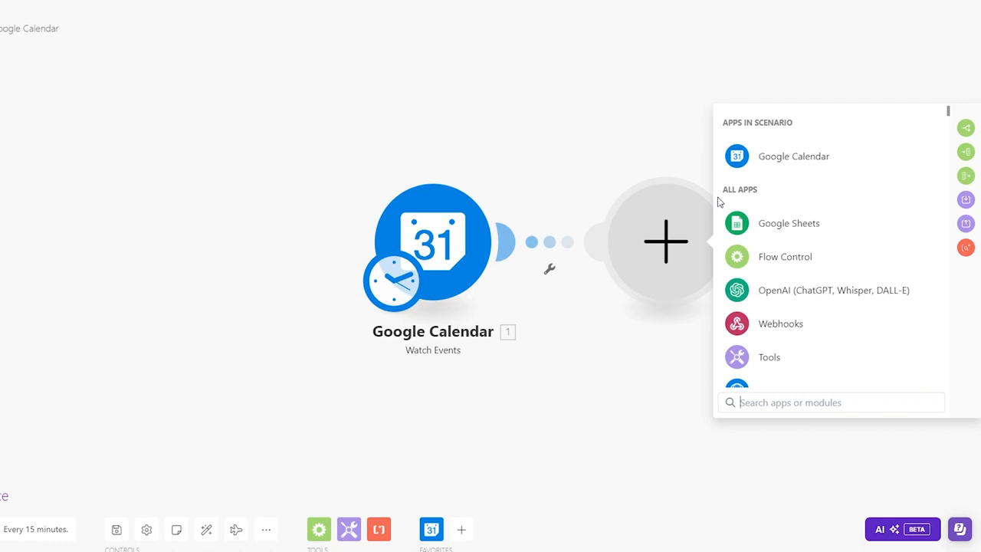
scroll(704, 276, "down", 1)
scroll(683, 244, "up", 1)
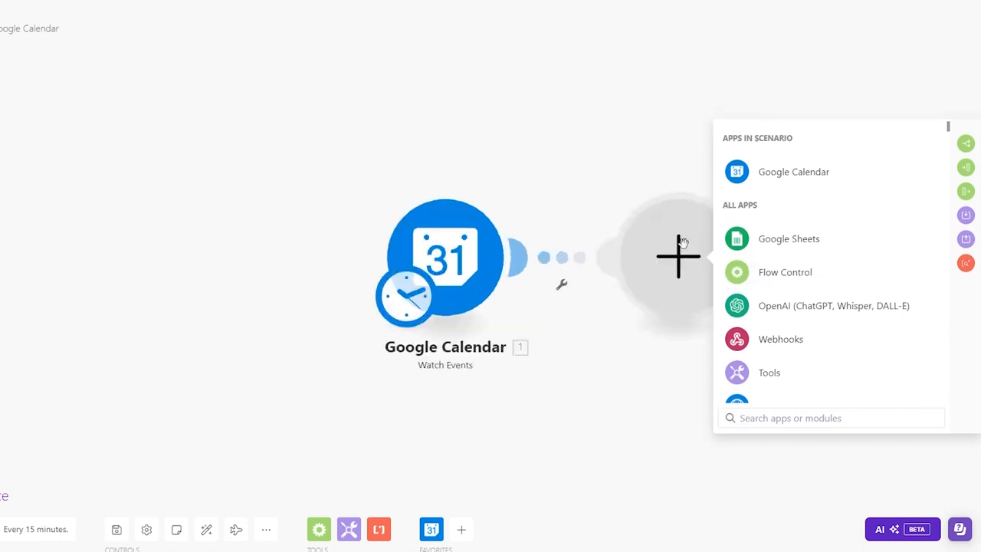
scroll(843, 384, "down", 3)
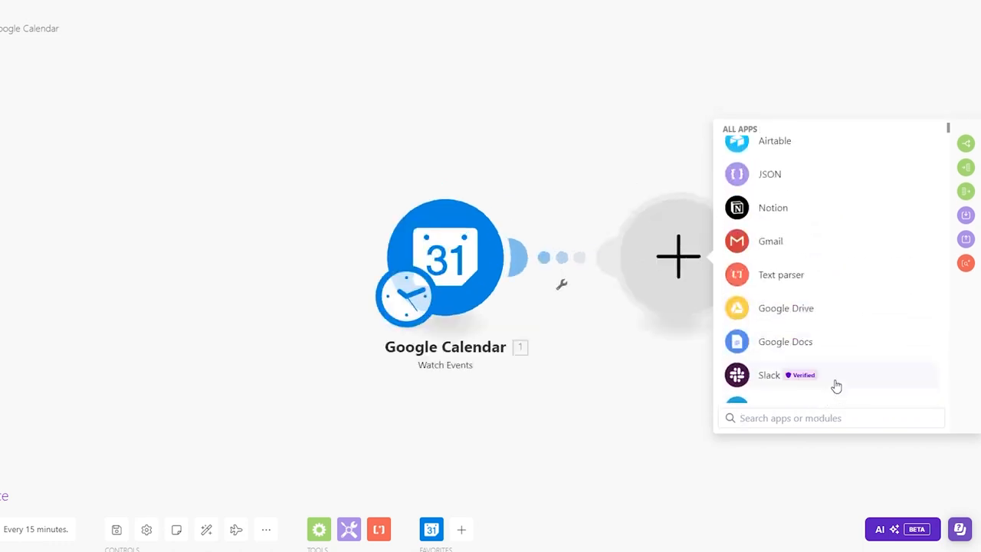
left_click(836, 386)
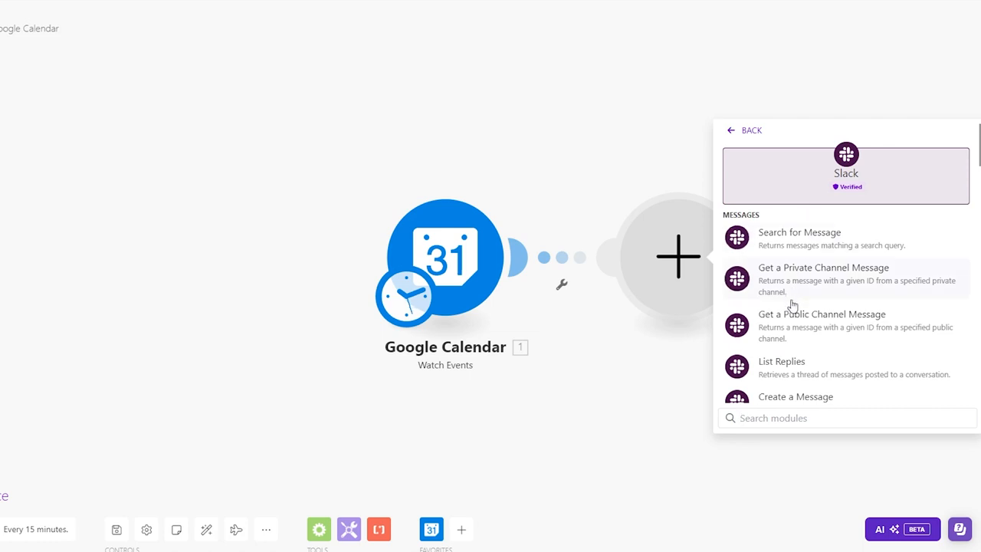
- Search the Slack modules for "dm", clear the search and add the Get a Private Channel Message module
scroll(797, 291, "down", 1)
scroll(815, 227, "down", 2)
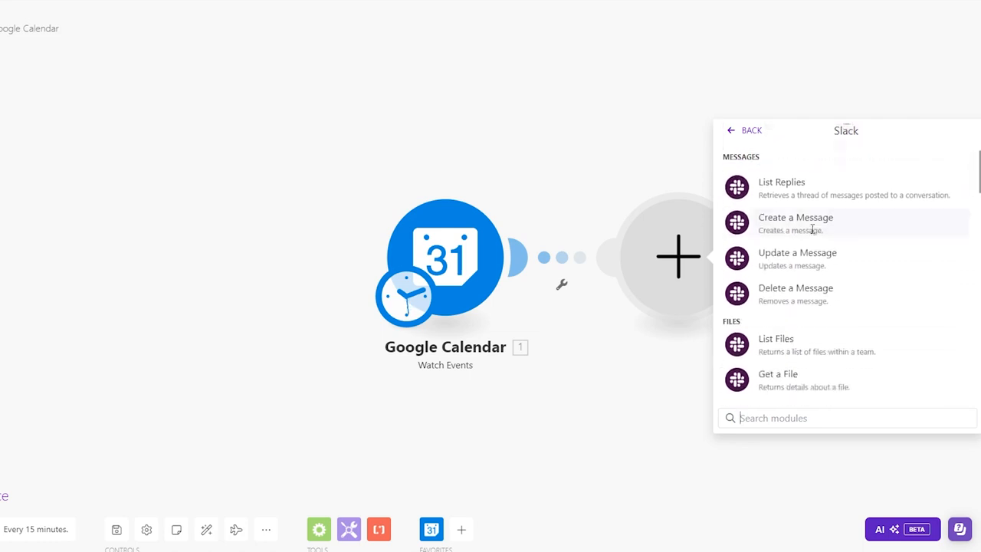
scroll(820, 340, "down", 4)
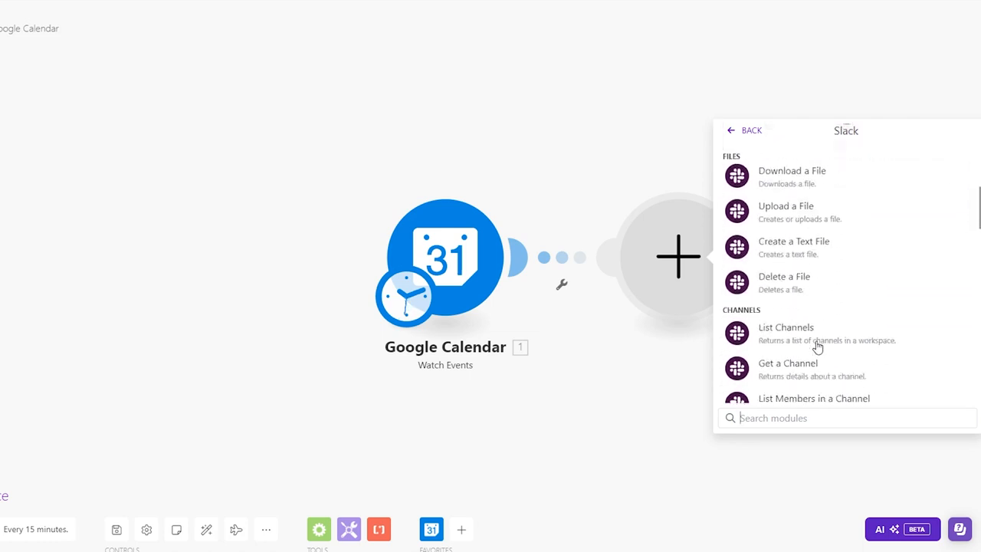
type("de")
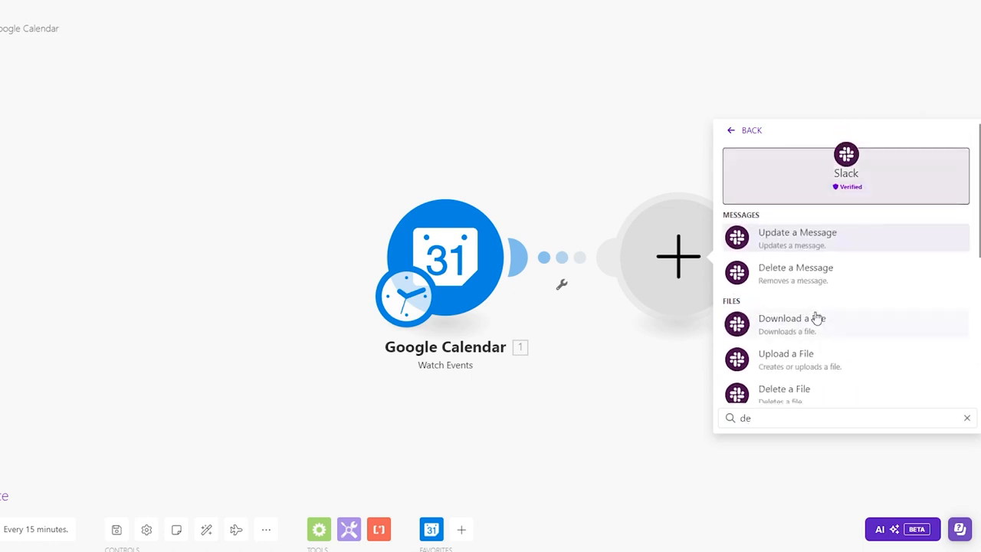
type("m")
double_click(823, 415)
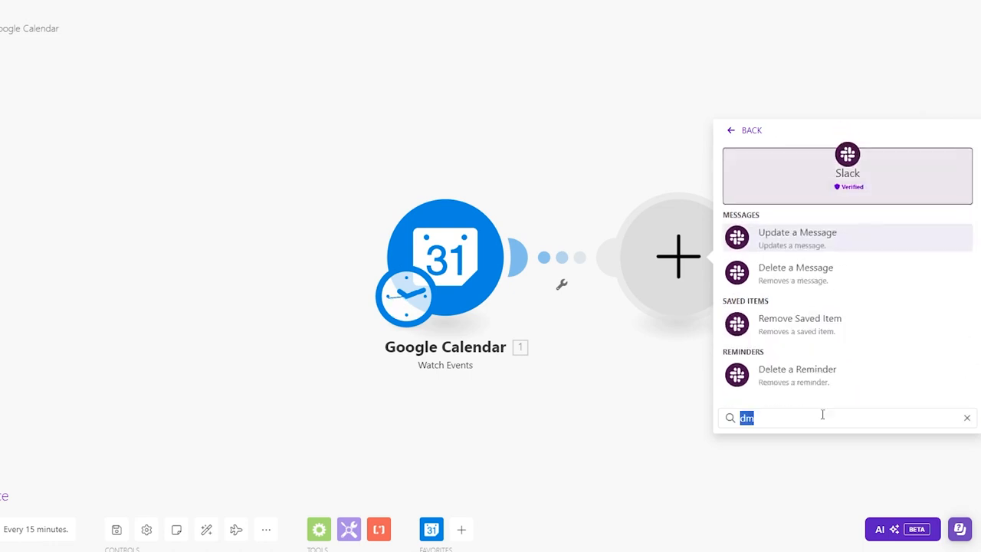
key("BackSpace")
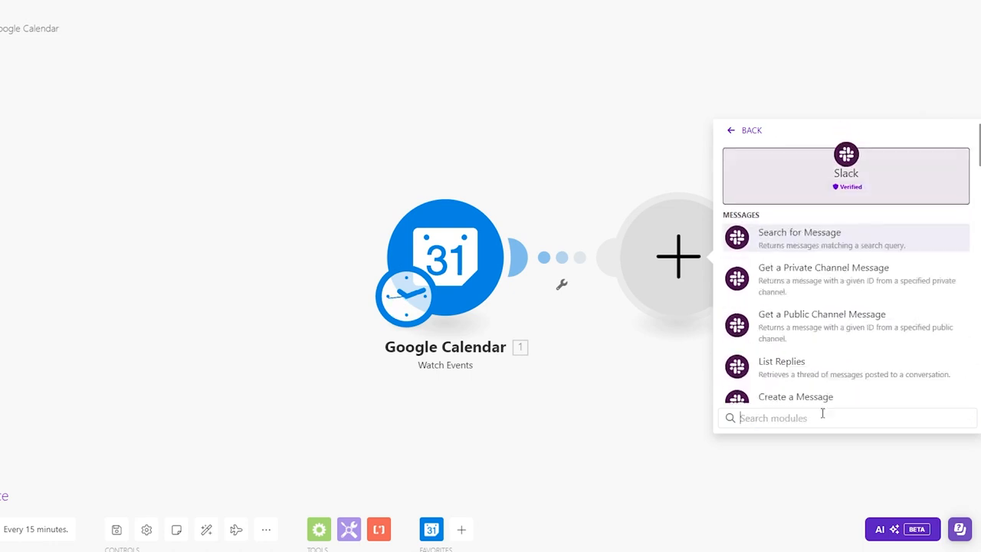
left_click(843, 285)
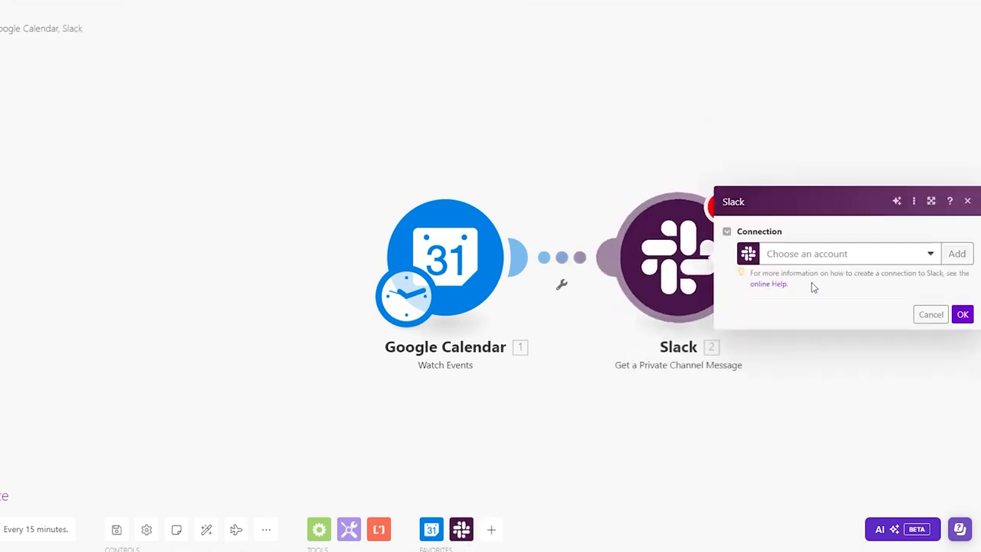
- Choose the existing Slack user connection for the module and update its permissions
left_click(920, 253)
left_click(909, 276)
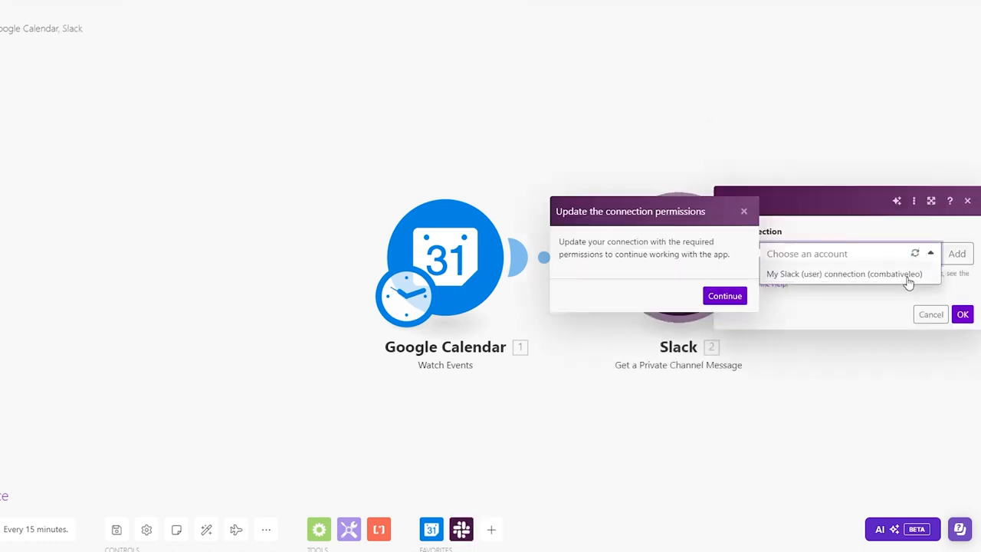
left_click(723, 297)
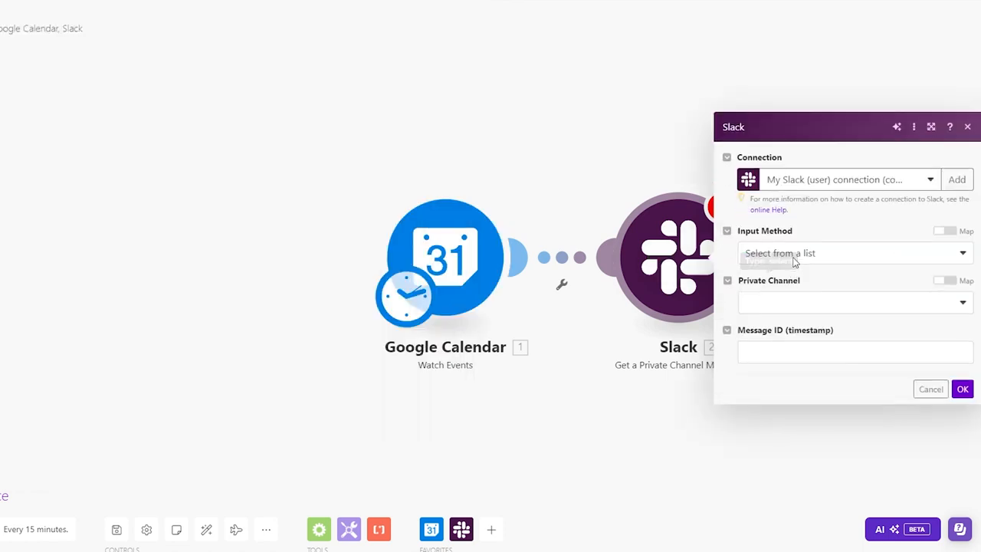
- Select private-meeting from the list as the Slack module's private channel
left_click(792, 255)
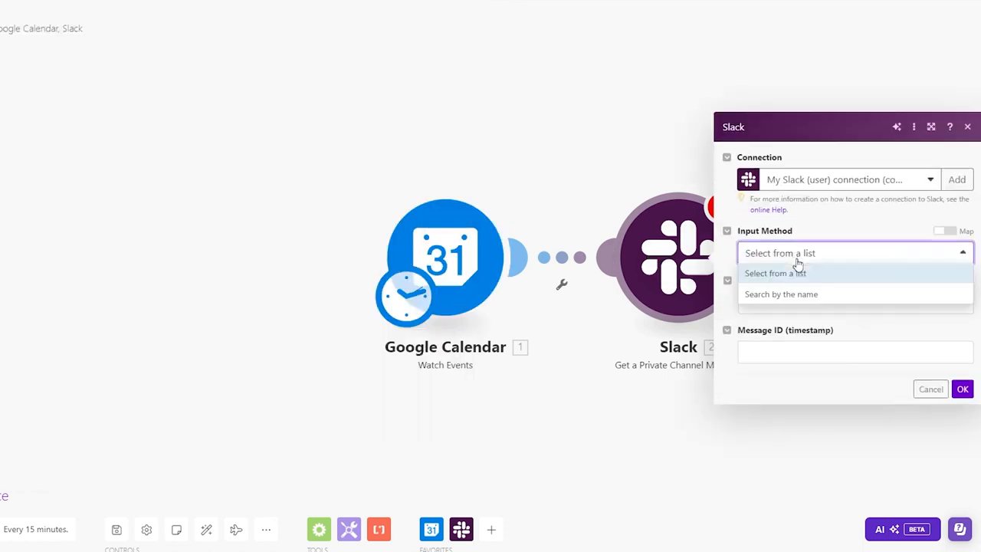
left_click(808, 252)
left_click(808, 252)
left_click(800, 285)
left_click(817, 309)
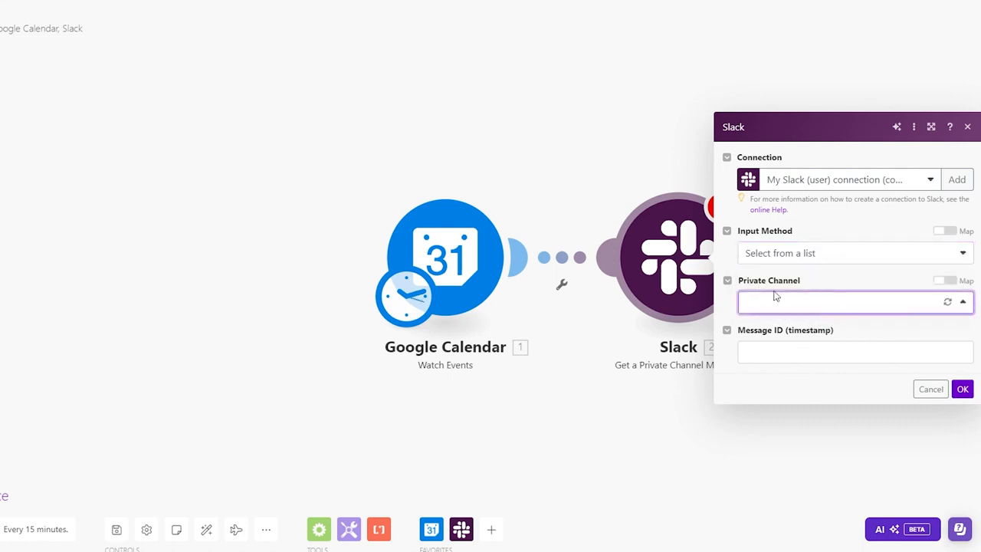
left_click(871, 270)
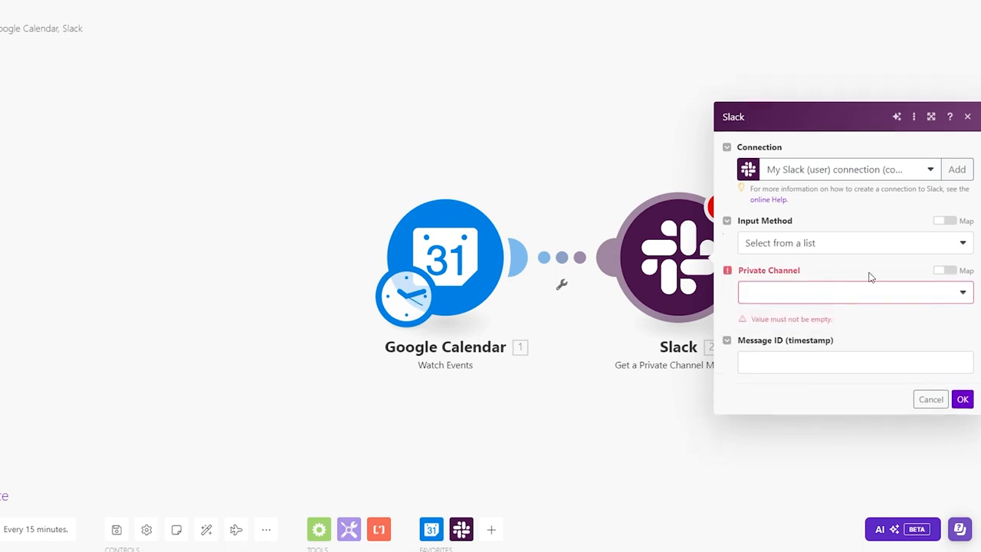
left_click(869, 290)
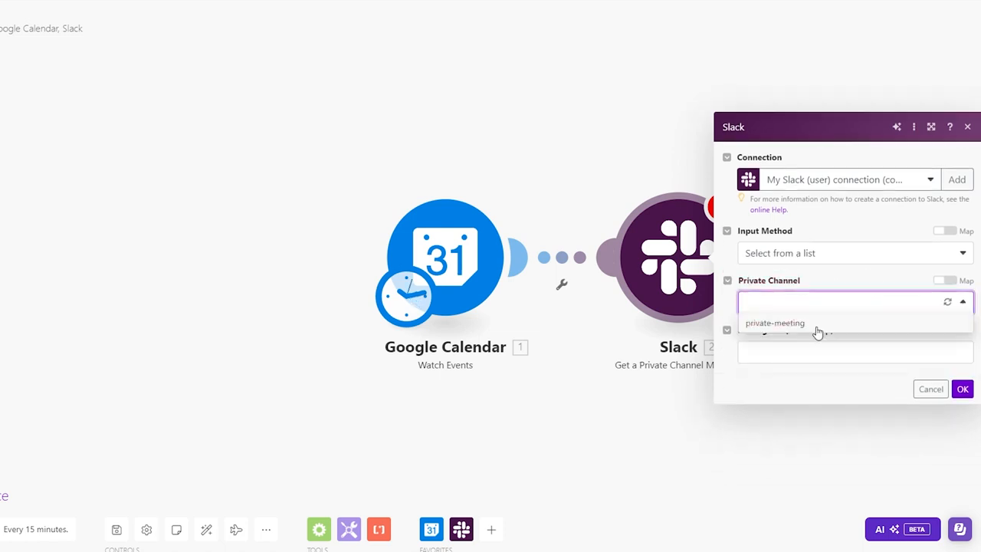
left_click(797, 323)
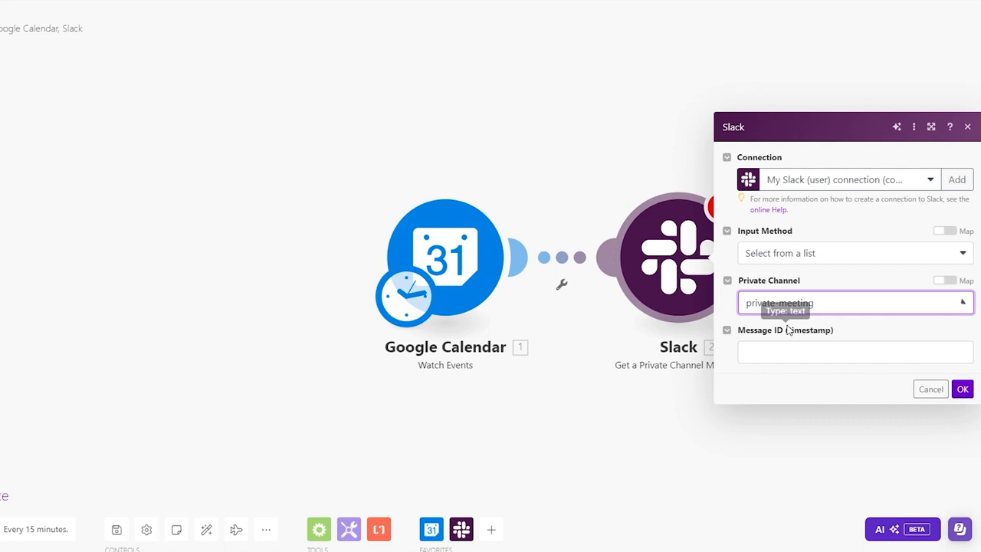
- Fill the Slack module's Message ID with the calendar's Event ID followed by "this event has tarted" and save the module settings
left_click(798, 361)
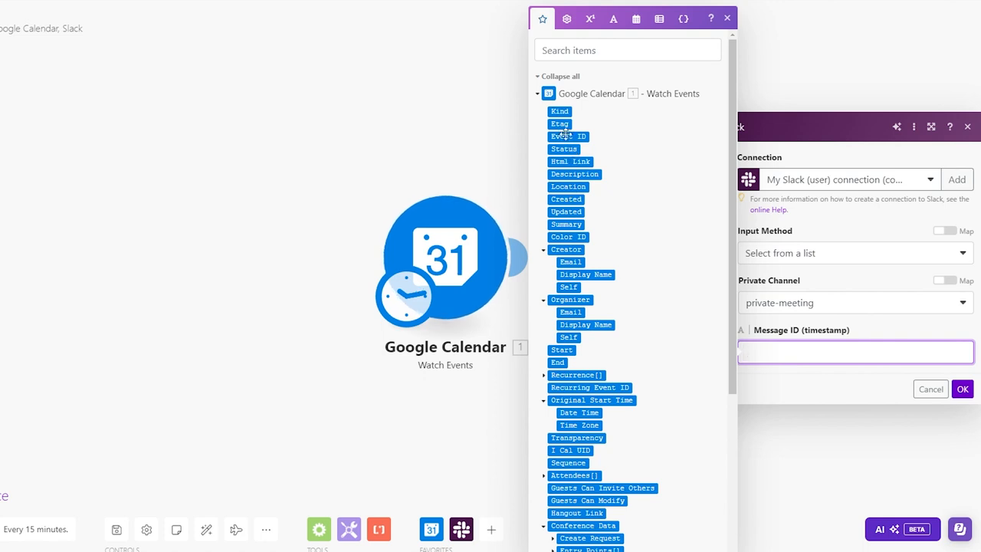
left_click(591, 50)
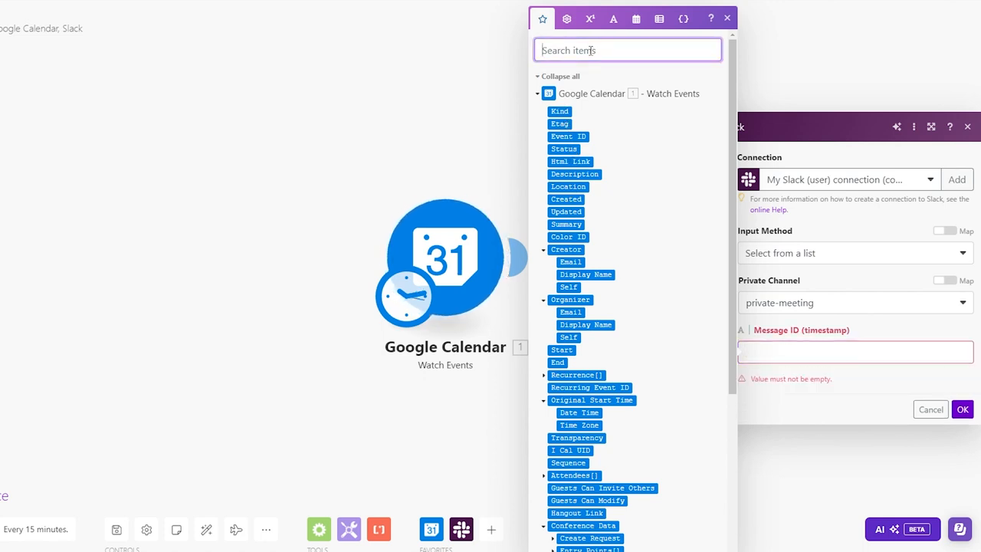
type("eve")
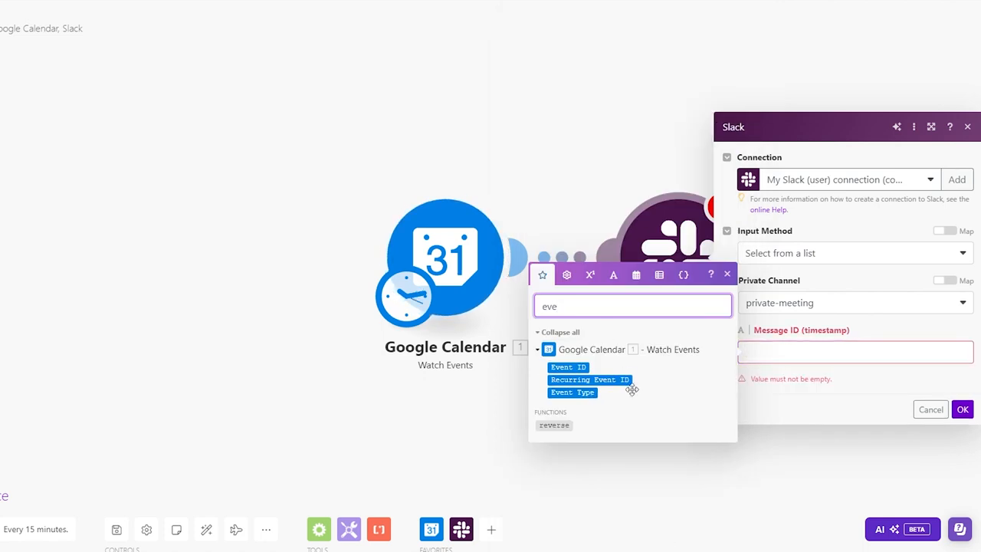
left_click(574, 368)
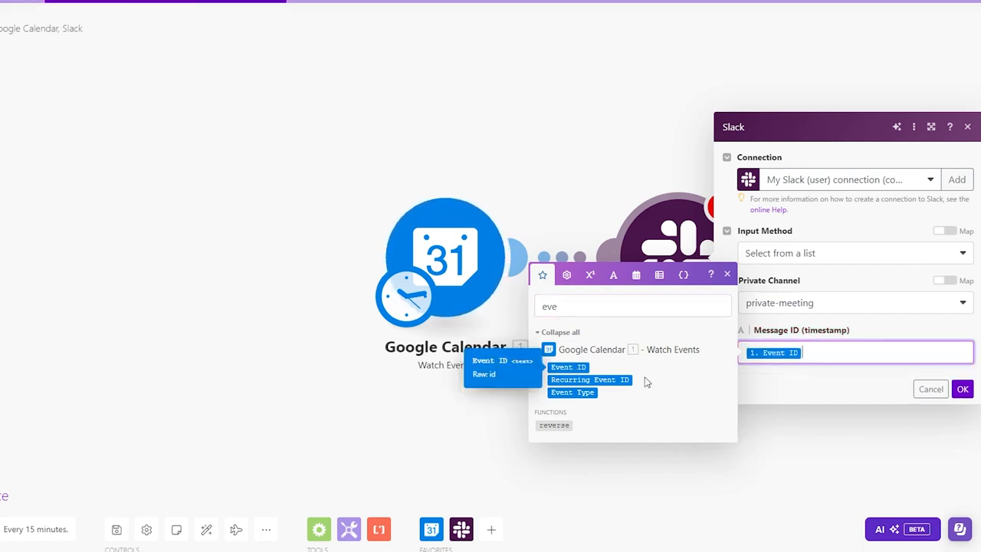
type("this event")
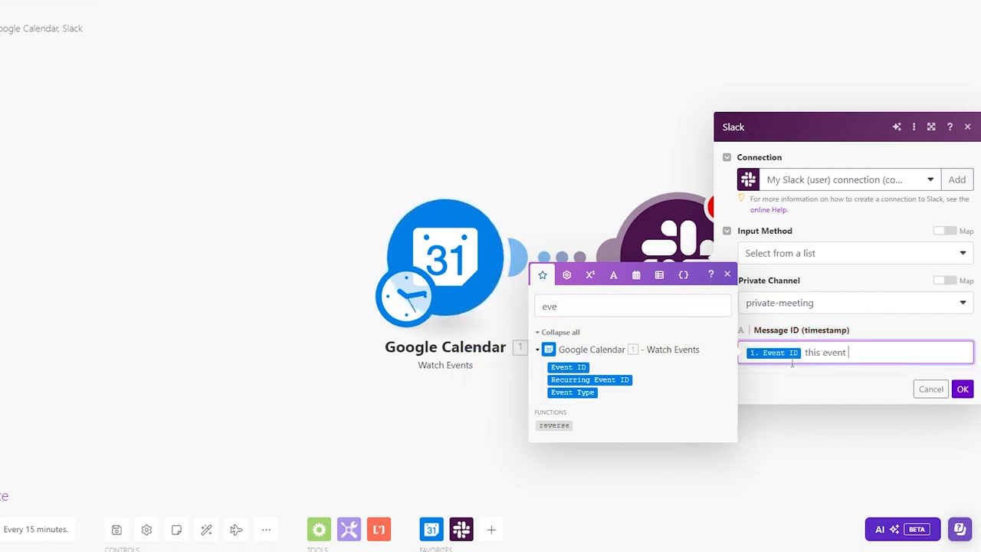
type(" has tarted")
left_click(962, 389)
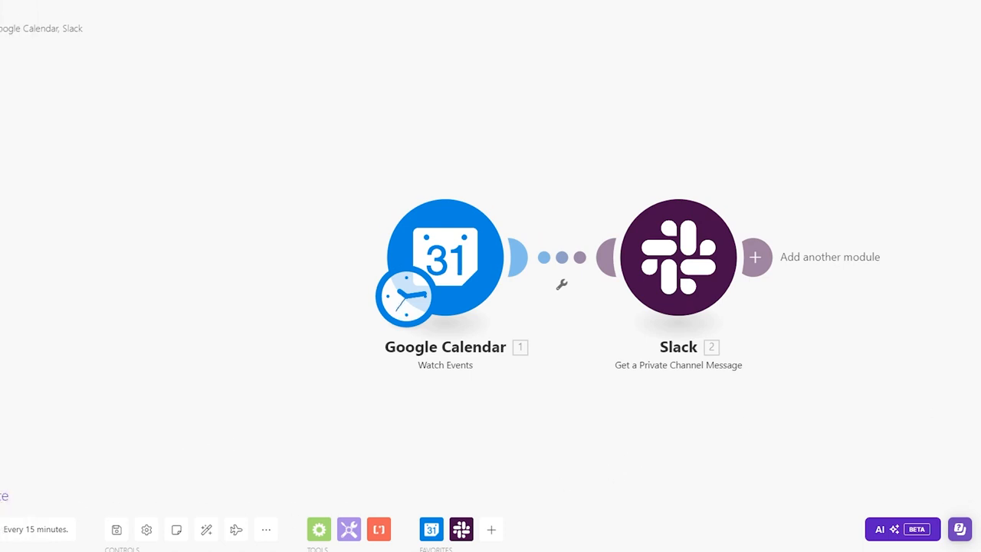
- Run the scenario once and reload the private-meeting channel in Slack to check for a message
left_click(3, 497)
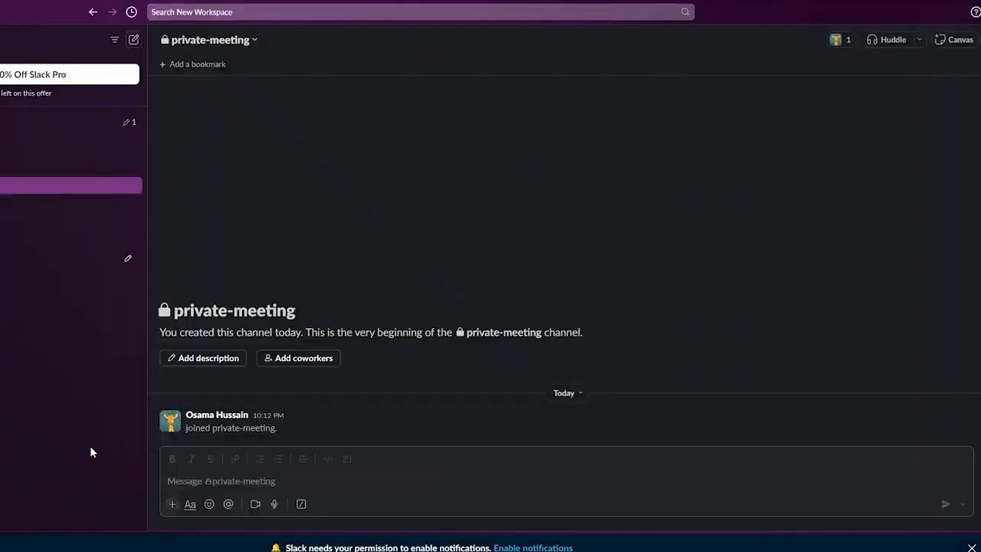
key("ctrl+r")
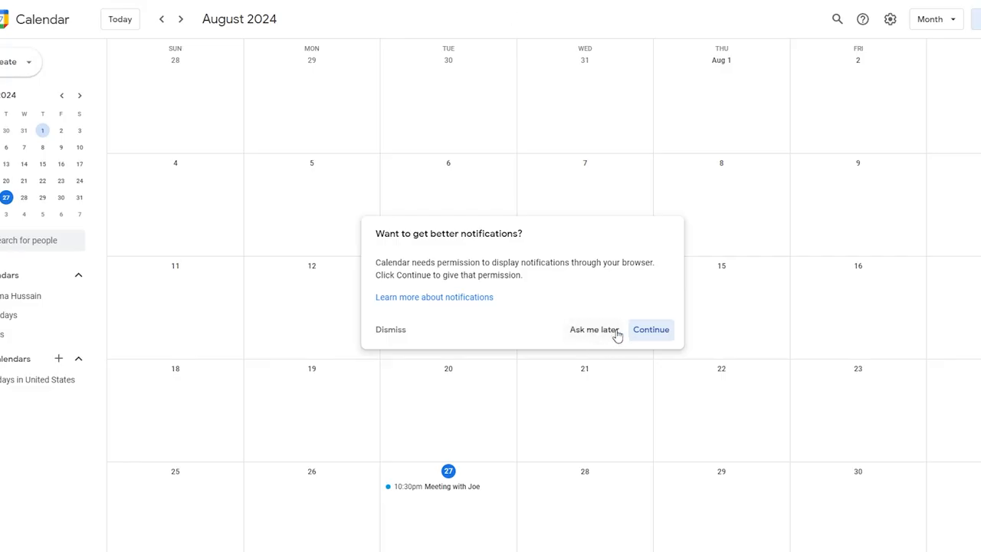
- In Google Calendar, postpone the notification prompt, set the August 27 meeting's start time to 10:15pm and save the event
left_click(617, 331)
left_click(457, 487)
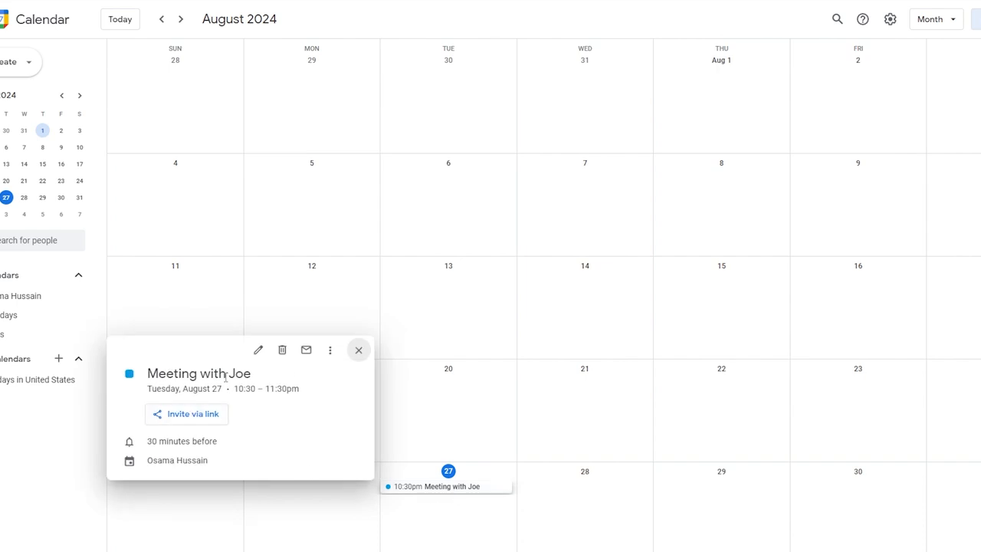
left_click(259, 351)
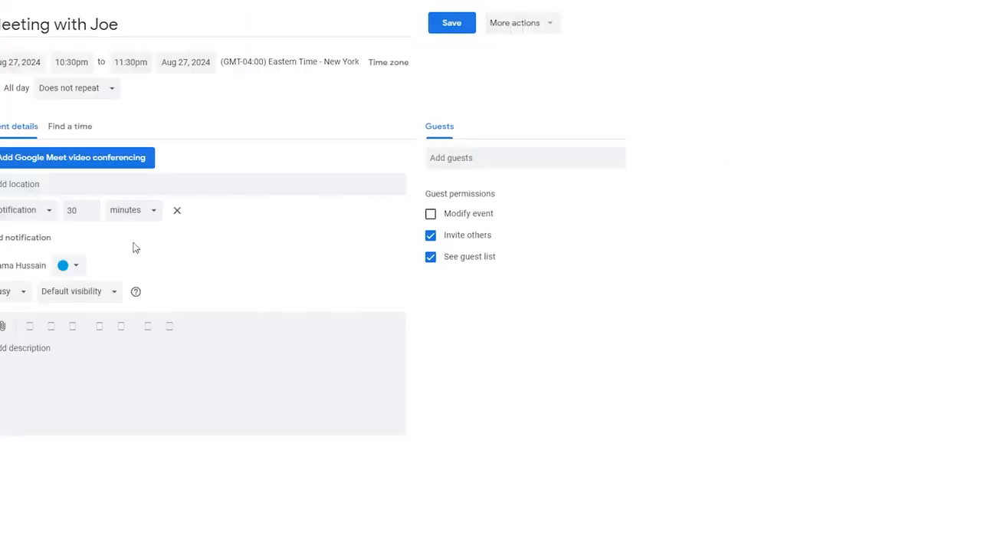
left_click(53, 214)
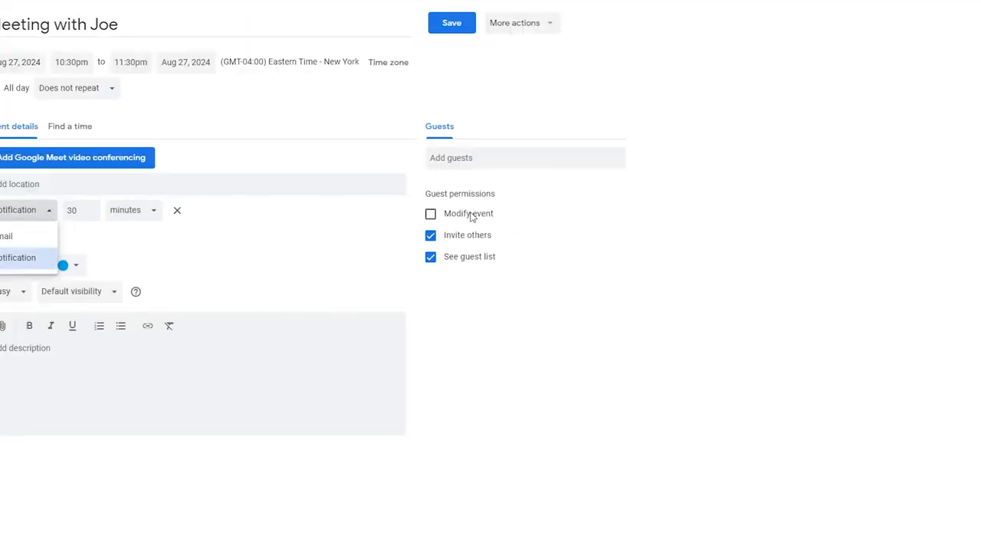
left_click(321, 234)
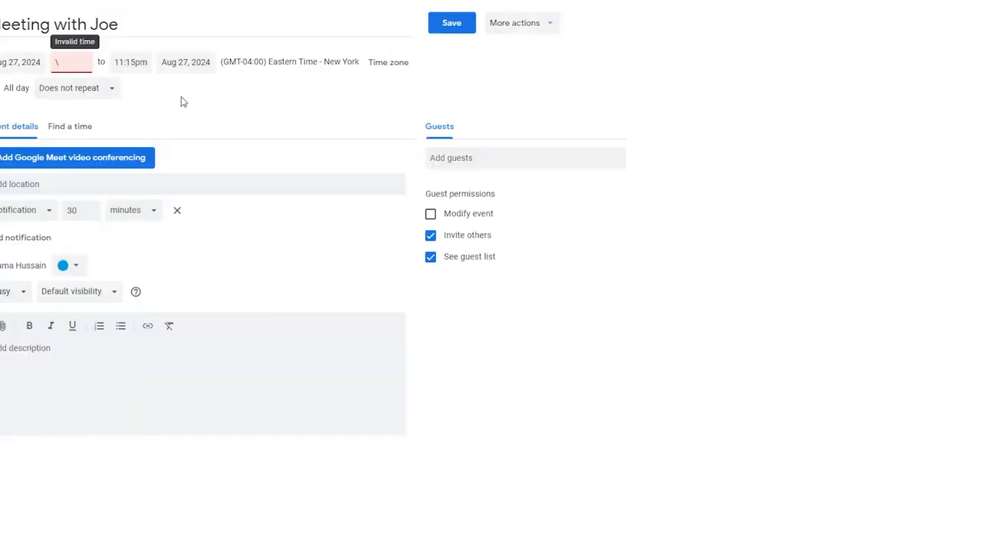
left_click(84, 67)
type("10:15pm")
left_click(460, 22)
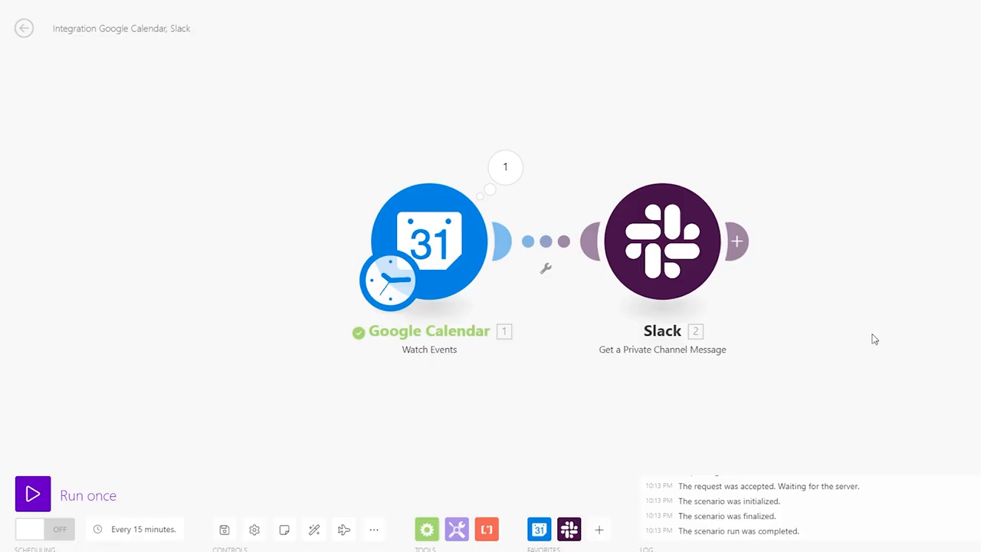
- Run the Make scenario twice more, reloading Slack's private-meeting channel after each run
left_click(33, 496)
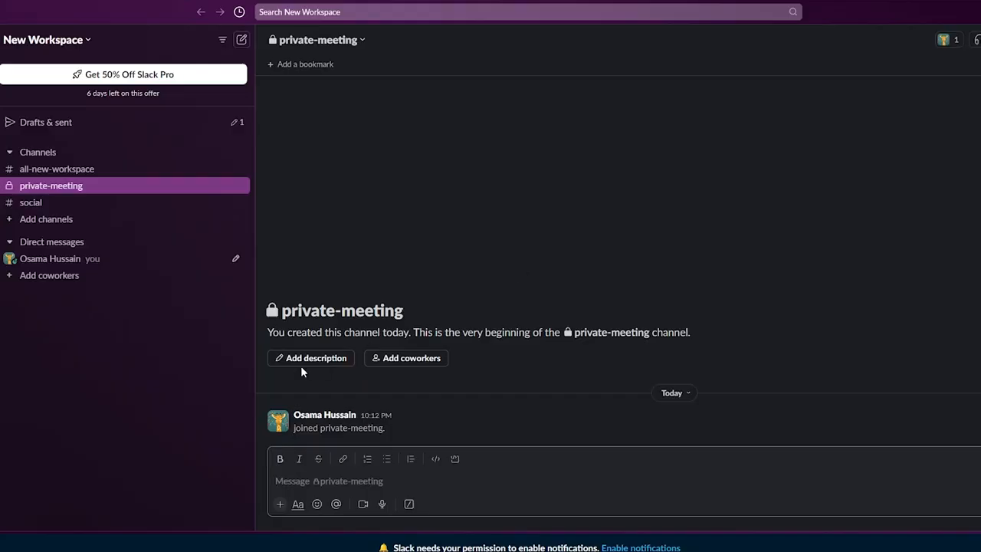
key("F5")
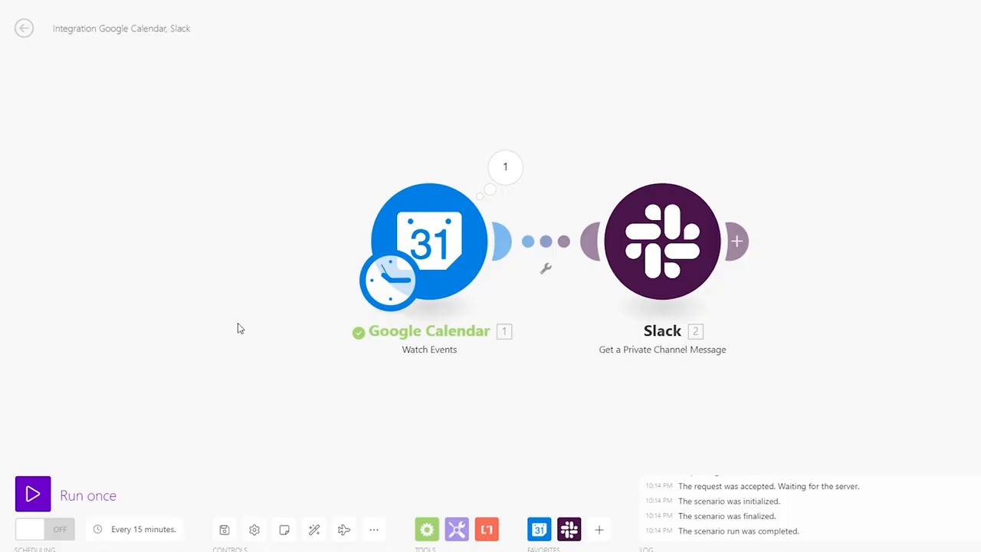
left_click(88, 495)
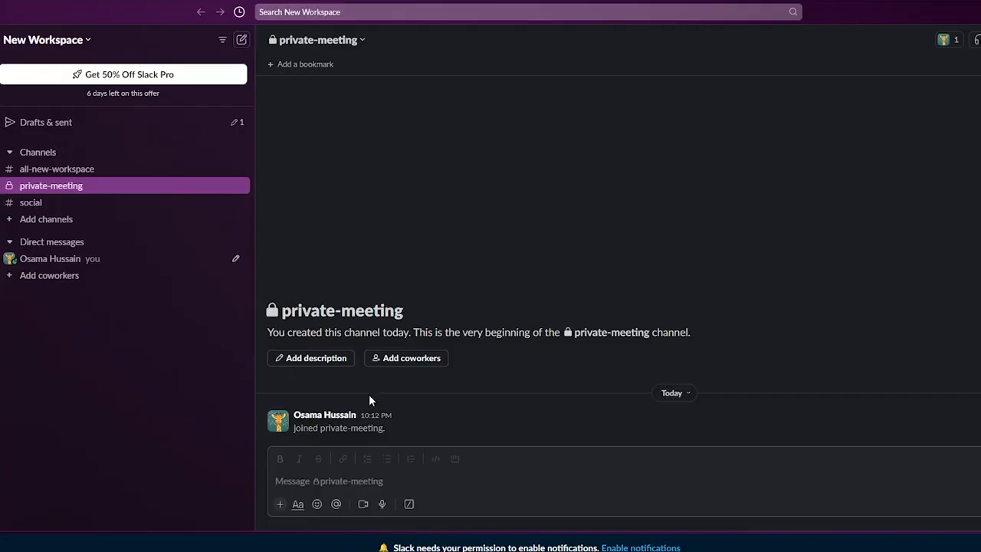
key("F5")
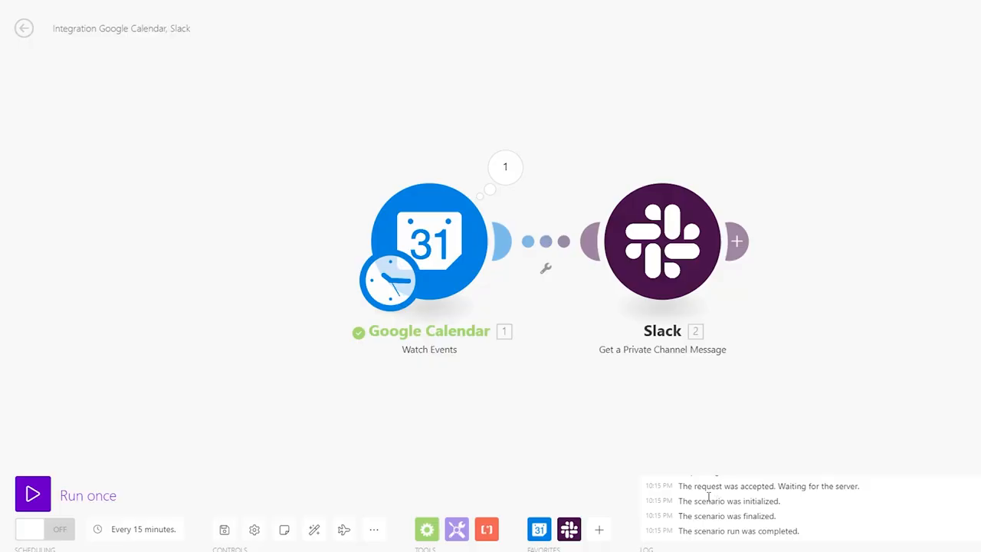
- Examine the initialized and finalized entries of the latest run in the Make scenario log
left_click_drag(743, 501, 783, 501)
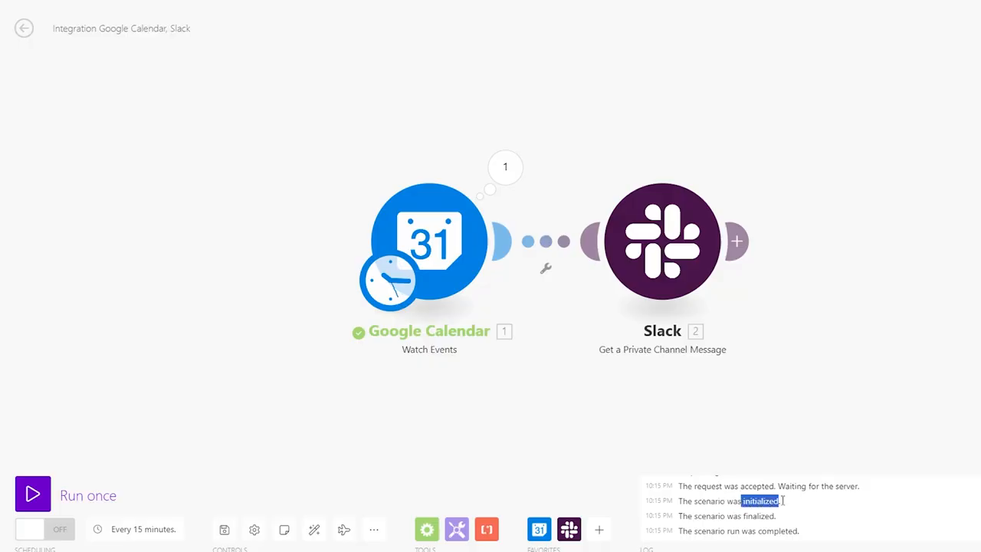
left_click_drag(728, 518, 776, 525)
left_click(777, 522)
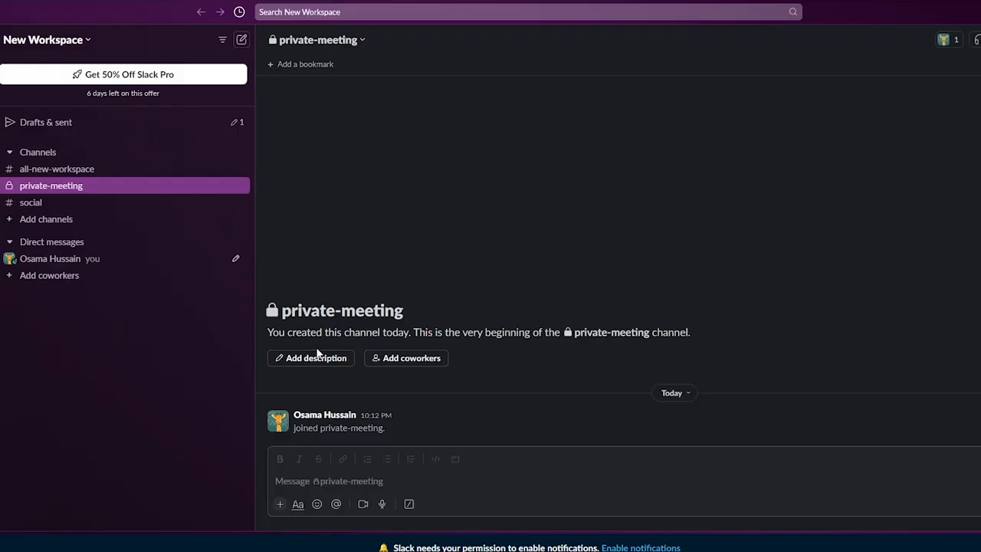
- Look through Slack's all-new-workspace, private-meeting and social channels and the direct messages for the event notification
left_click(122, 171)
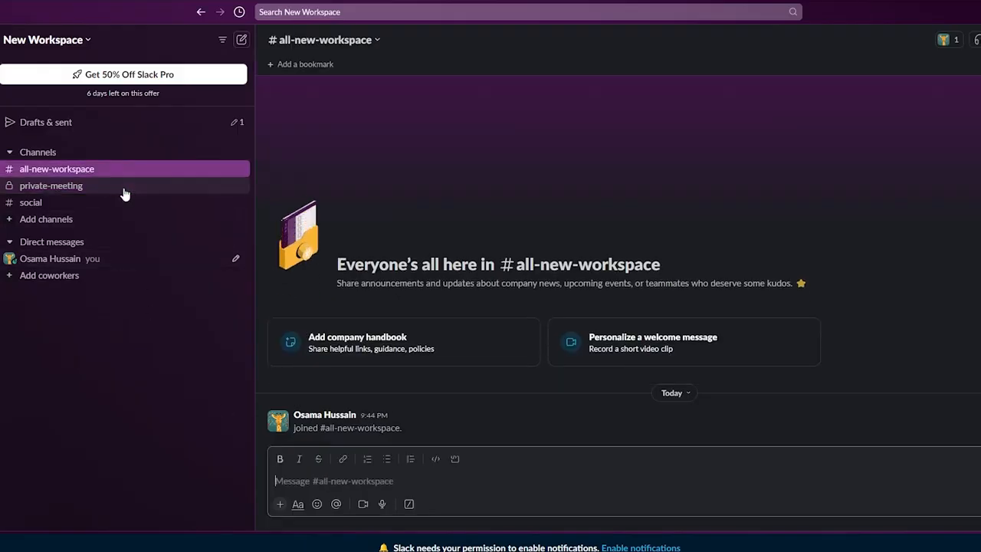
left_click(123, 190)
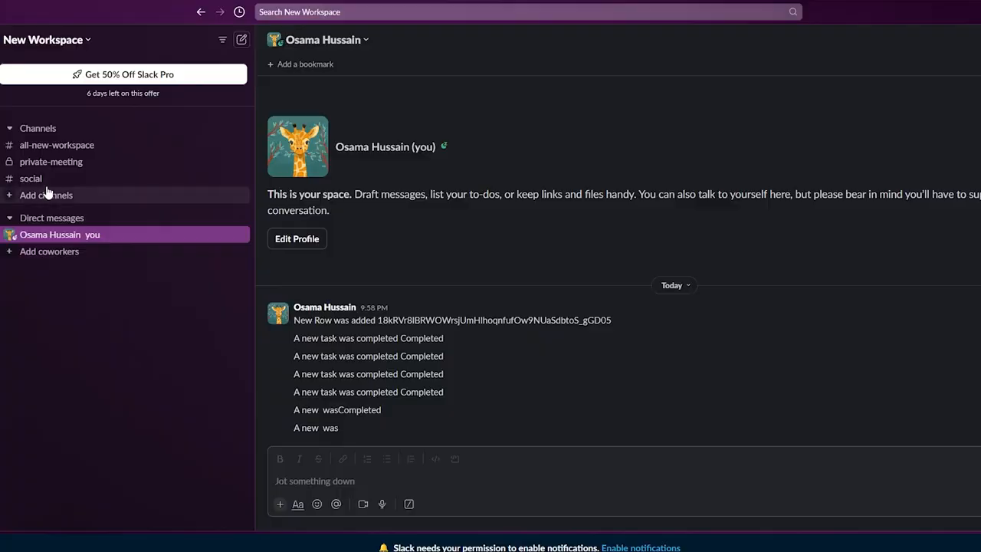
left_click(51, 181)
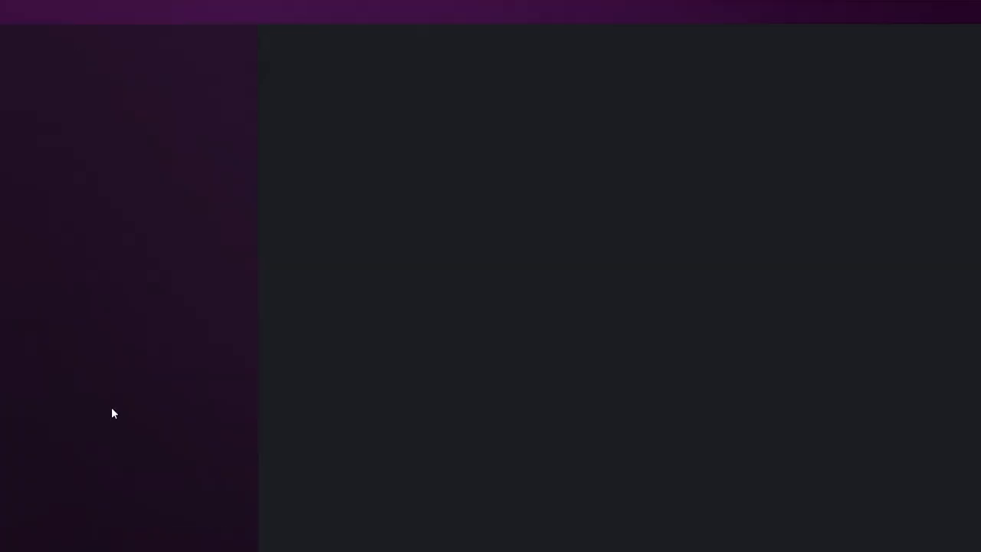
left_click(53, 160)
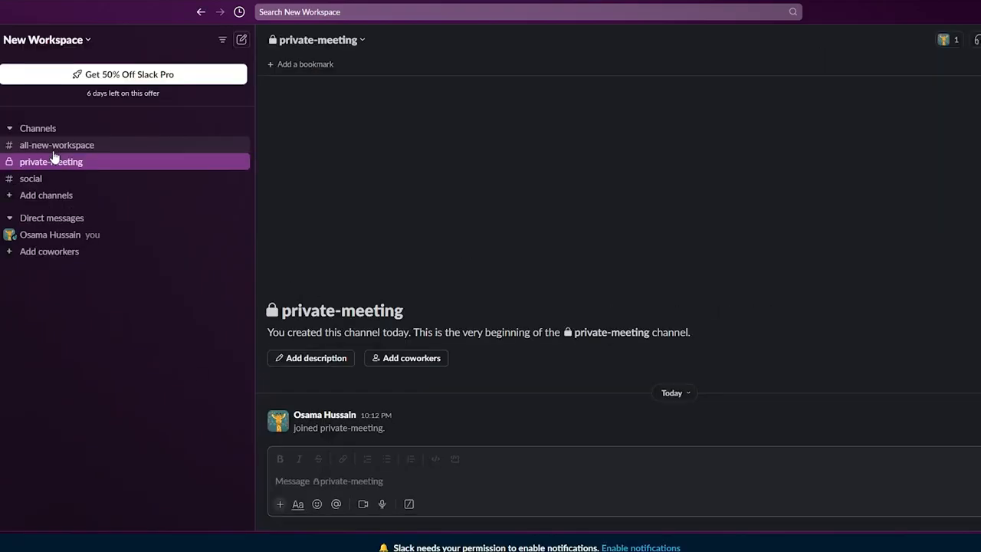
left_click(57, 145)
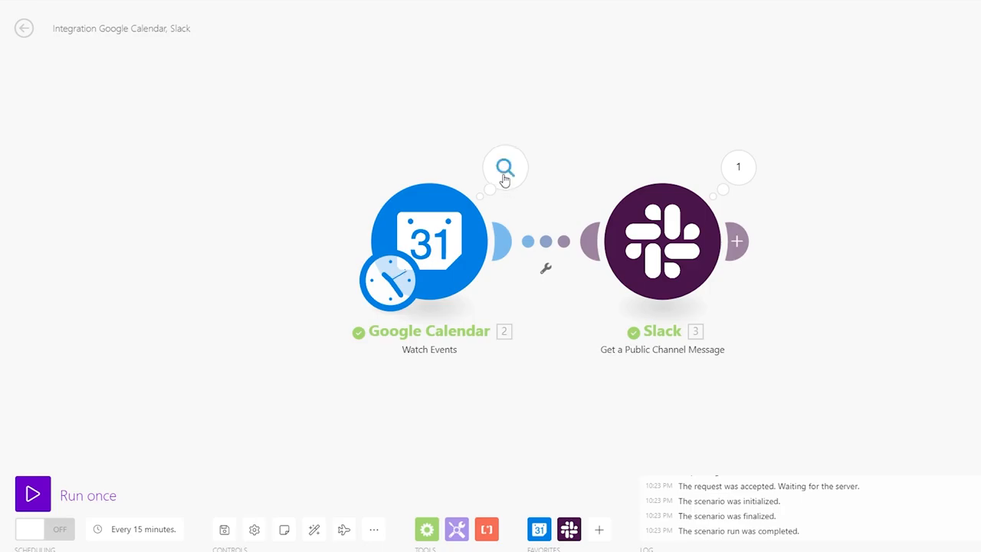
- Inspect the run output of the Google Calendar and Slack modules in the Make scenario
left_click(504, 171)
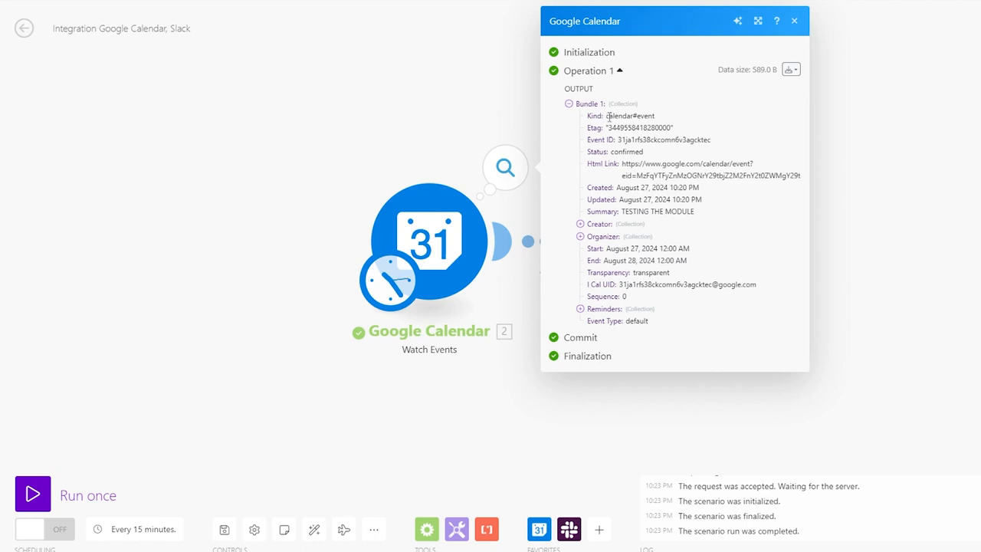
left_click(440, 115)
left_click(739, 168)
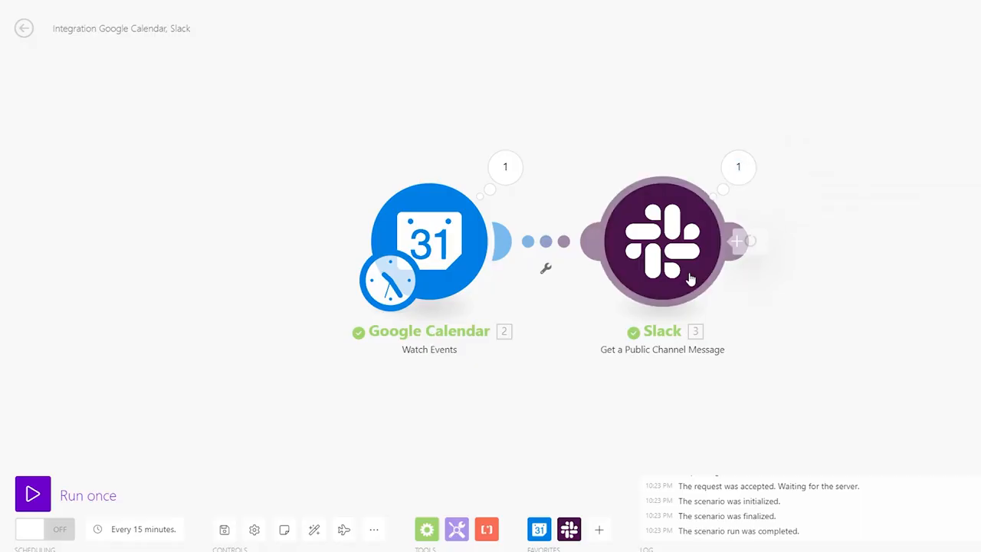
- Add "EVENT STARTED CHECK CALENDER" after the Event ID and Status in the Slack module's Message ID and save the module
left_click(690, 280)
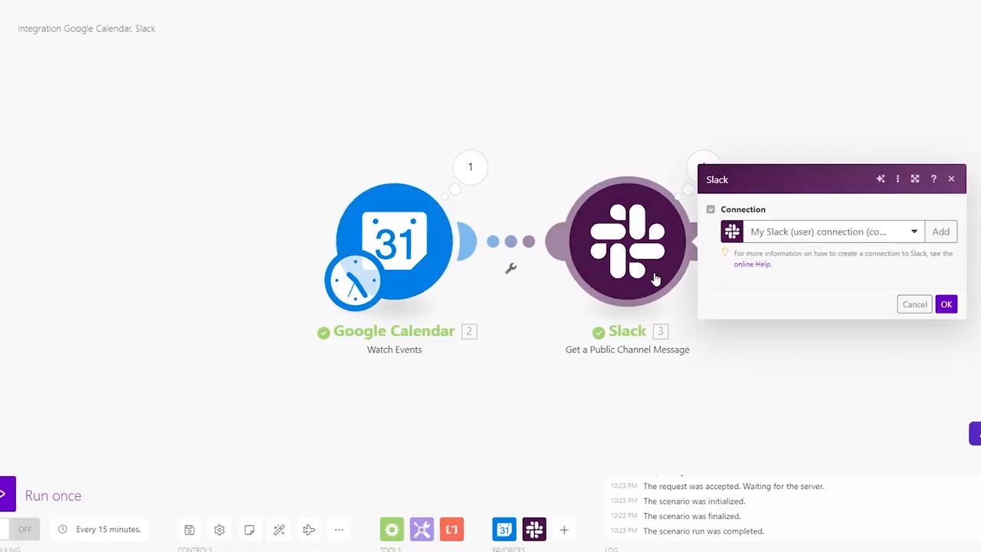
left_click(838, 341)
type("EVENT STARTED CHECK")
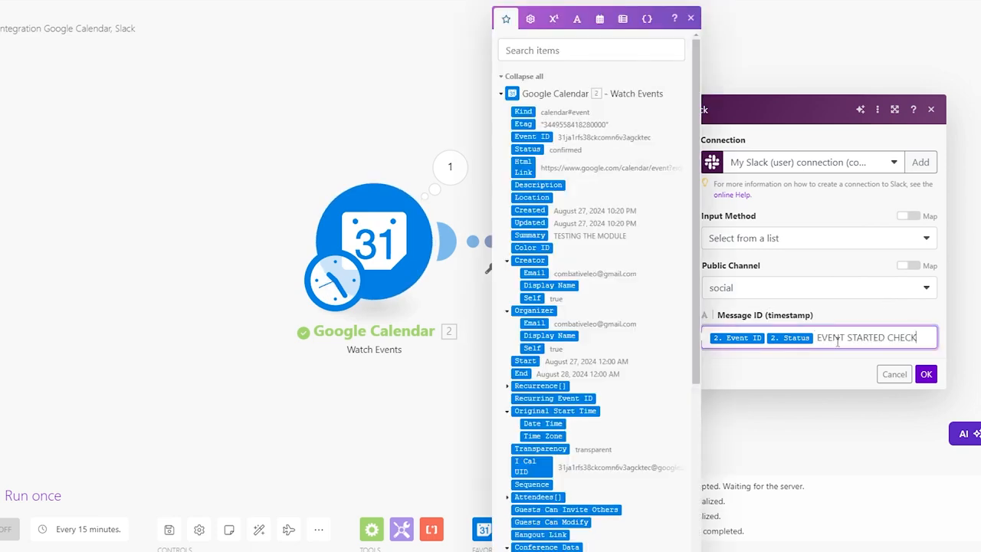
type(" CA")
key("BackSpace")
type("CALENDER")
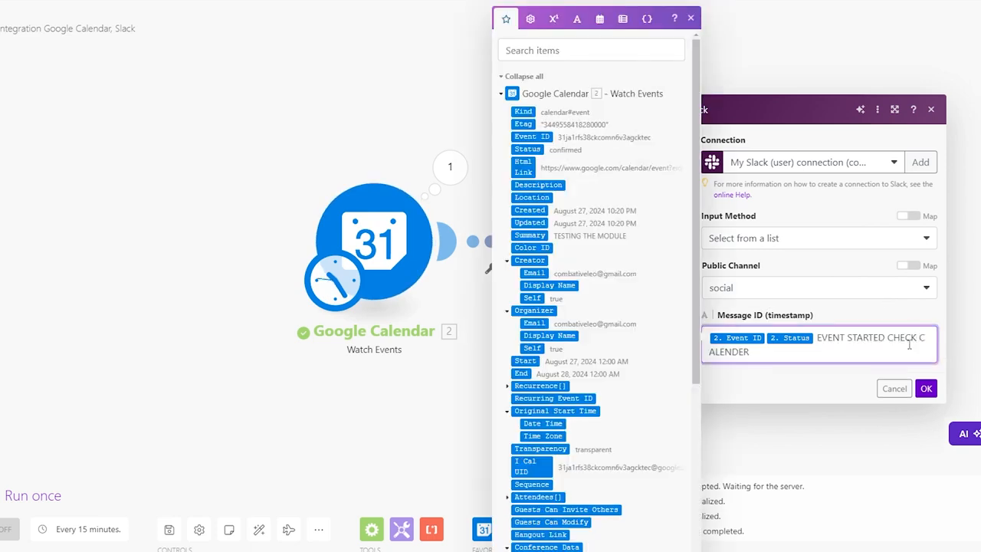
left_click(925, 389)
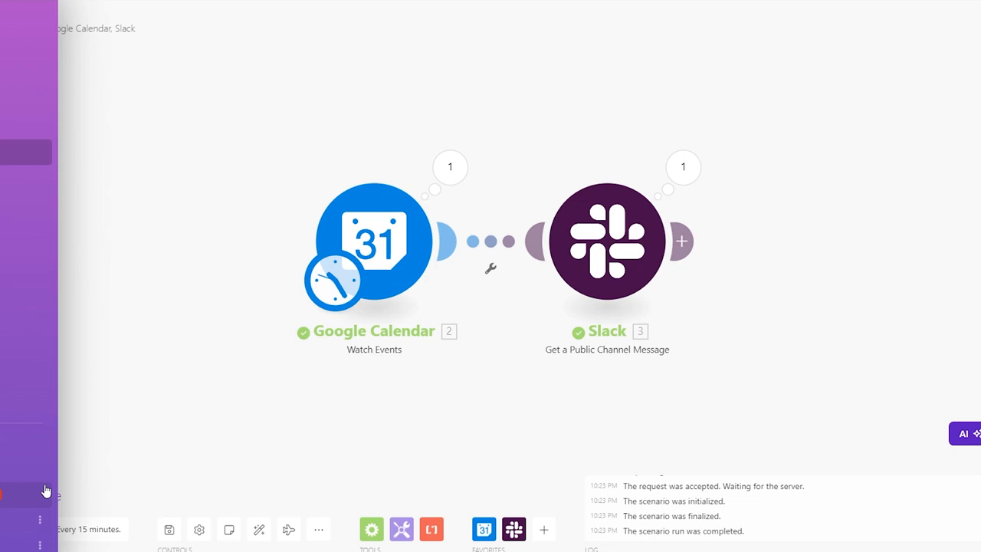
- Rerun the scenario and check the social and private-meeting channels in Slack for the event message
left_click(17, 477)
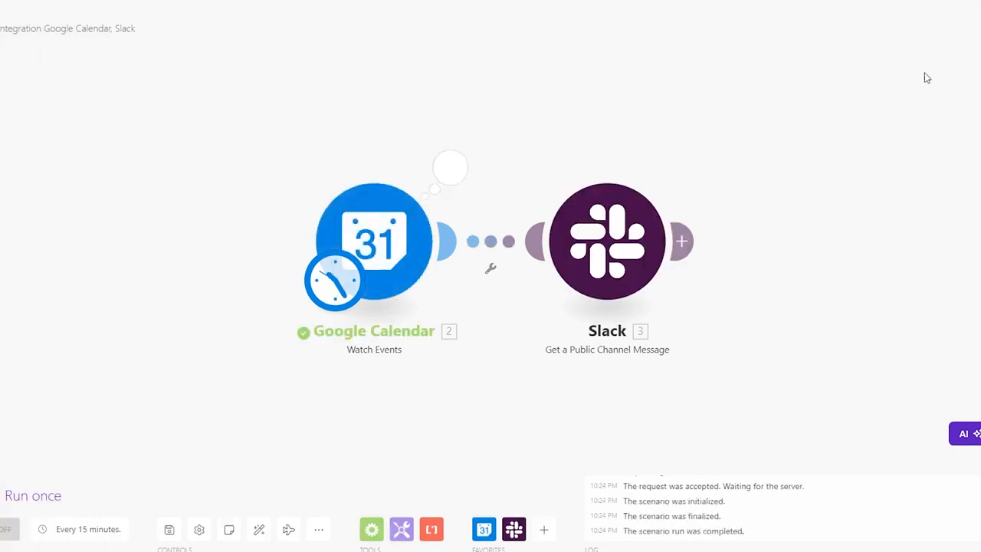
left_click(629, 184)
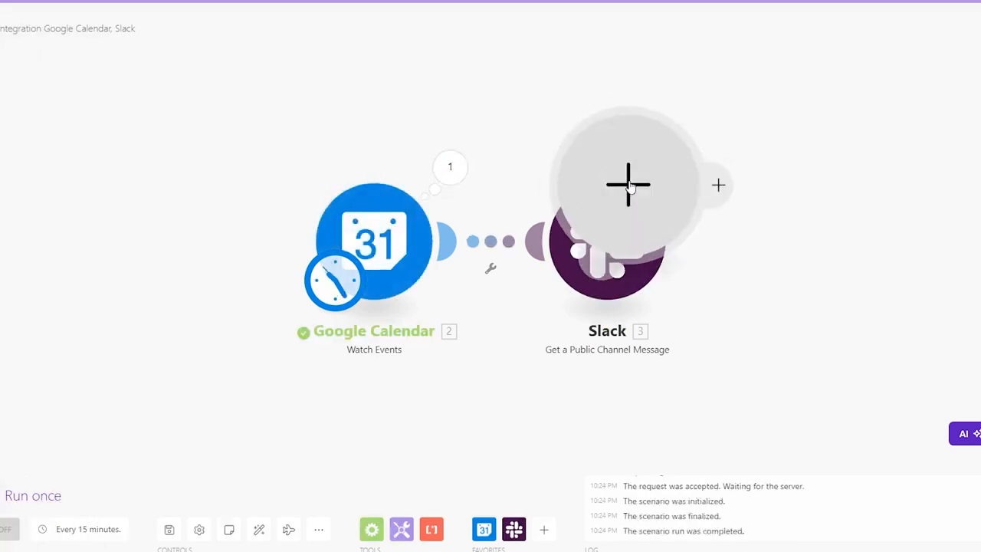
left_click(546, 417)
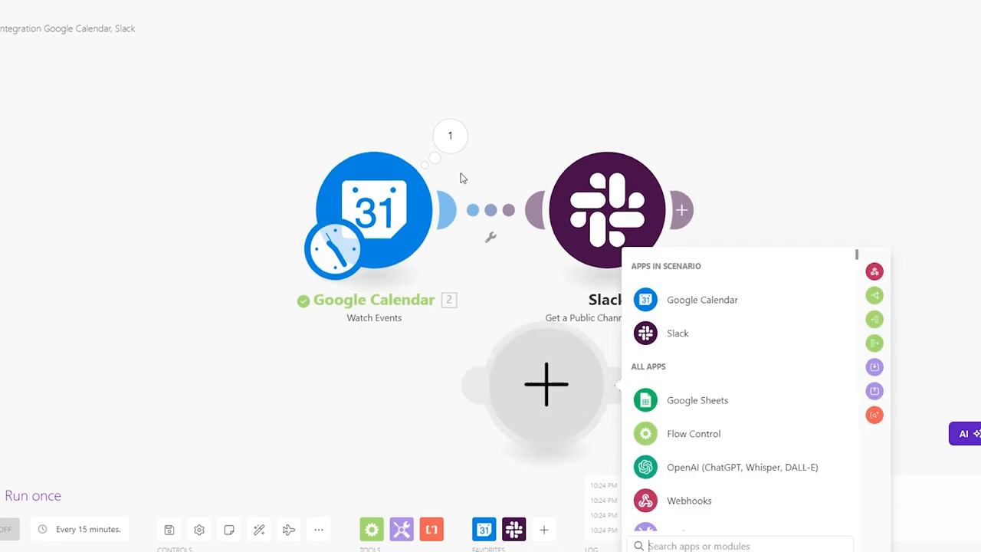
left_click(33, 496)
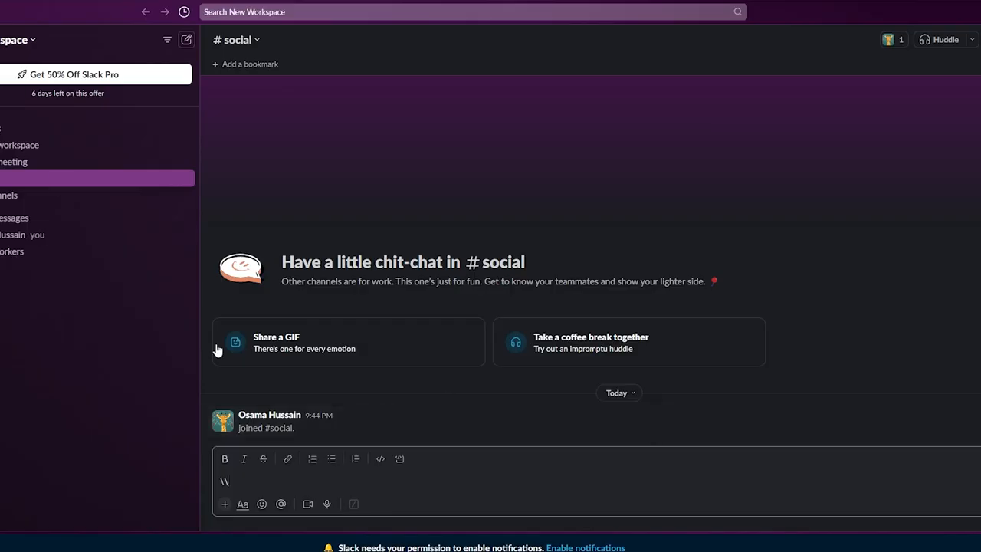
left_click(11, 162)
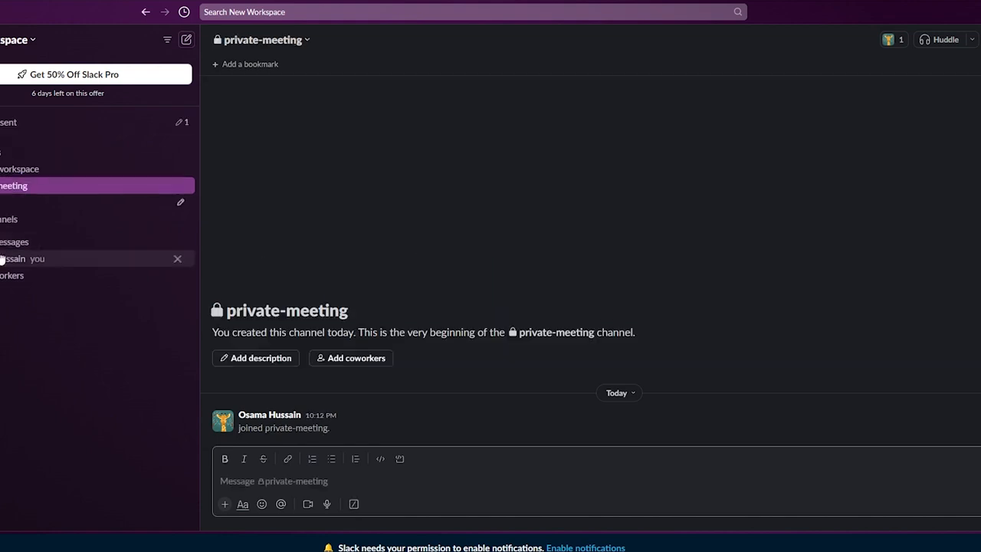
- Open the direct message conversation with yourself in Slack and review the task-completion messages the scenarios posted there
left_click(11, 240)
key("Escape")
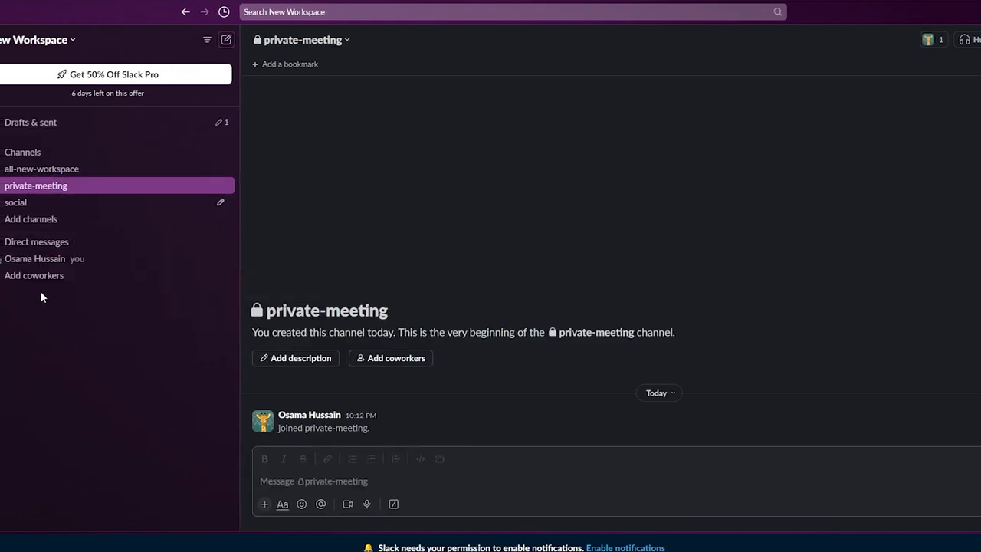
left_click(53, 258)
left_click_drag(360, 411, 343, 339)
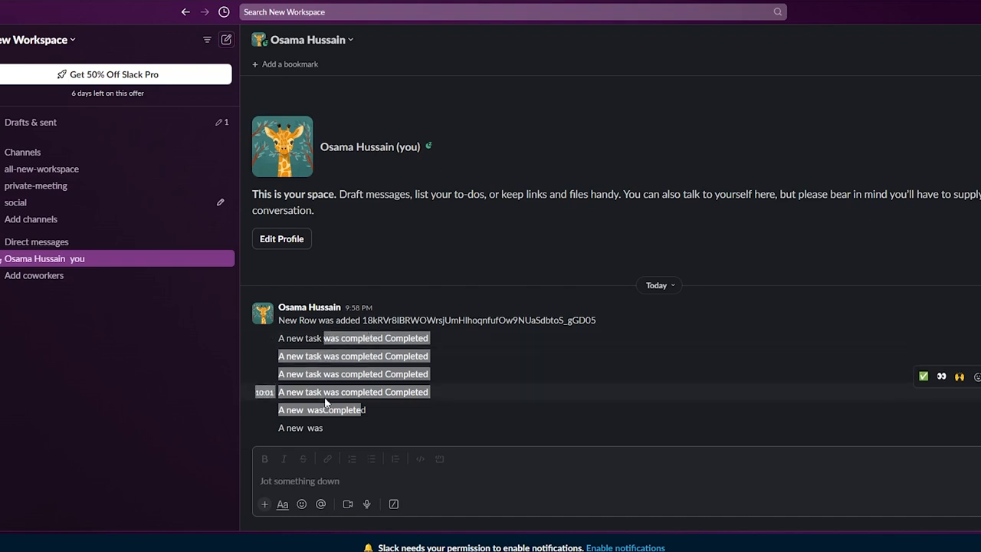
left_click(329, 392)
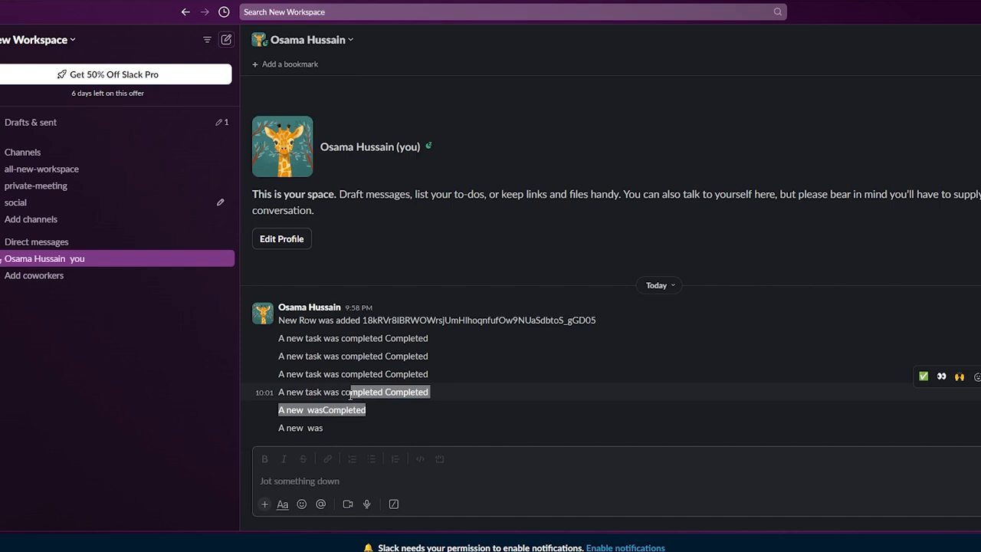
left_click_drag(351, 394, 289, 349)
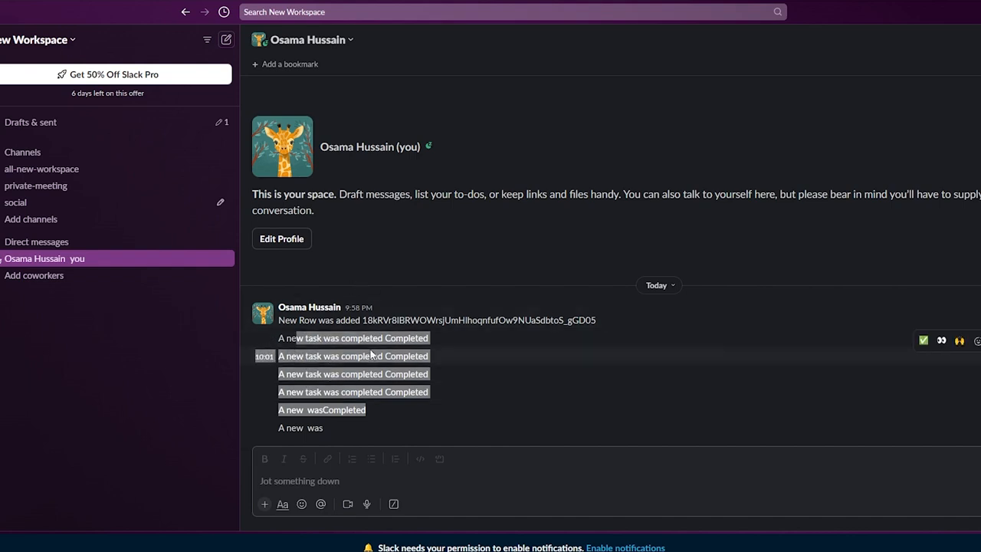
left_click(366, 404)
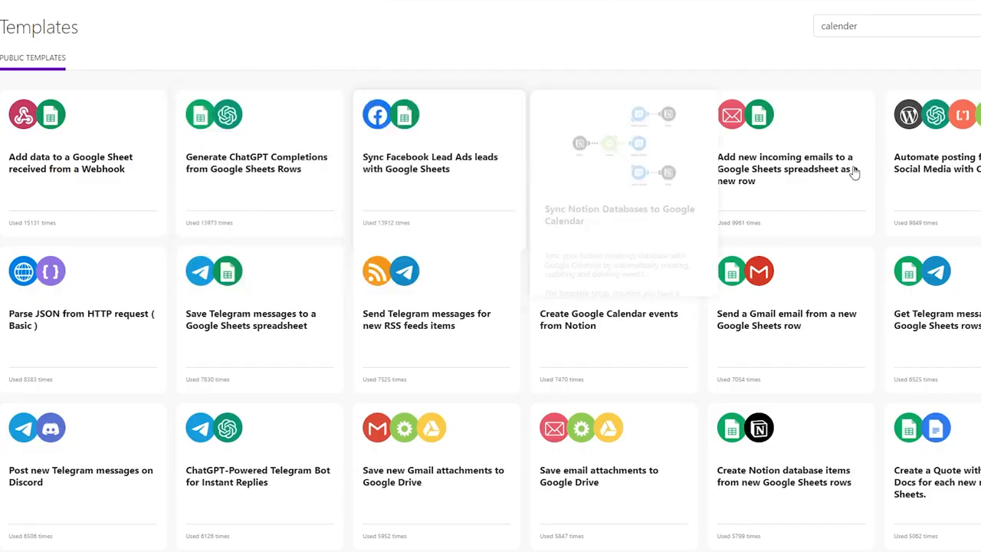
- Switch to Make's public templates and browse down through the available automation templates
scroll(491, 307, "down", 4)
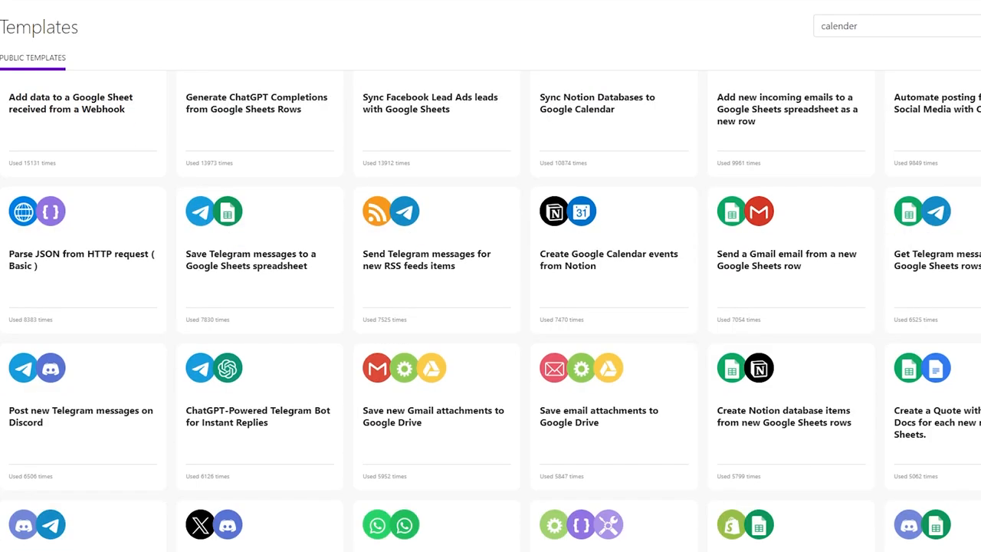
scroll(491, 307, "down", 4)
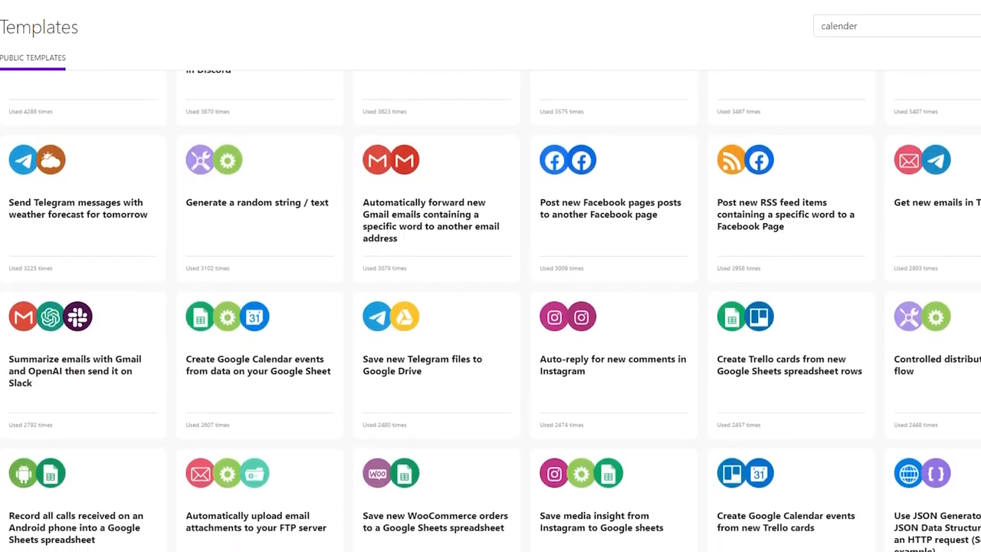
scroll(490, 307, "down", 2)
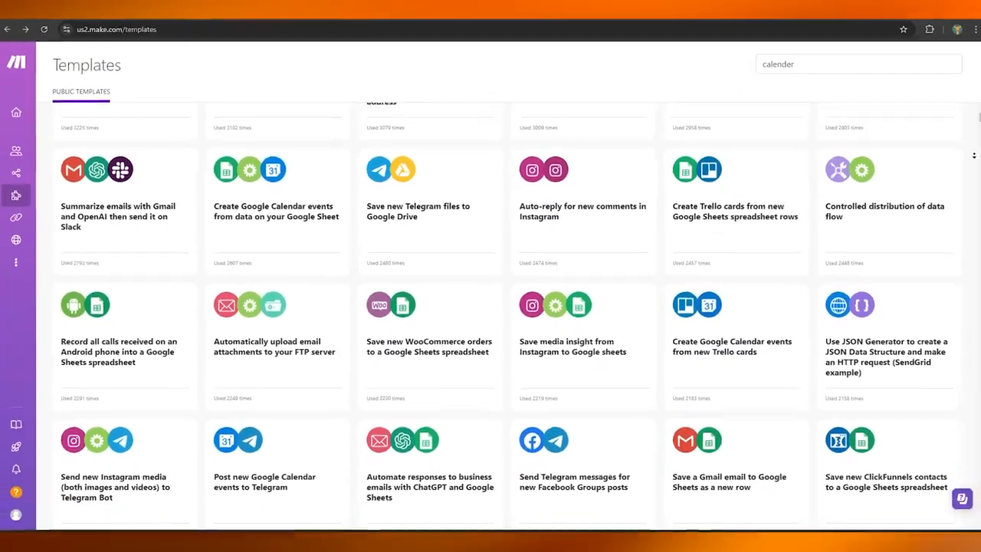
scroll(490, 307, "down", 3)
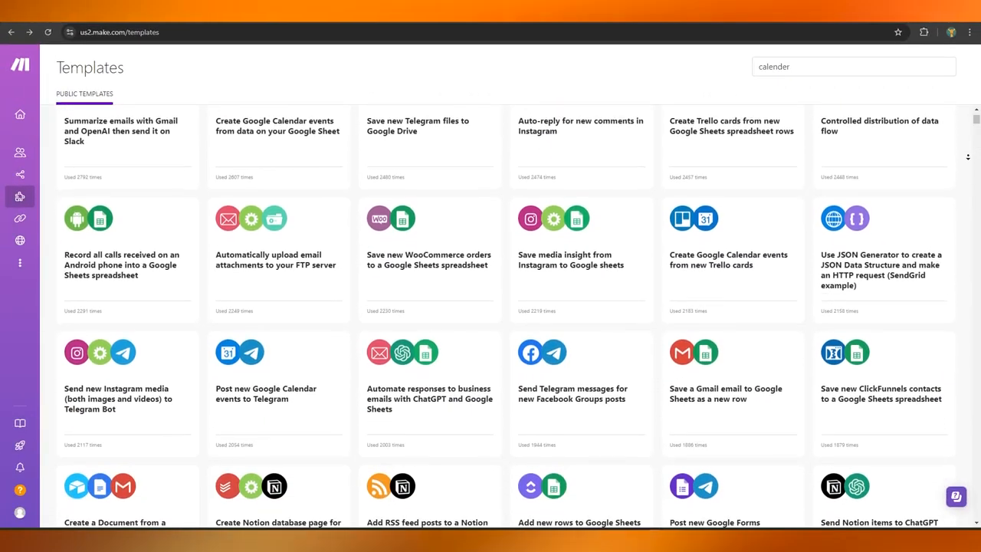
scroll(968, 156, "down", 2)
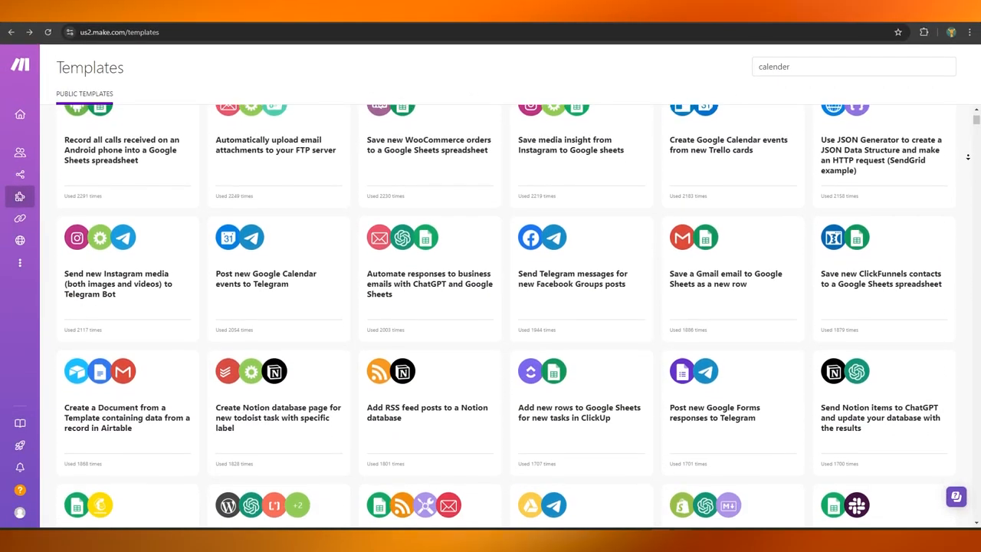
scroll(968, 157, "down", 2)
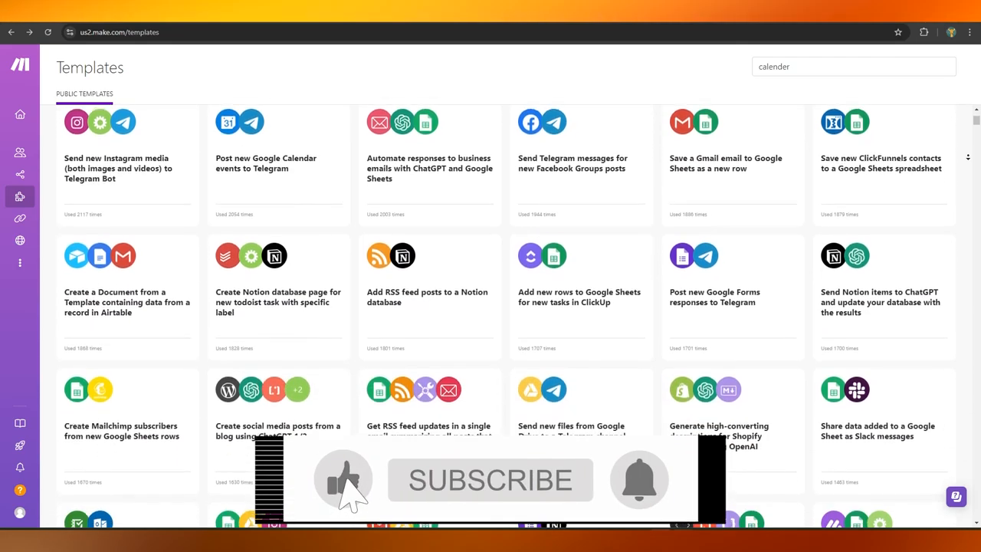
scroll(969, 157, "down", 2)
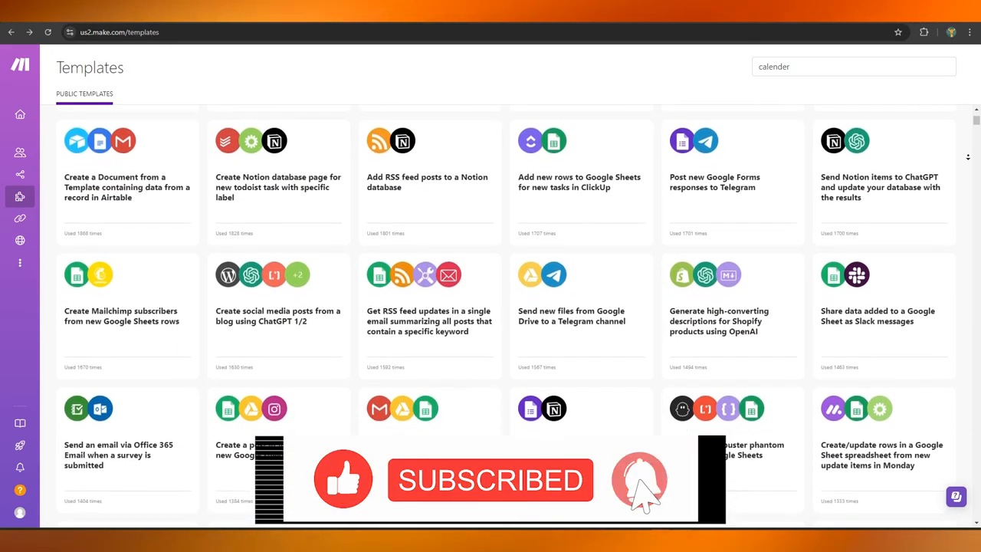
scroll(968, 156, "down", 2)
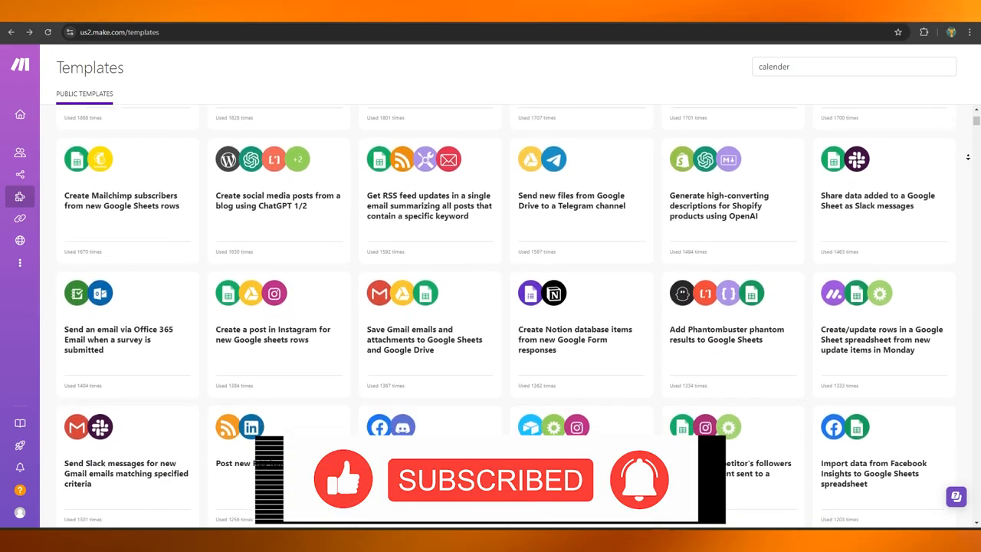